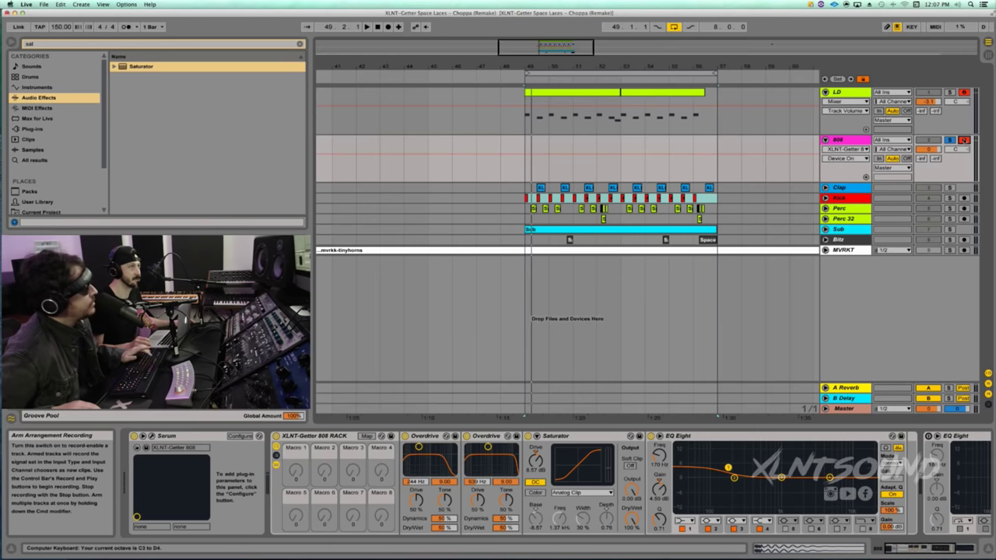
# - Play a test note on the soloed 808 instrument and fold the 808 track
pyautogui.press('z')
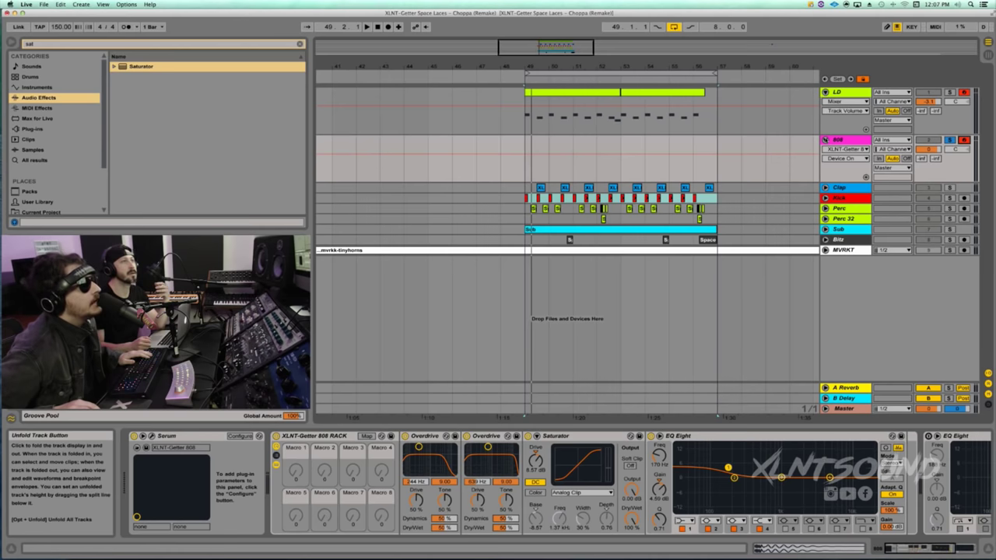
pyautogui.click(826, 140)
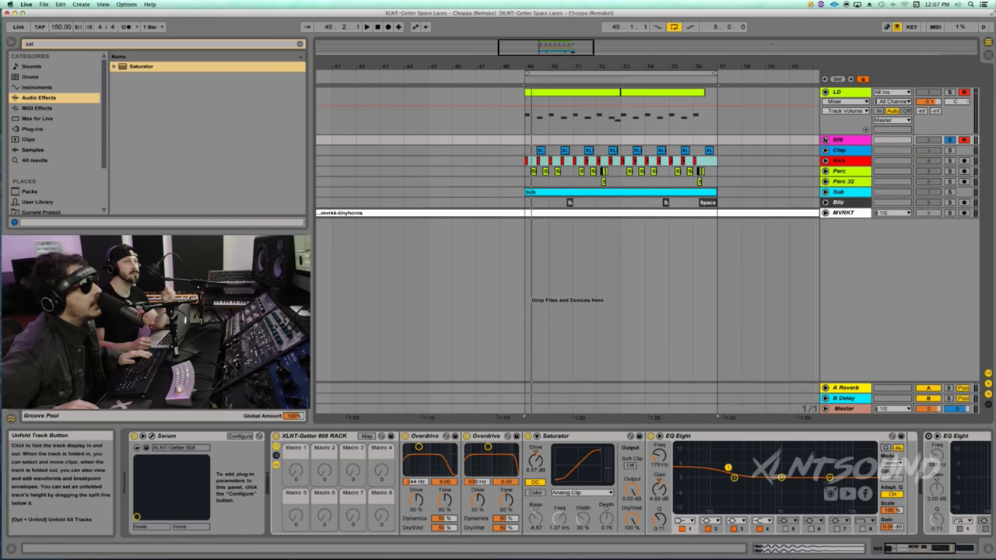
pyautogui.click(826, 140)
pyautogui.click(825, 140)
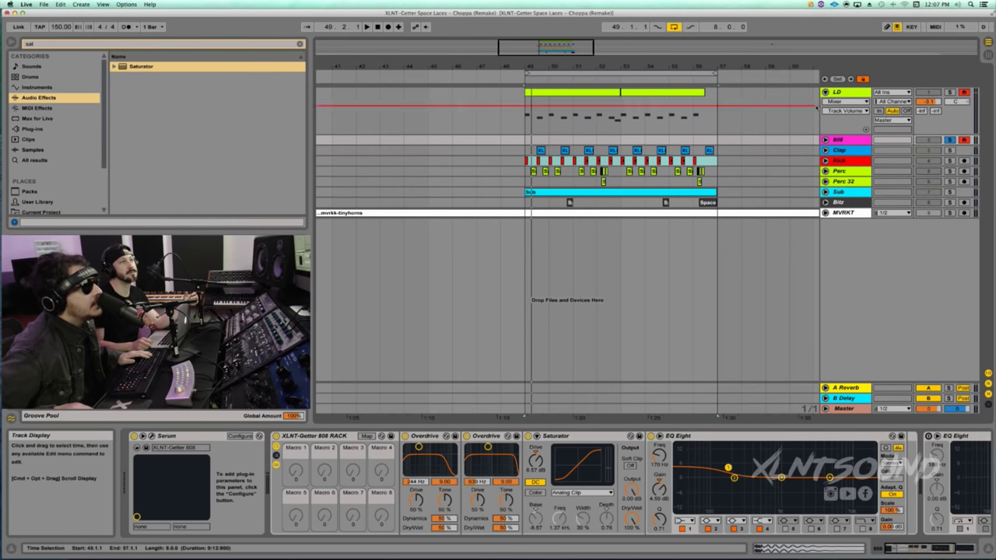
# - Unfold the Clap track and play it back soloed from its first clip
pyautogui.click(825, 150)
pyautogui.click(541, 151)
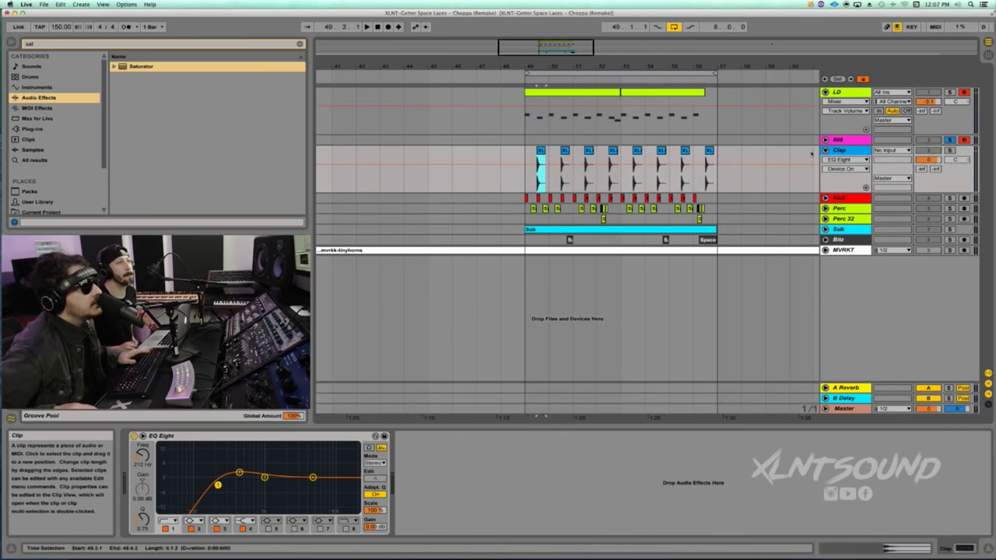
pyautogui.press('space')
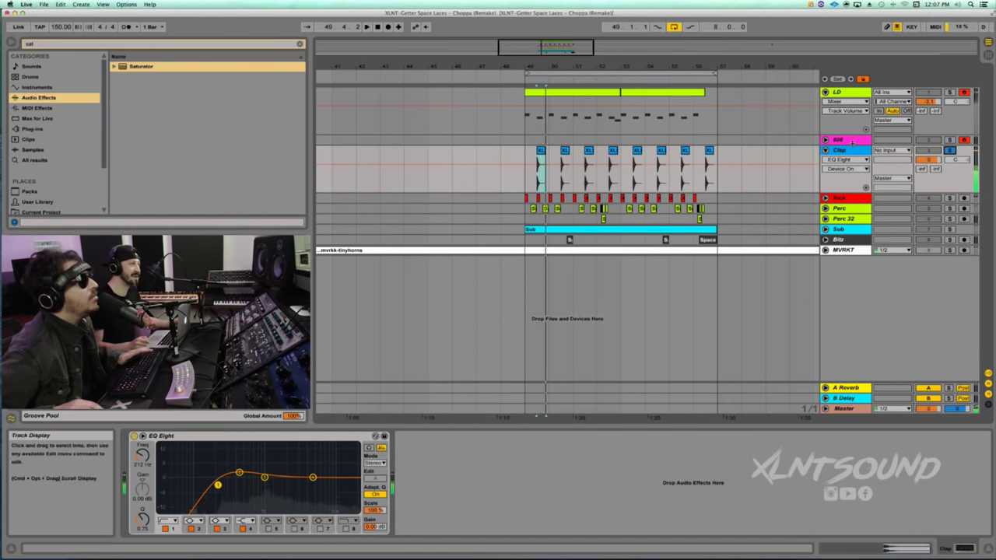
# - Add the Kick, Perc and Perc 32 tracks to the Clap solo and play the drums from bar 49
pyautogui.moveTo(527, 74); pyautogui.dragTo(527, 89)
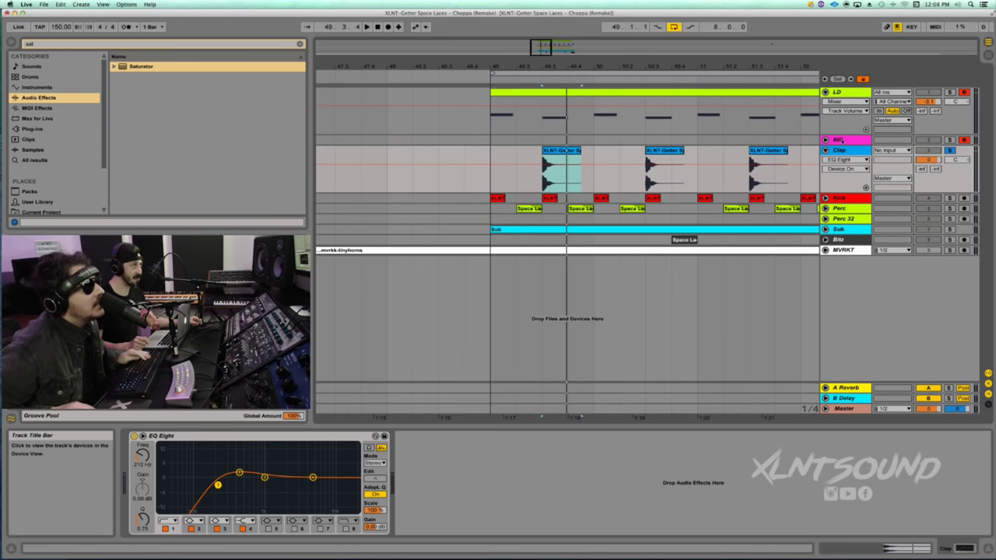
pyautogui.click(949, 198)
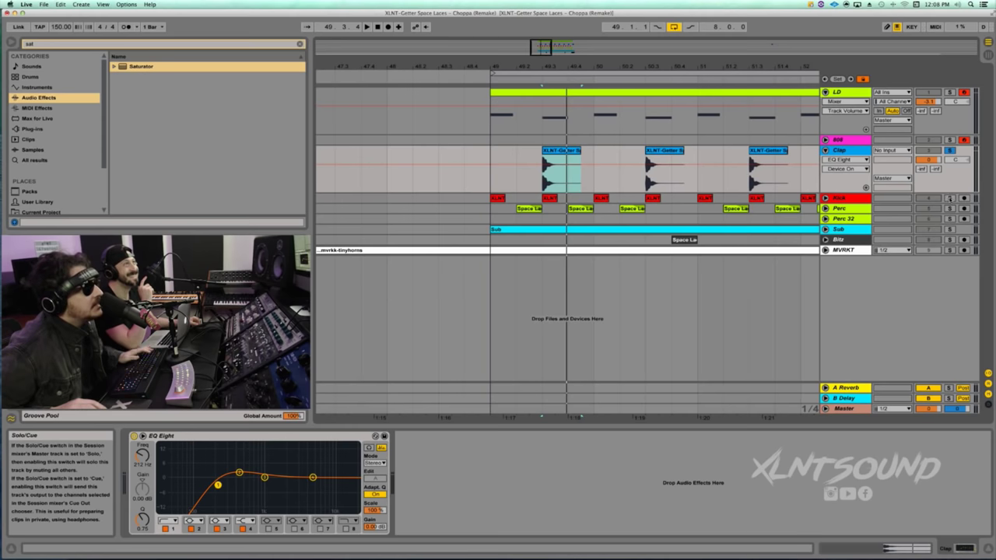
pyautogui.click(494, 197)
pyautogui.press('space')
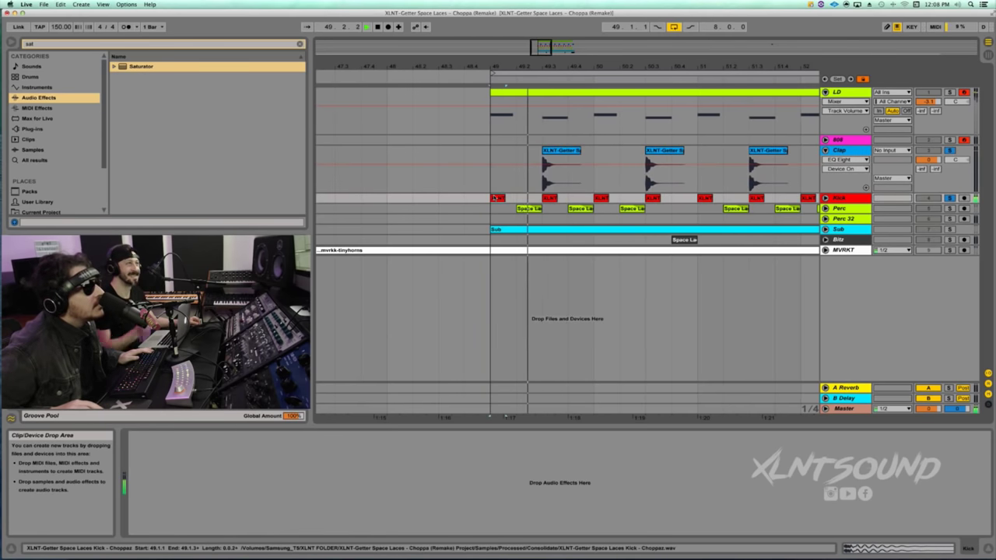
pyautogui.click(949, 207)
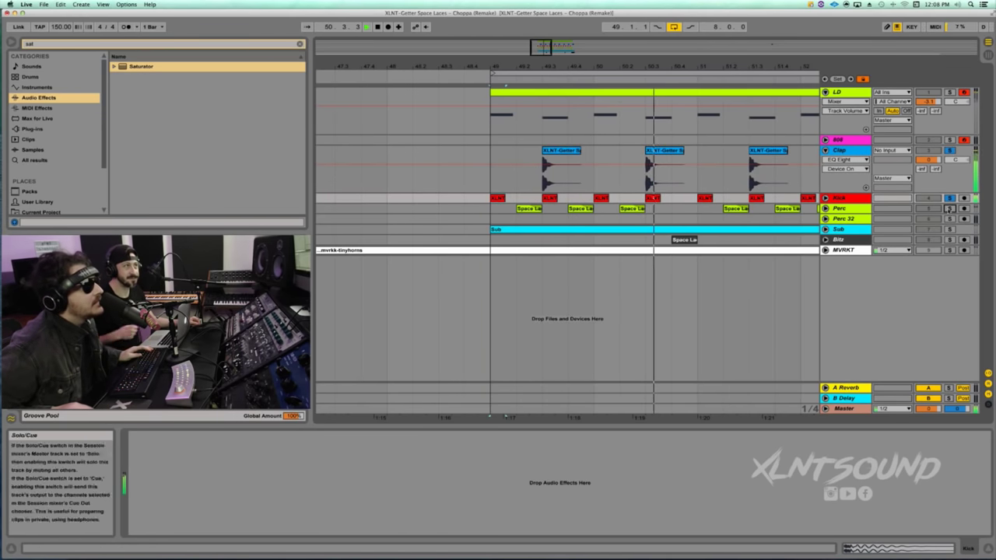
pyautogui.click(949, 219)
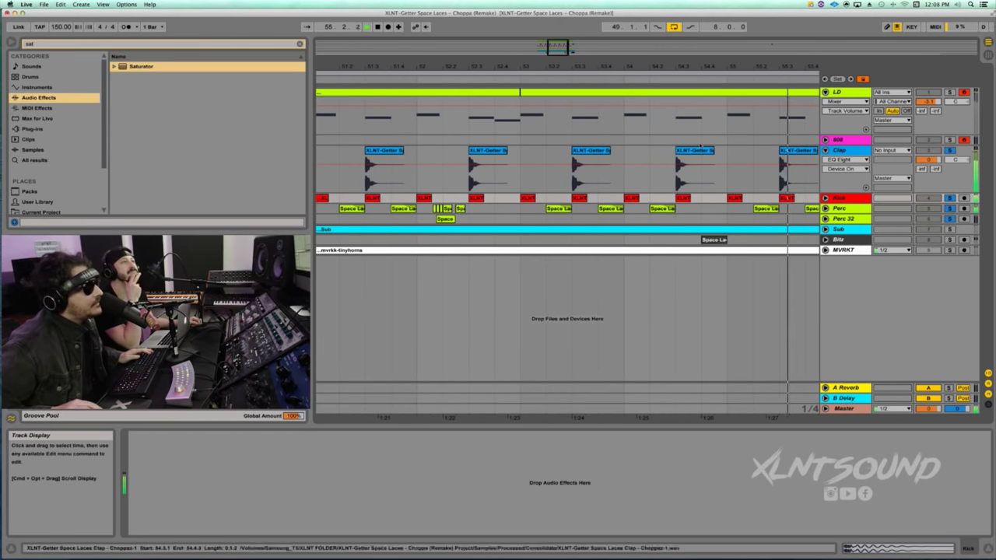
pyautogui.moveTo(737, 68); pyautogui.dragTo(737, 52)
pyautogui.press('space')
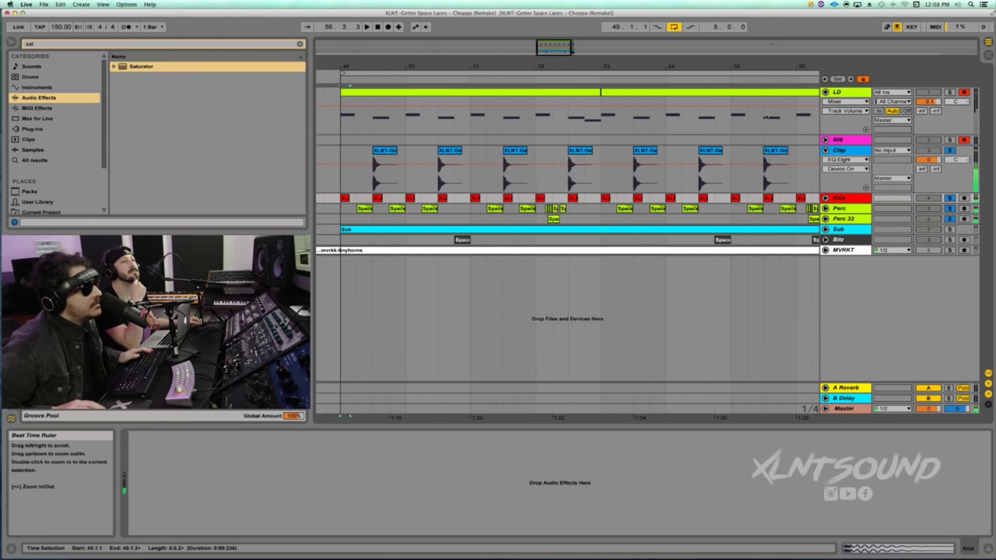
# - Inspect the second filter band of the Clap track's EQ Eight and look over the Perc track's clips
pyautogui.click(856, 151)
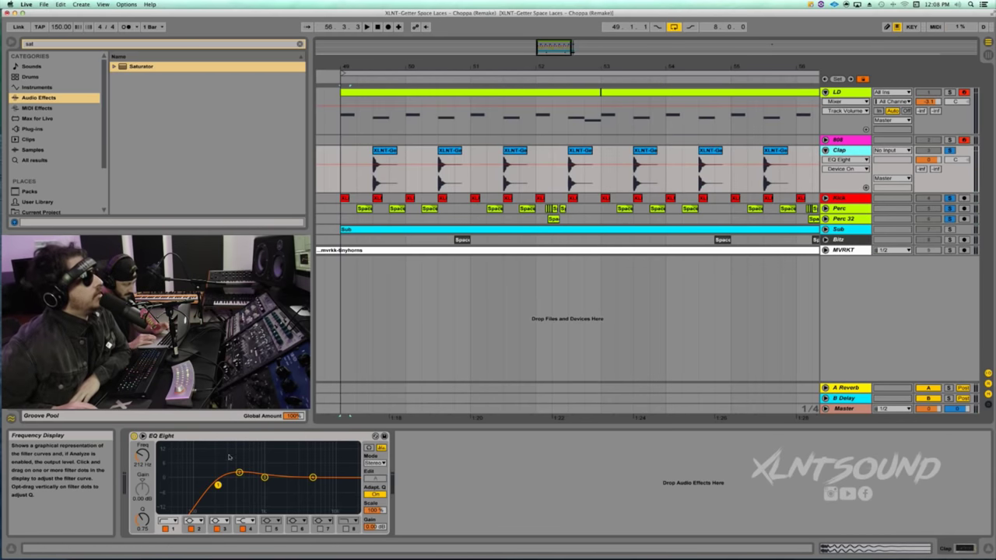
pyautogui.click(239, 473)
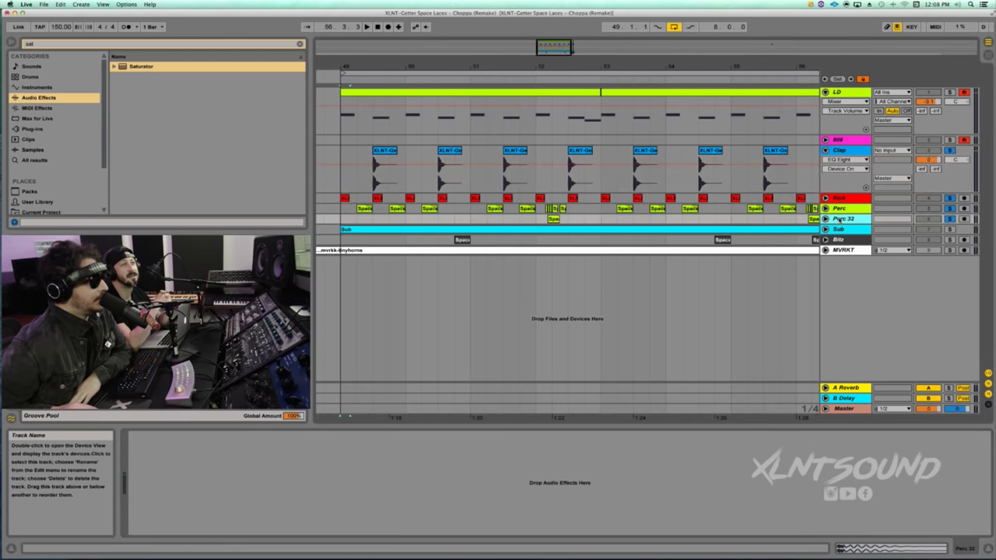
pyautogui.click(669, 209)
pyautogui.moveTo(603, 71); pyautogui.dragTo(604, 67)
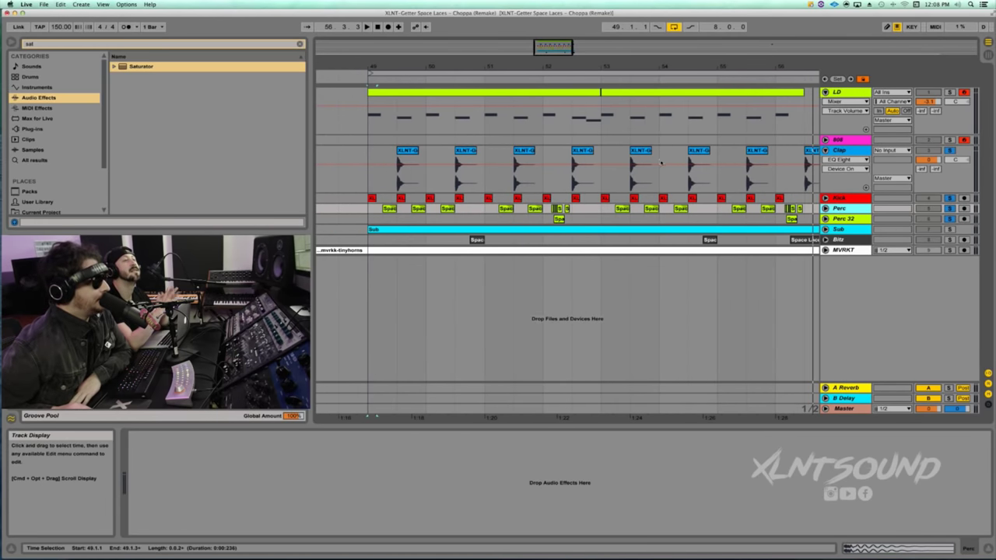
pyautogui.hscroll(5, 662, 162)
pyautogui.hscroll(-3, 663, 162)
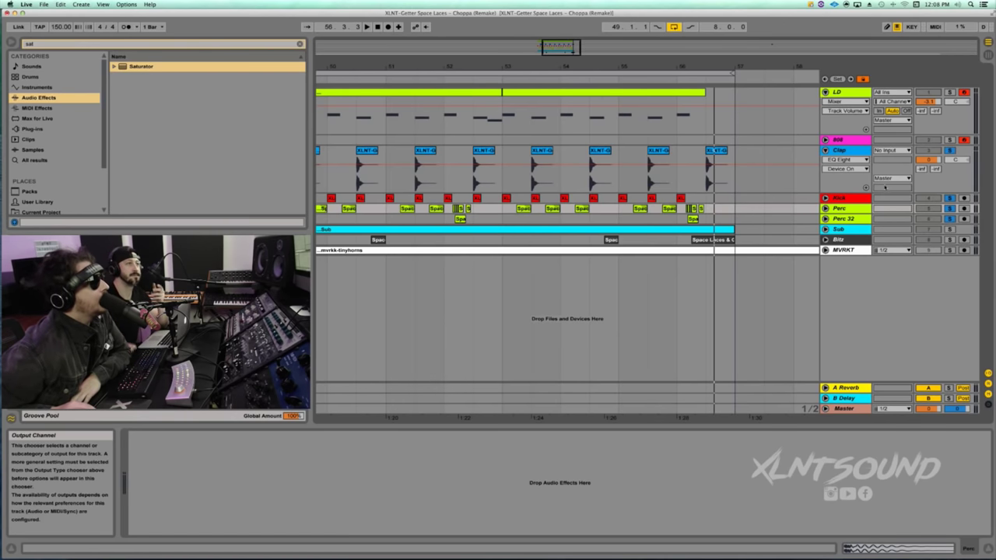
# - Unfold the Perc track, play its clip just after bar 53 and solo only that track
pyautogui.click(825, 208)
pyautogui.click(524, 210)
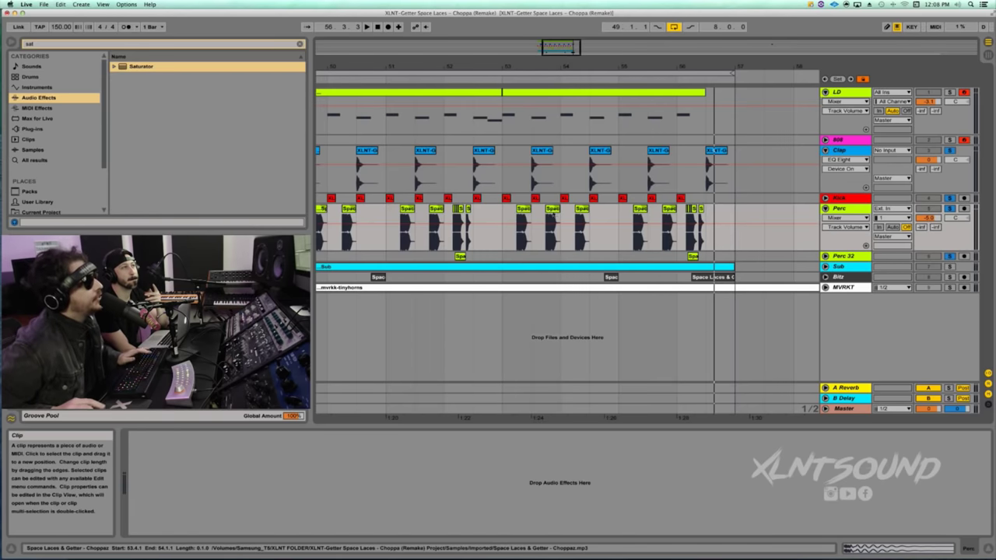
pyautogui.press('space')
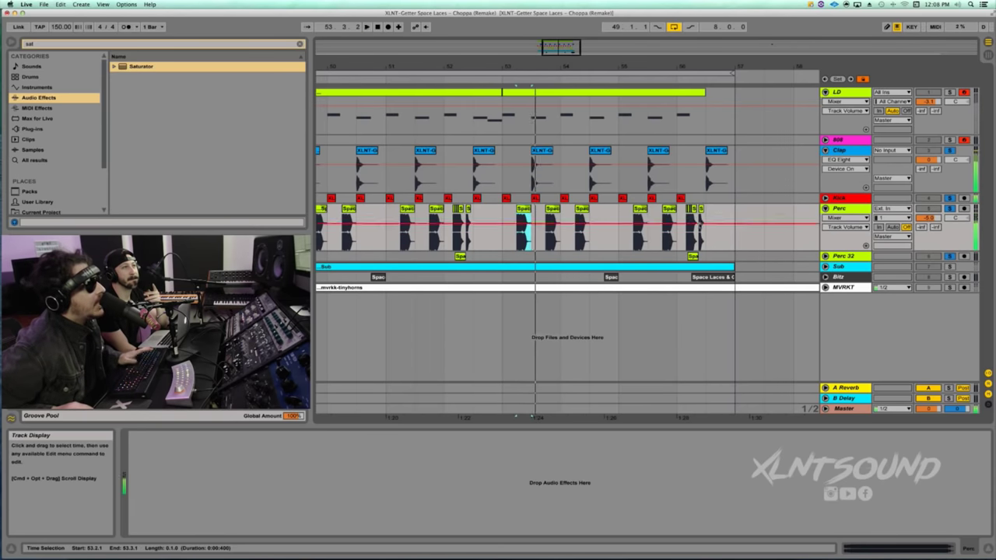
pyautogui.click(949, 208)
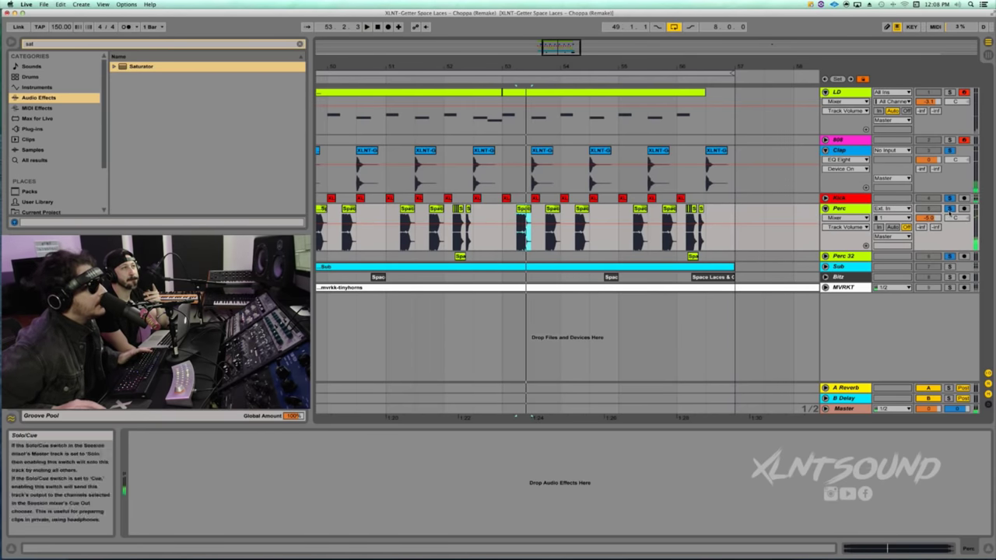
pyautogui.click(949, 209)
# - Play the soloed Perc clip from position 53.2.3, near the end of its first hit
pyautogui.moveTo(519, 67); pyautogui.dragTo(519, 109)
pyautogui.click(539, 224)
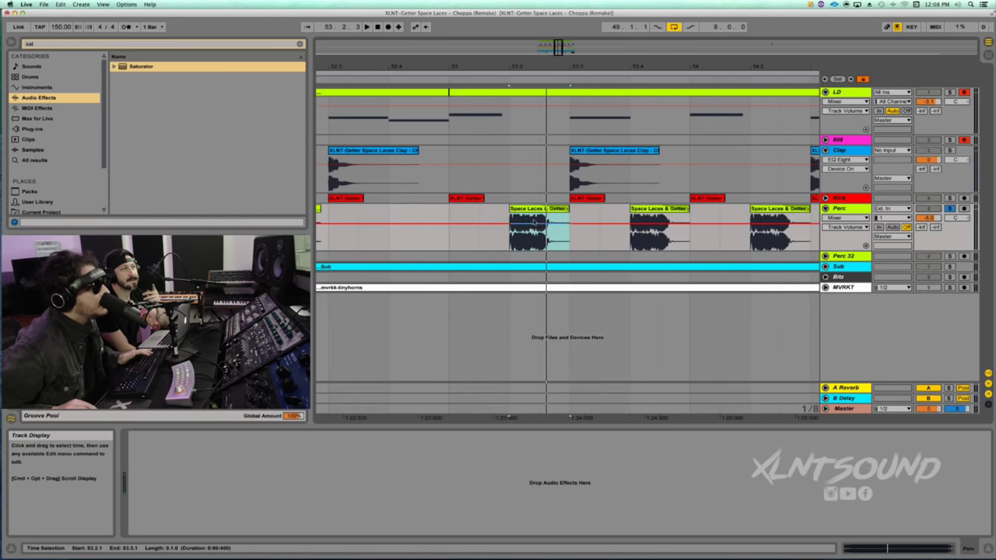
pyautogui.click(540, 224)
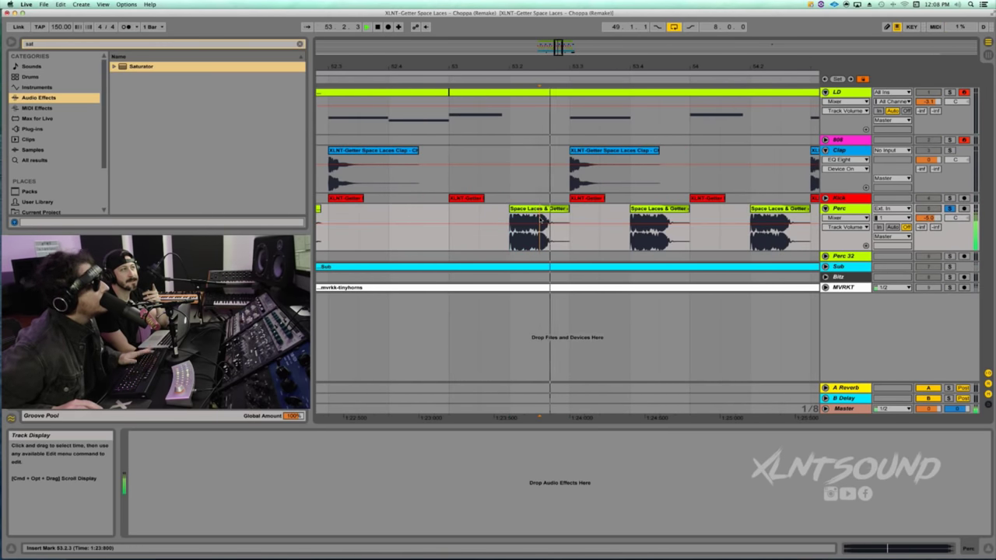
pyautogui.press('space')
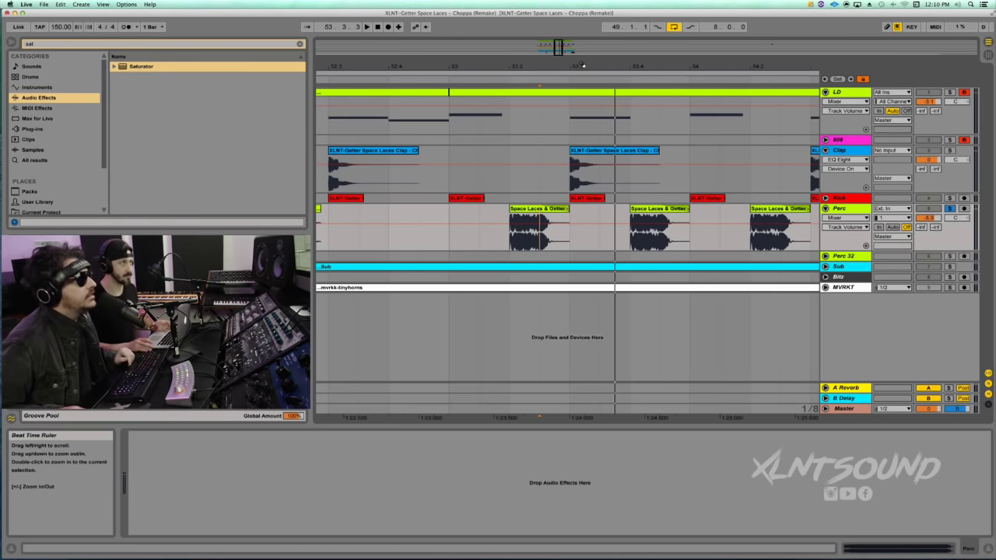
# - Fold the Clap and Perc tracks, leaving the 808 track folded
pyautogui.moveTo(581, 65); pyautogui.dragTo(582, 42)
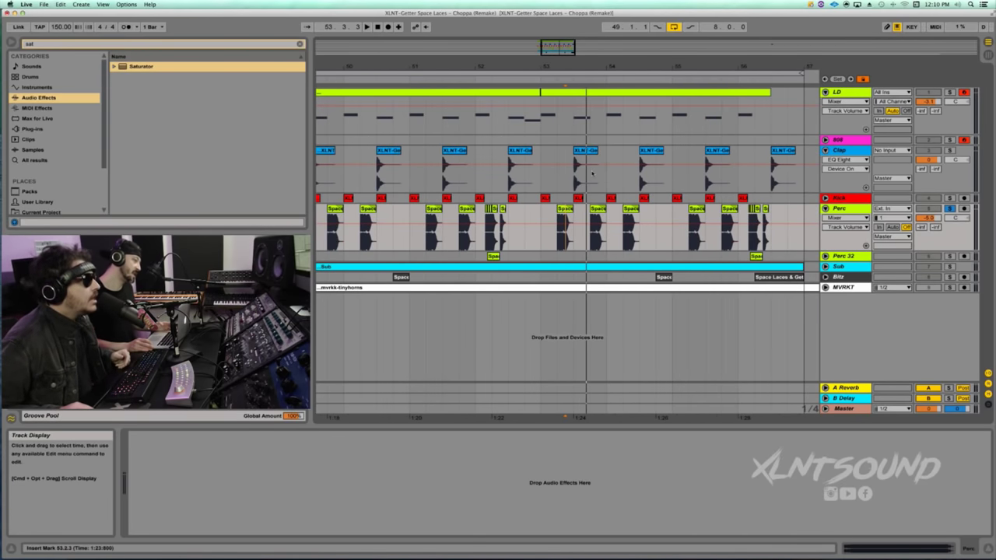
pyautogui.hscroll(-3, 595, 174)
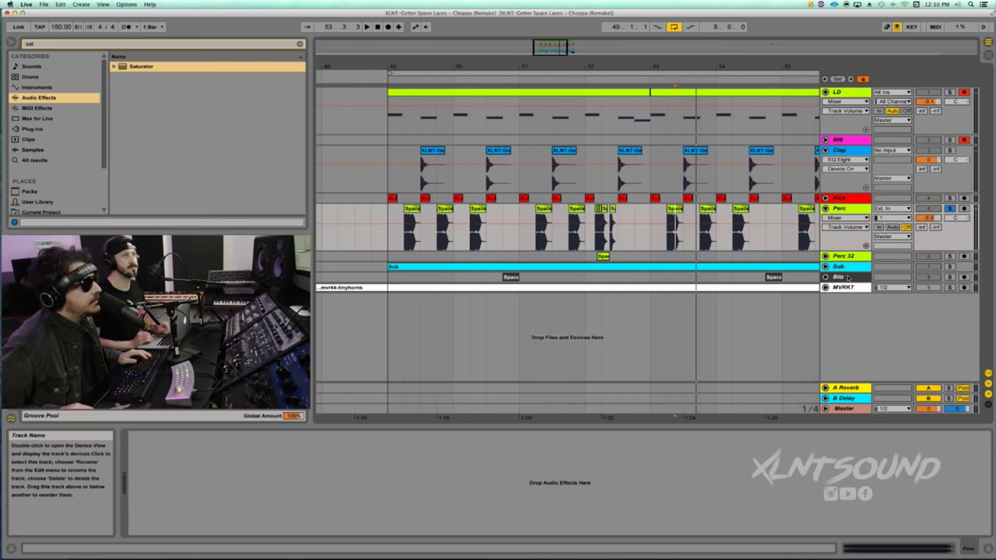
pyautogui.click(825, 150)
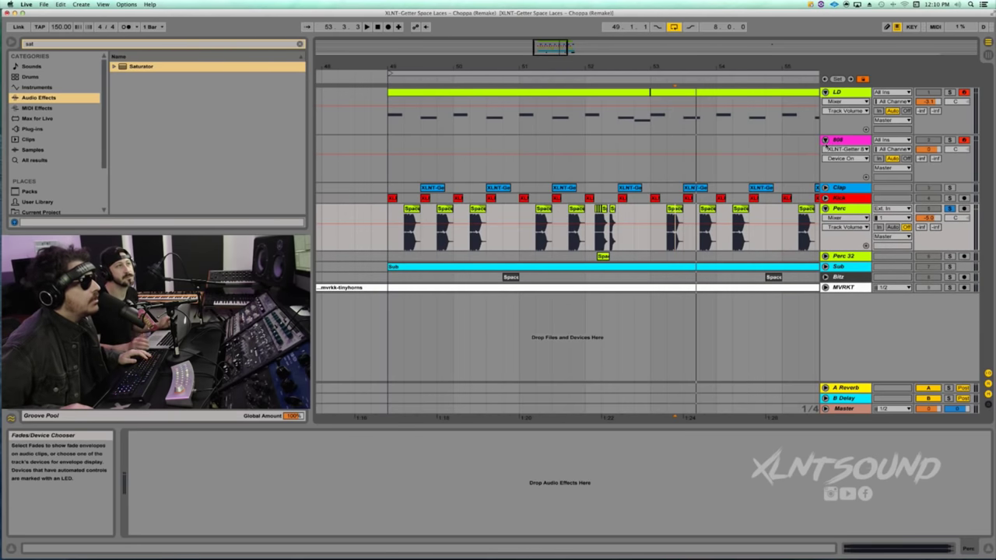
pyautogui.click(825, 141)
pyautogui.click(826, 171)
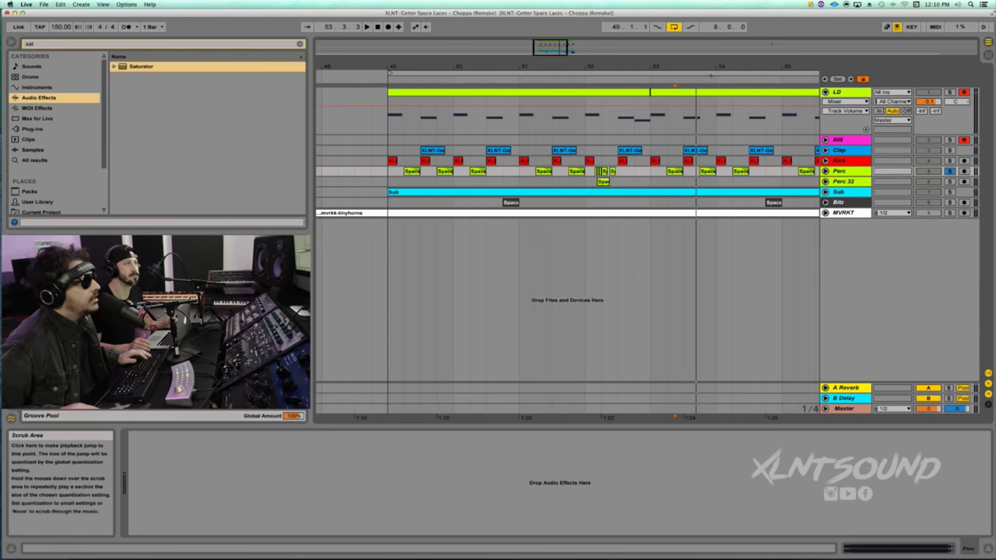
# - Select the LD track's first clip at bar 49 to show the track's device chain
pyautogui.press('-')
pyautogui.press('-')
pyautogui.press('-')
pyautogui.click(644, 92)
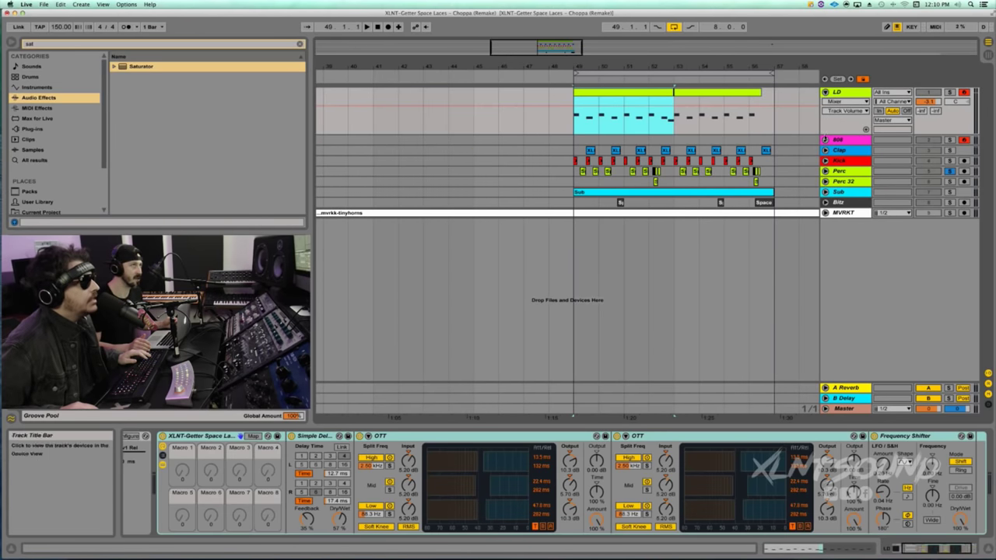
# - Audition the 808 track soloed, switch the solo to the LD track and disarm LD for recording
pyautogui.click(838, 141)
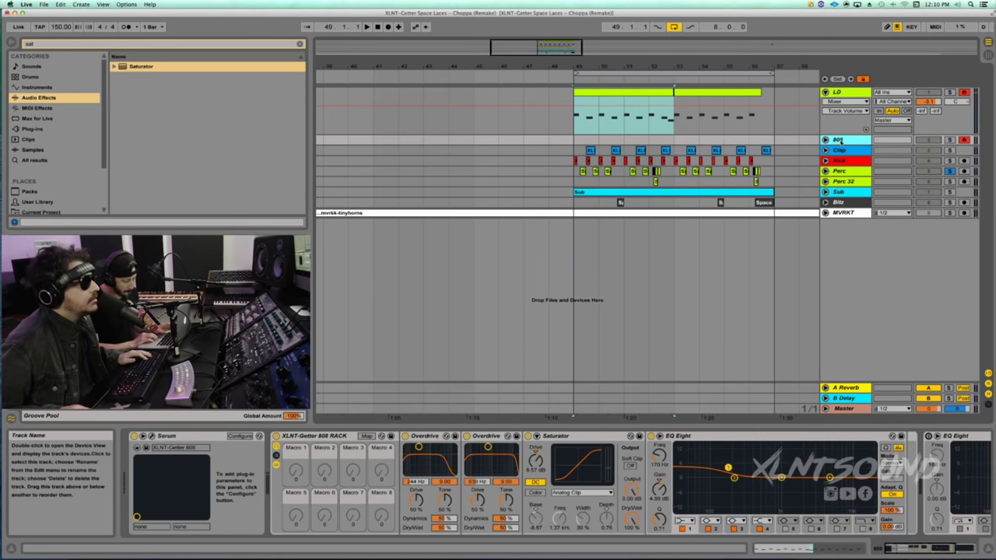
pyautogui.click(949, 140)
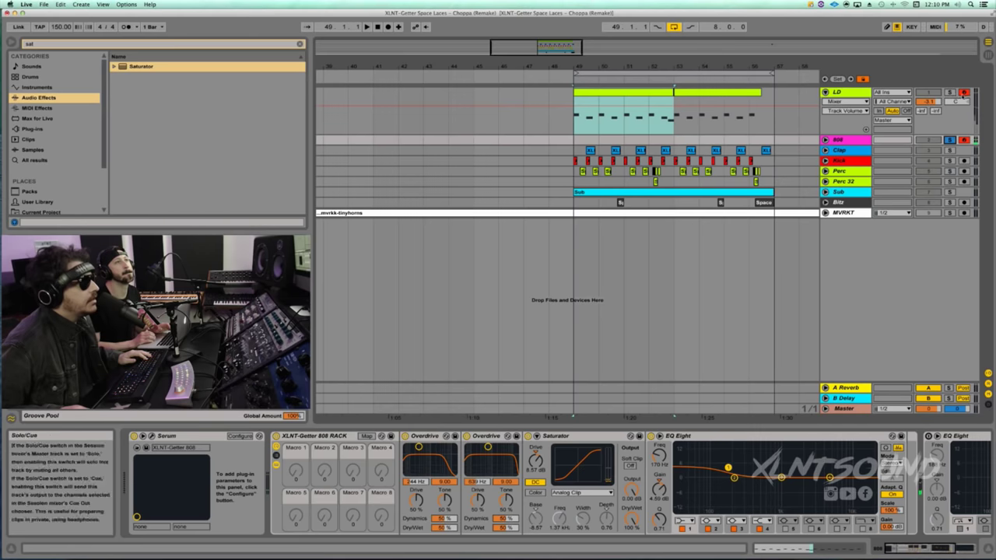
pyautogui.click(949, 92)
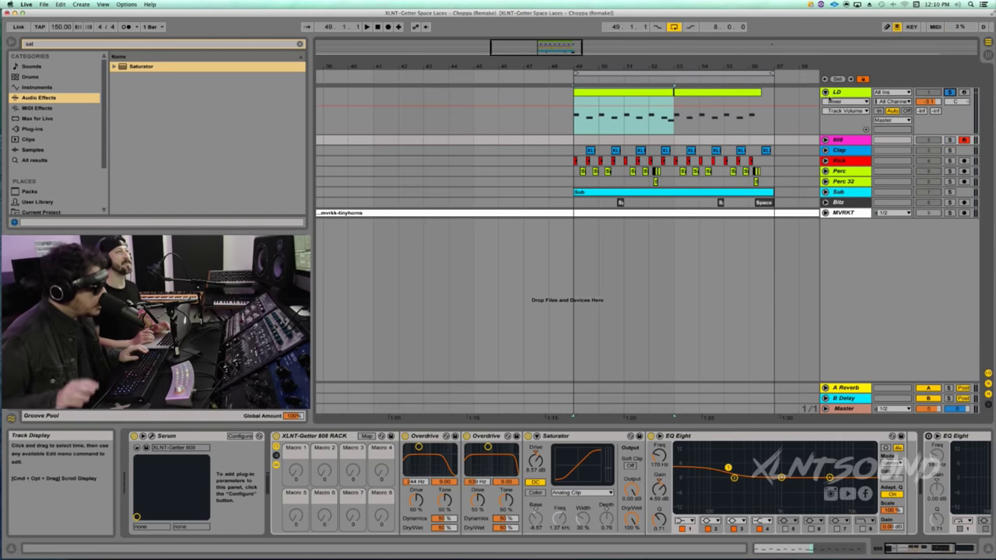
# - Insert a new MIDI track below LD and load the Serum instrument on it
pyautogui.click(848, 93)
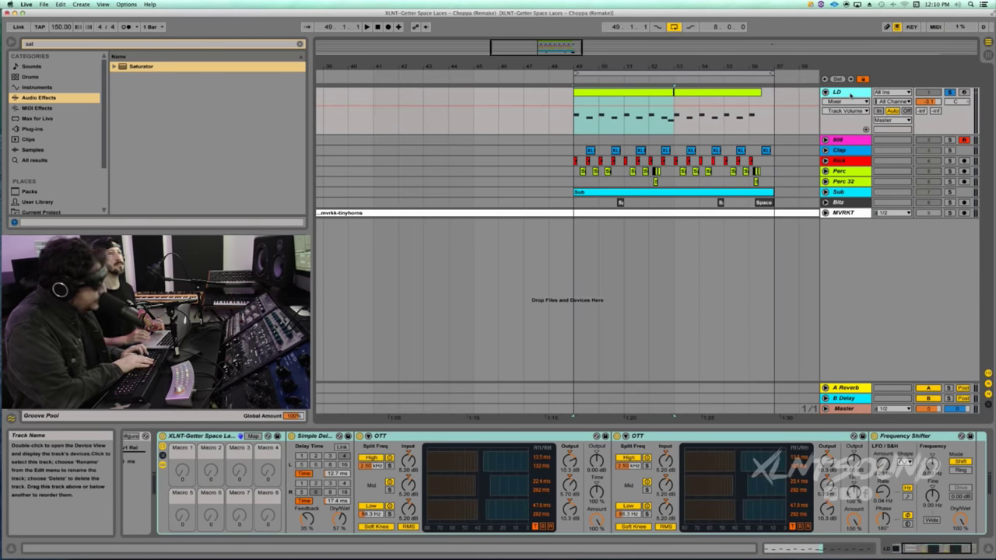
pyautogui.press('super+shift+t')
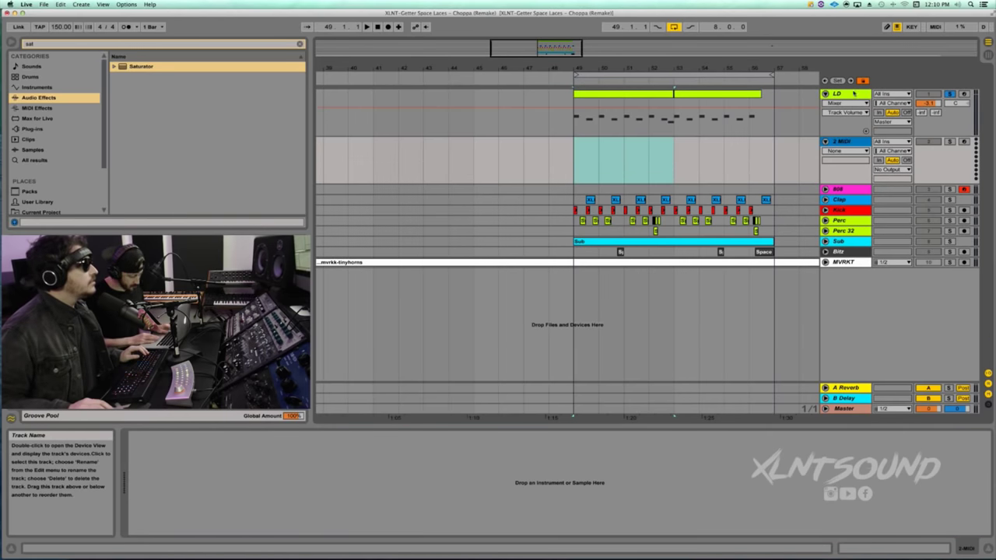
pyautogui.click(62, 46)
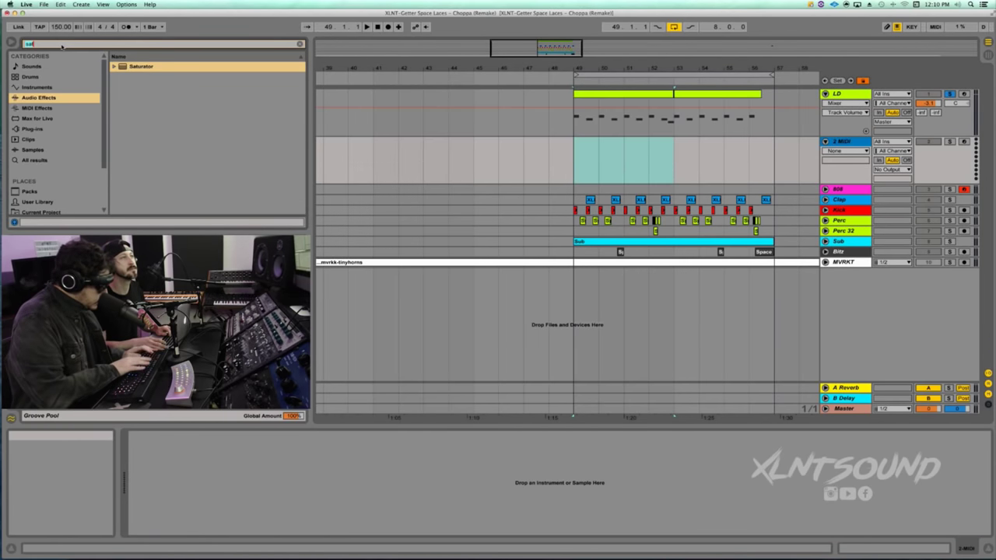
pyautogui.write('serum')
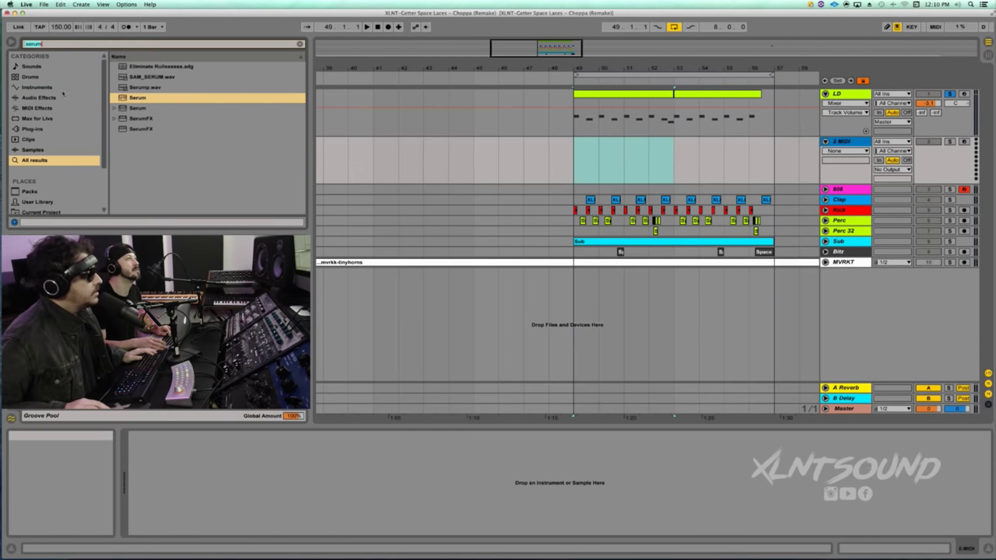
pyautogui.click(137, 97)
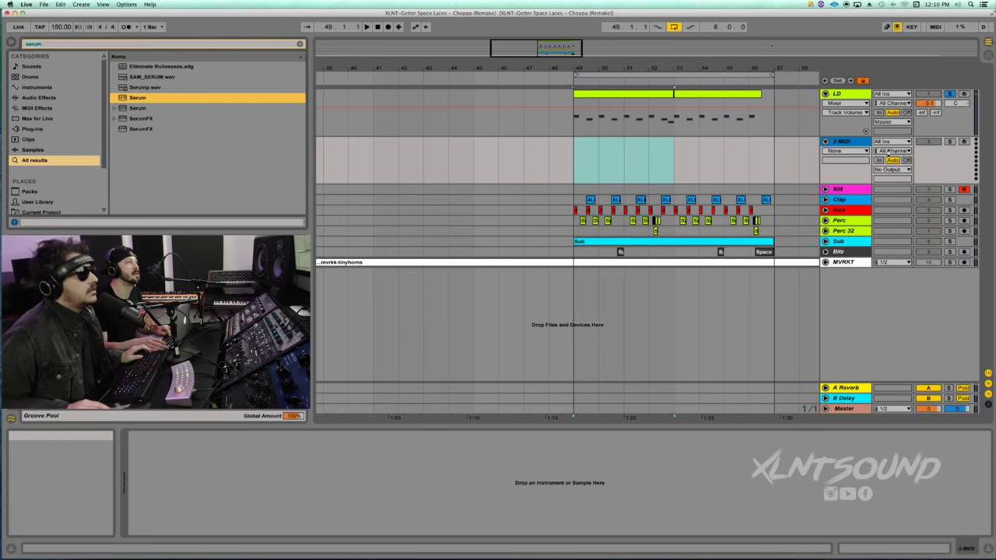
pyautogui.press('Return')
# - Copy both LD clips onto the Serum track at bar 49, deactivate the LD track and play the section
pyautogui.click(652, 96)
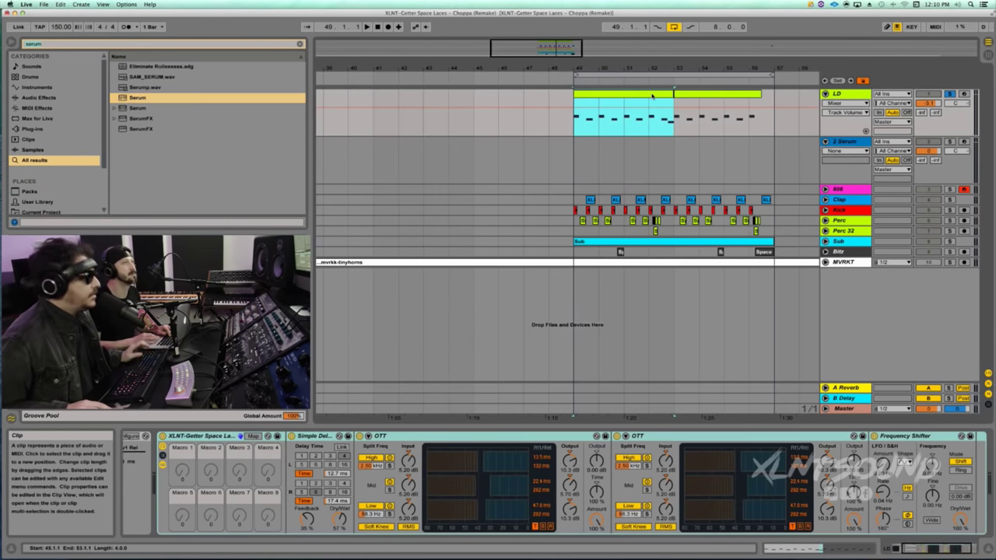
pyautogui.keyDown('shift'); pyautogui.click(733, 95); pyautogui.keyUp('shift')
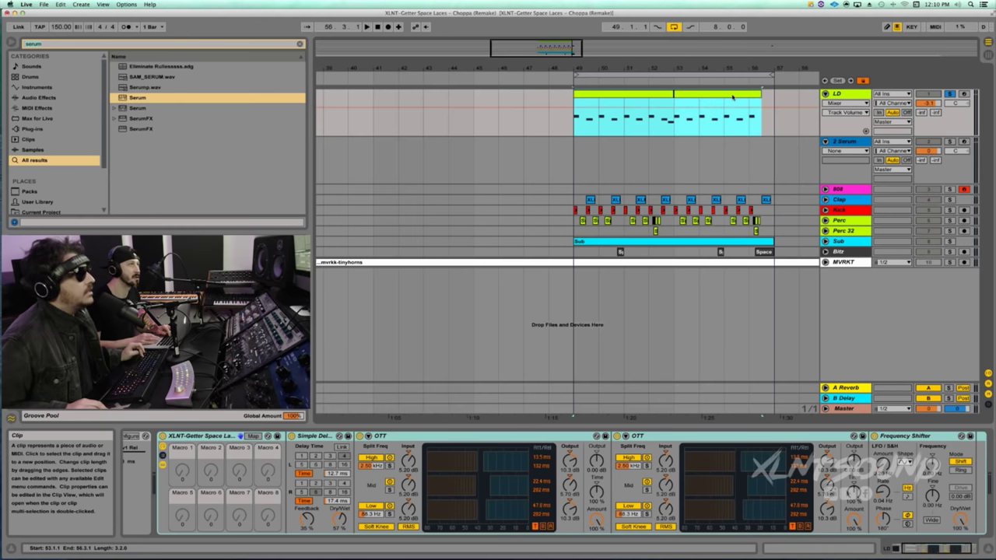
pyautogui.moveTo(733, 96); pyautogui.dragTo(725, 163)
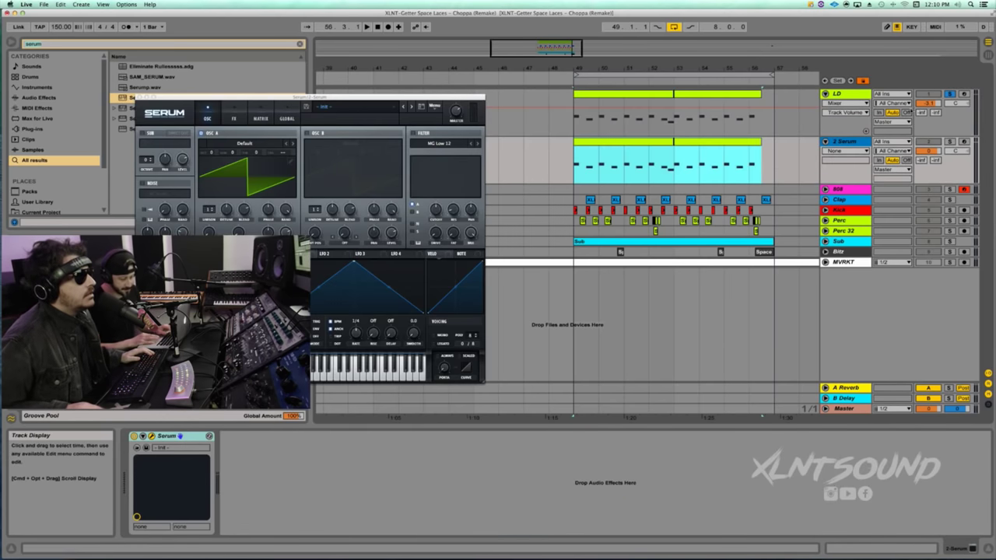
pyautogui.click(949, 94)
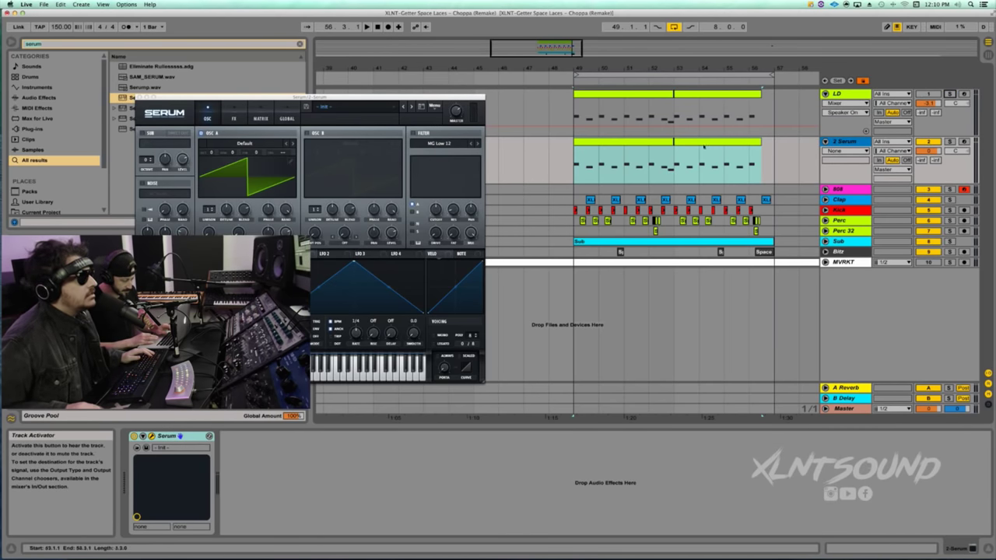
pyautogui.press('space')
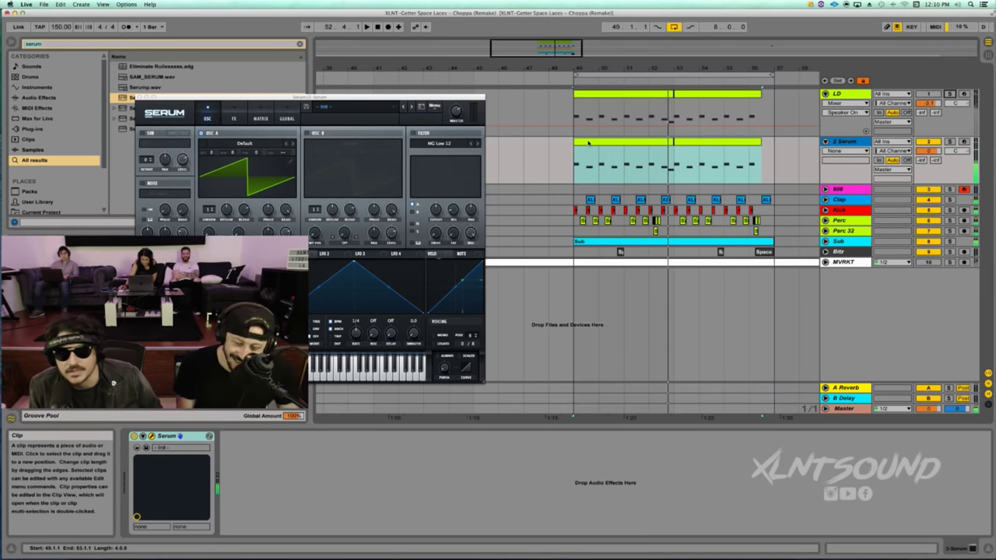
# - Reposition the Serum window over the arrangement, clear of the browser, and enlarge its interface
pyautogui.moveTo(597, 68); pyautogui.dragTo(597, 87)
pyautogui.hscroll(1, 584, 144)
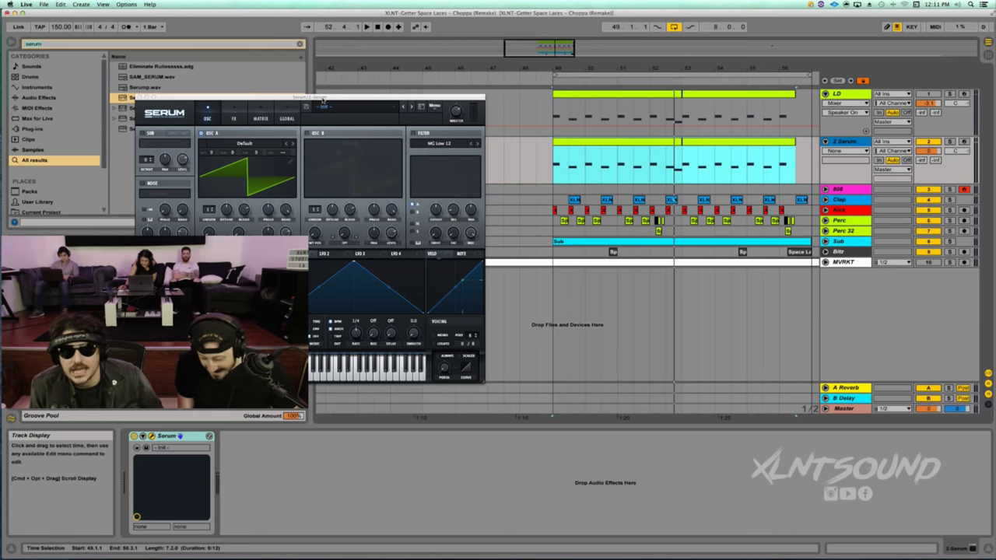
pyautogui.moveTo(317, 99); pyautogui.dragTo(578, 89)
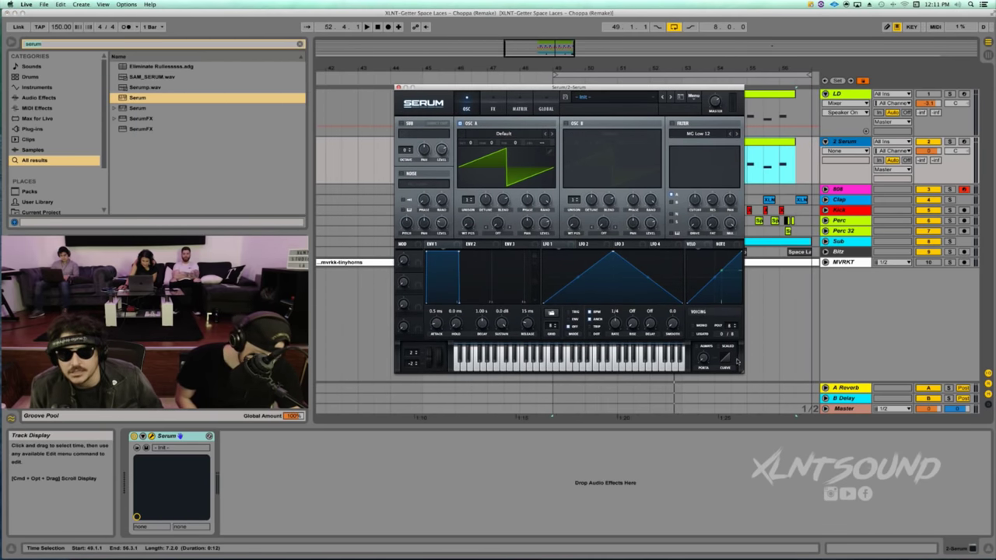
pyautogui.moveTo(743, 372); pyautogui.dragTo(791, 413)
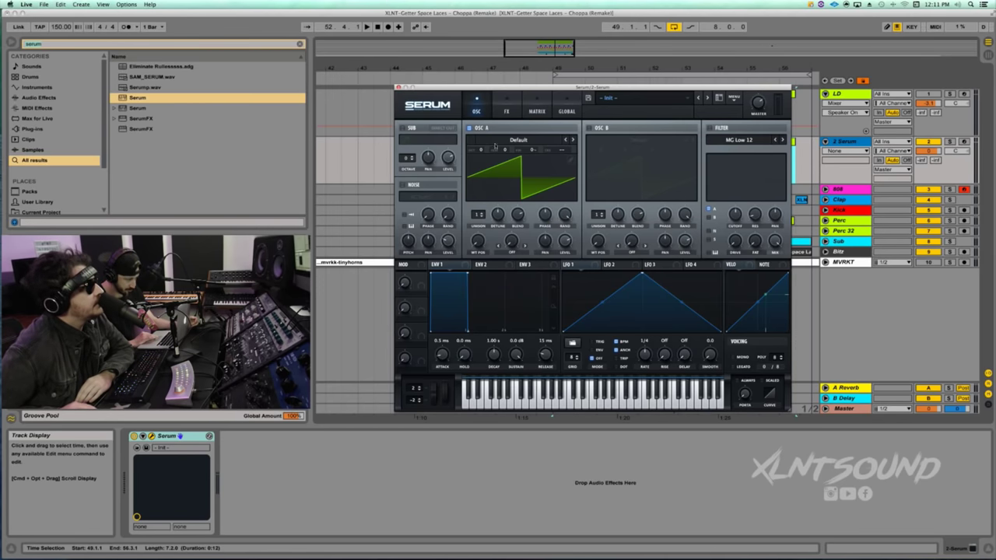
# - Arm the Serum track for recording and solo it
pyautogui.click(478, 242)
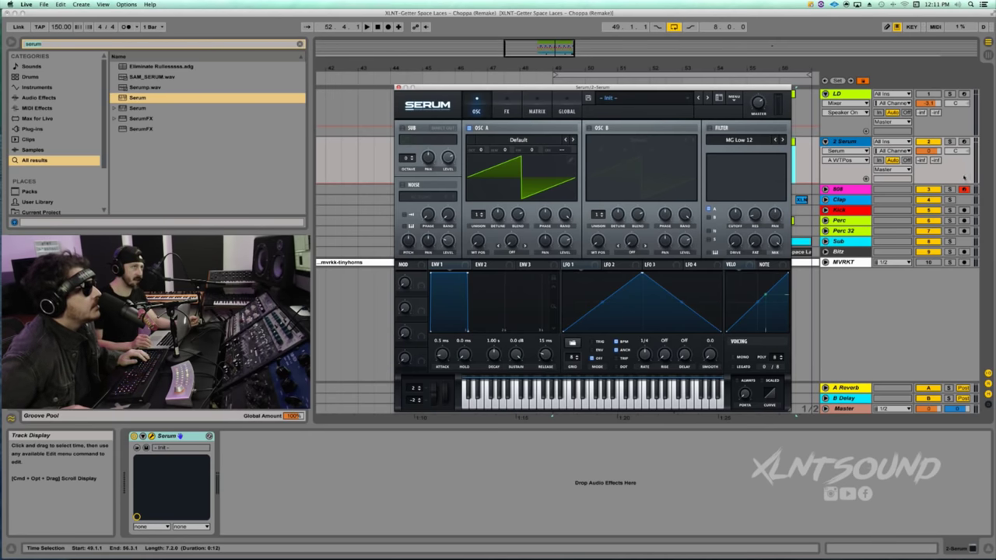
pyautogui.click(963, 142)
pyautogui.click(949, 142)
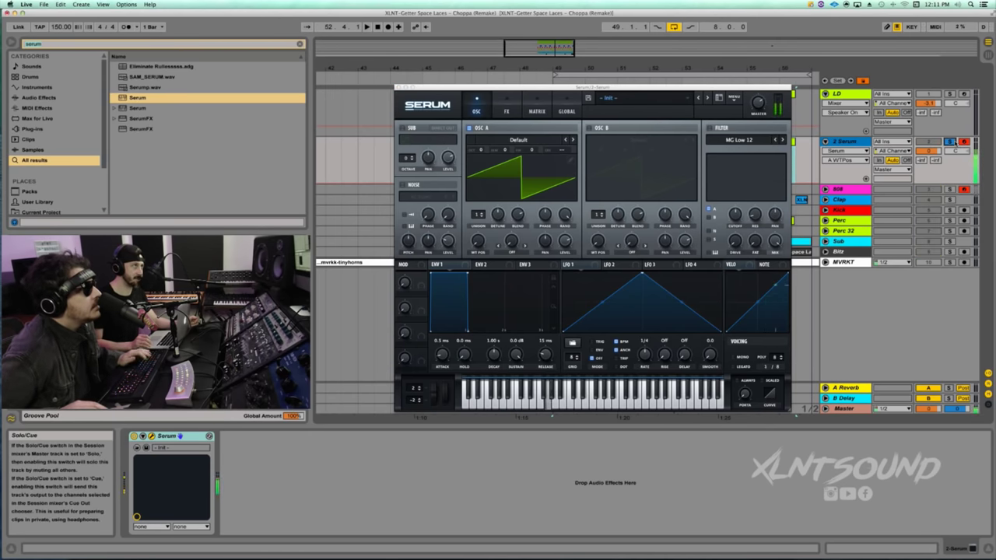
# - Load the Basic Shapes wavetable in oscillator A and raise its wavetable position to the saw shape
pyautogui.click(543, 140)
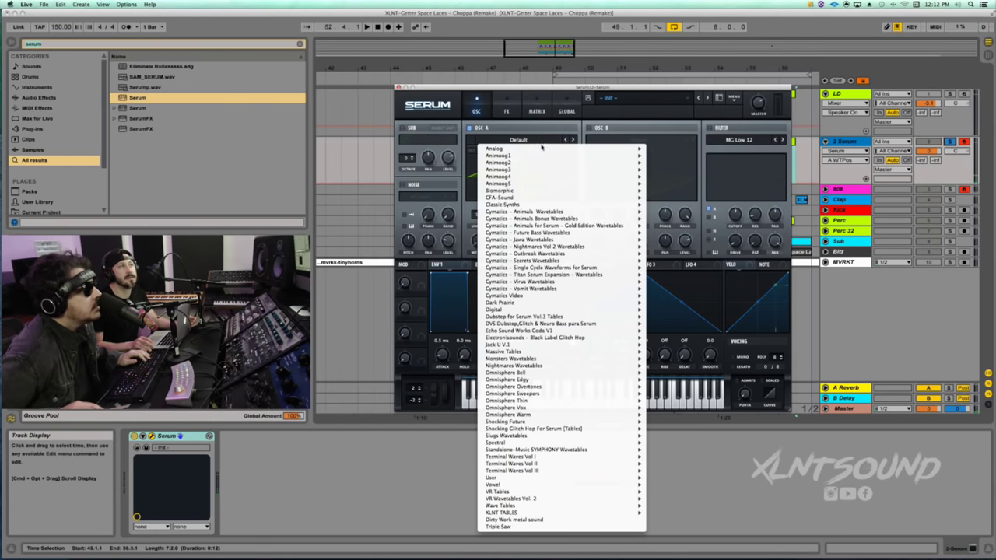
pyautogui.moveTo(545, 148)
pyautogui.click(678, 183)
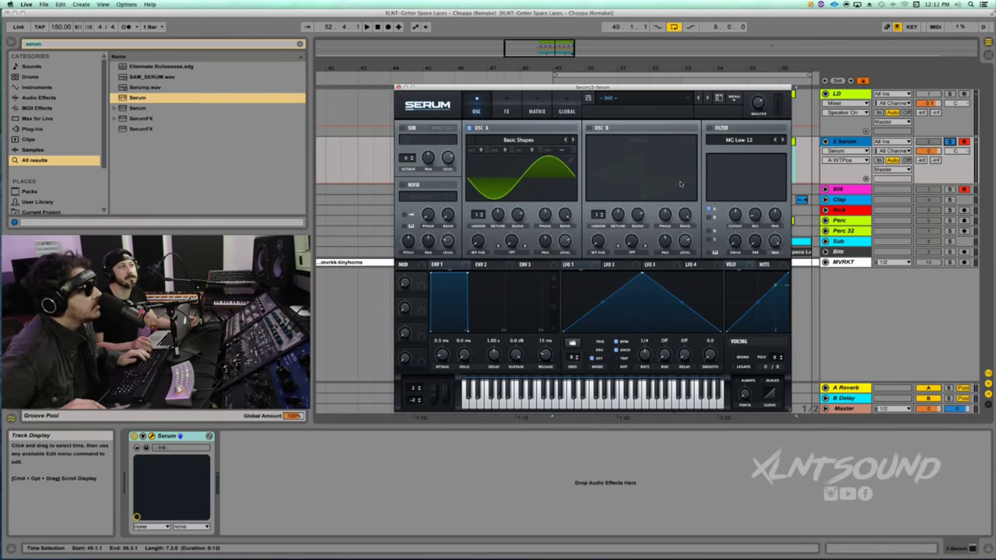
pyautogui.moveTo(485, 245); pyautogui.dragTo(488, 226)
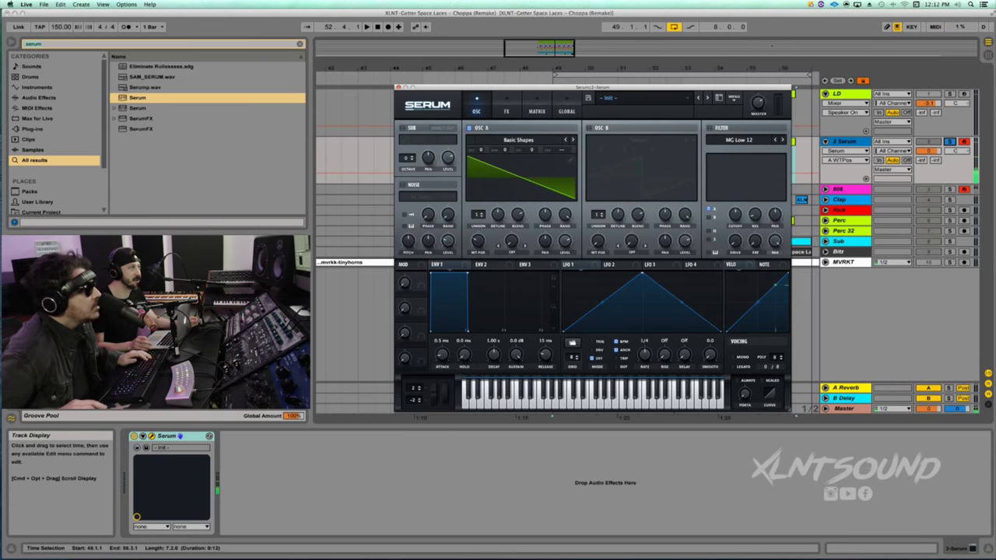
# - Return oscillator A to the Default wavetable
pyautogui.click(188, 436)
pyautogui.click(513, 145)
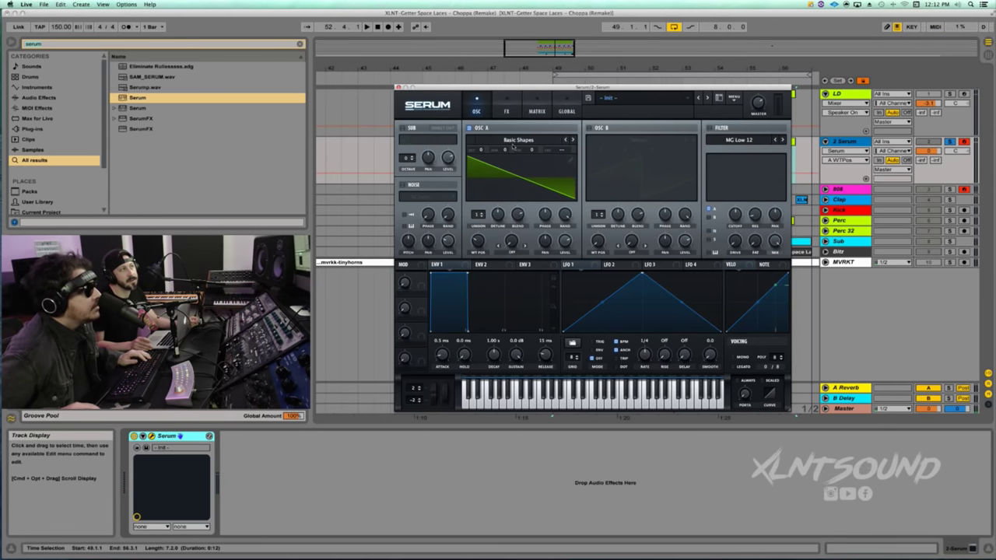
pyautogui.click(515, 141)
pyautogui.click(682, 112)
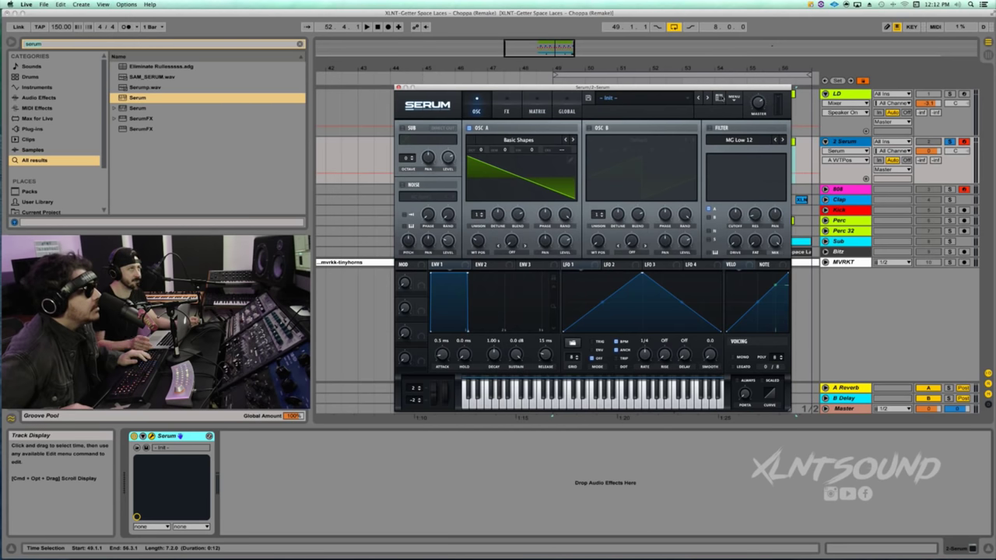
pyautogui.click(740, 139)
pyautogui.click(709, 132)
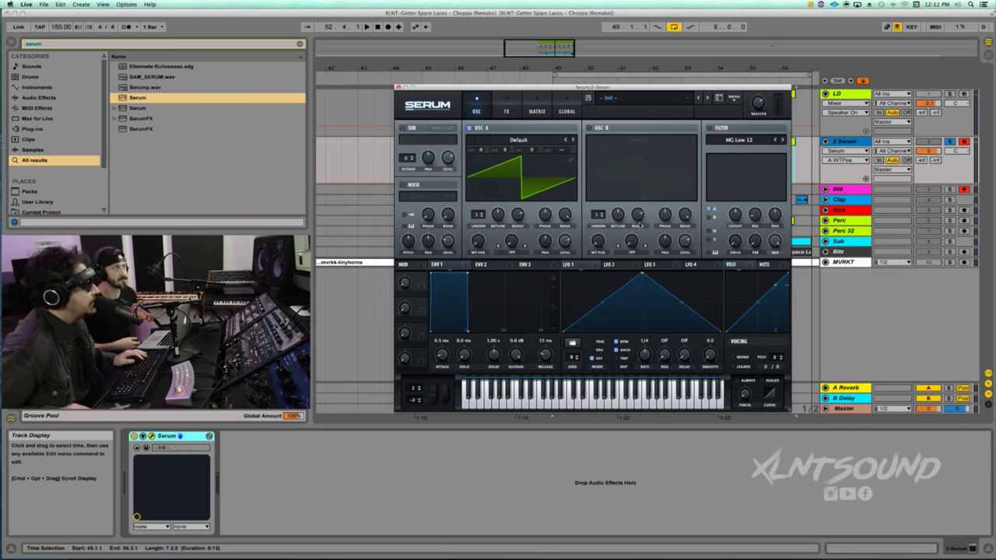
# - Set oscillator A's unison to 4 voices and lower its detune
pyautogui.moveTo(477, 215); pyautogui.dragTo(476, 196)
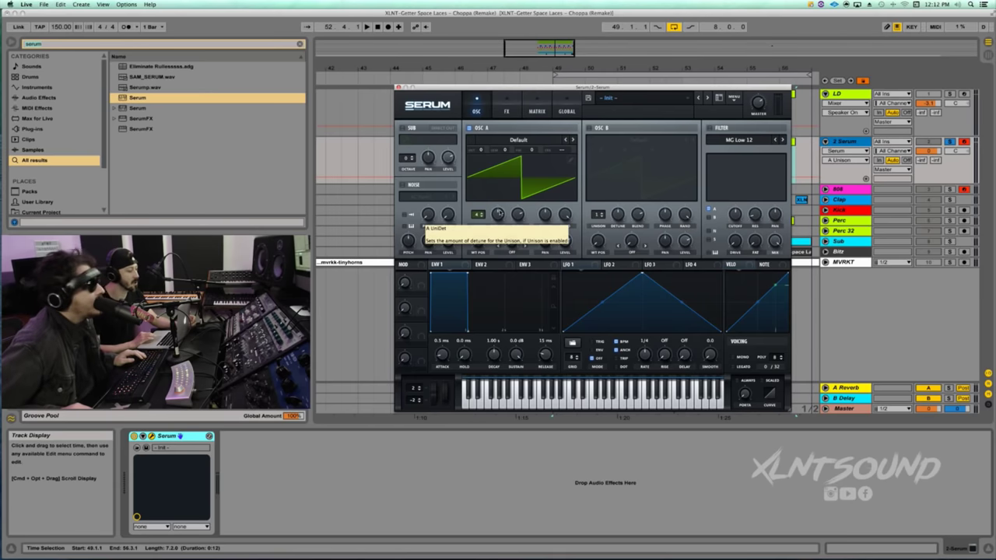
pyautogui.moveTo(498, 214); pyautogui.dragTo(494, 231)
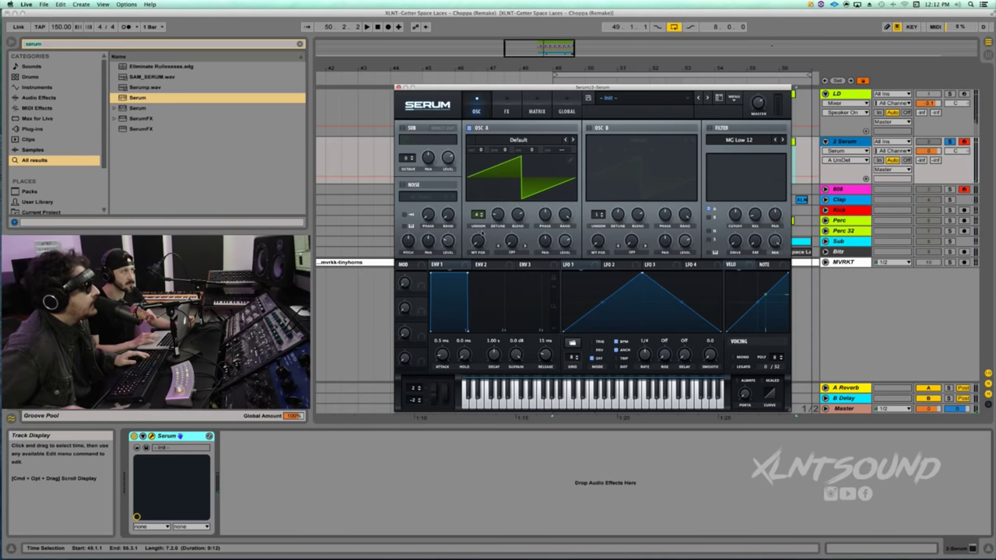
# - Enable Serum's filter and set its type to Reverb from the Misc group
pyautogui.click(709, 127)
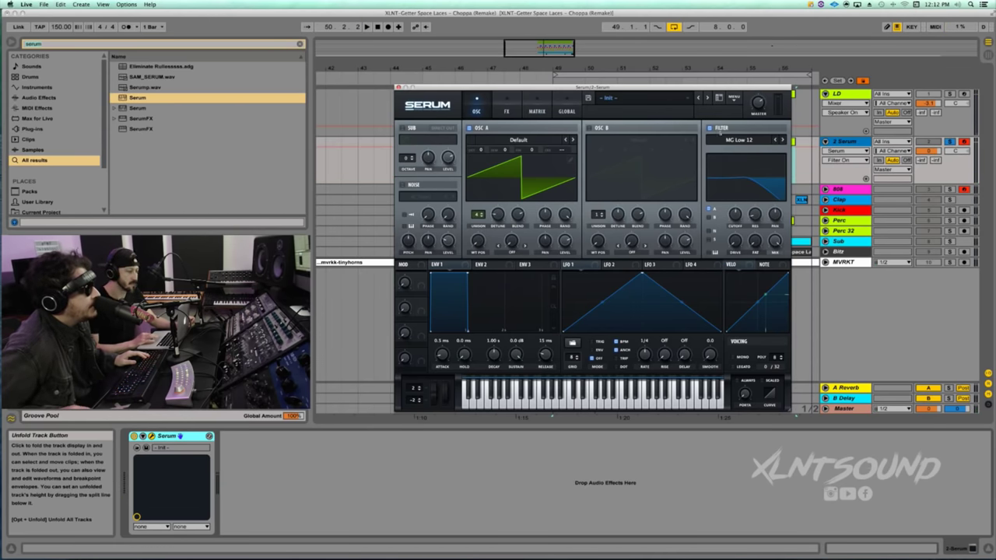
pyautogui.click(734, 140)
pyautogui.moveTo(738, 156)
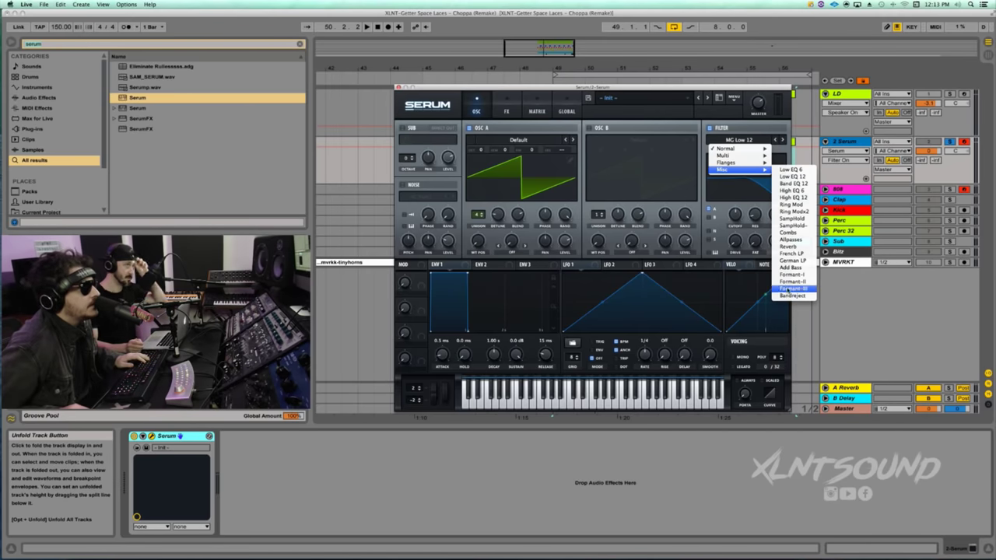
pyautogui.click(788, 246)
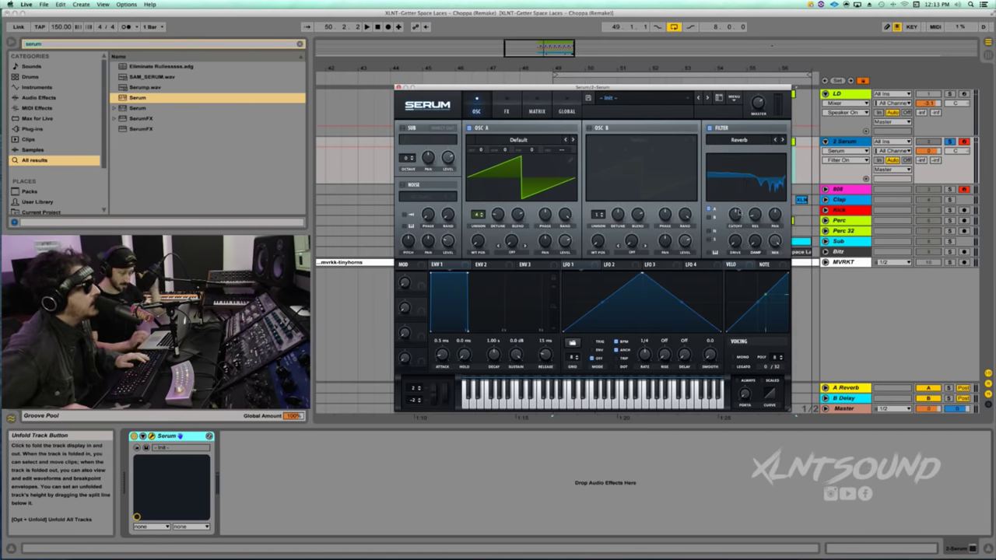
# - Lower the Reverb filter's cutoff to about 24 Hz and briefly play the part
pyautogui.moveTo(736, 215); pyautogui.dragTo(736, 243)
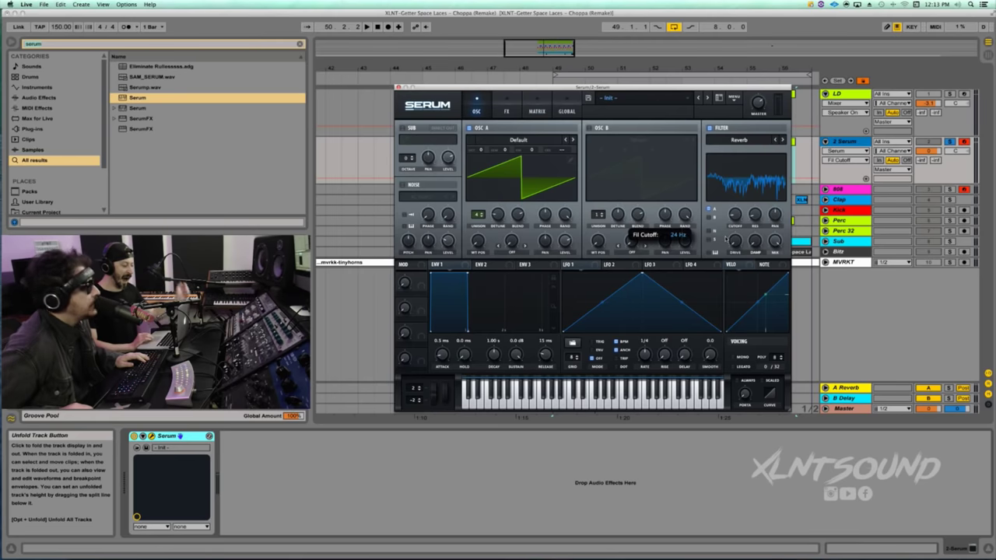
pyautogui.moveTo(726, 239); pyautogui.dragTo(725, 241)
pyautogui.press('space')
pyautogui.press('space')
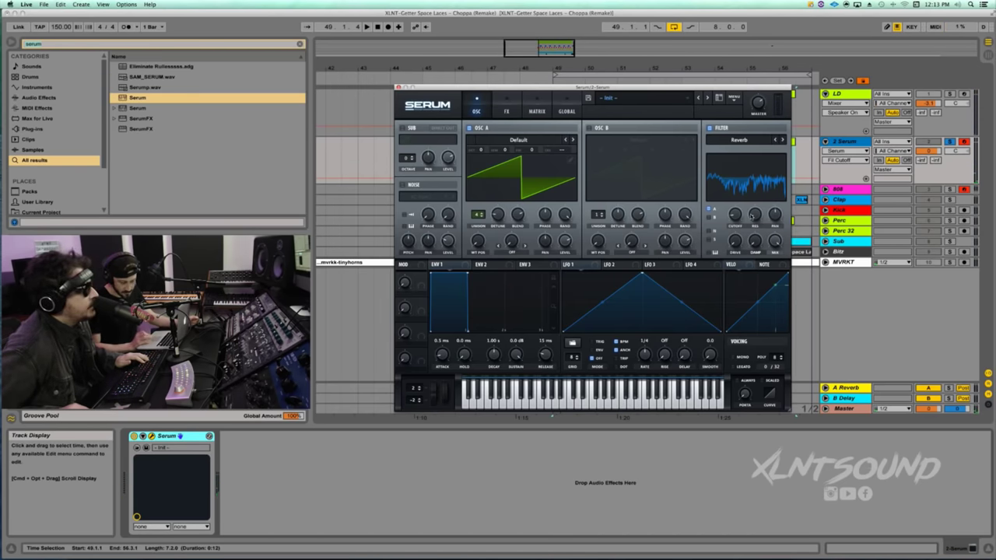
# - Fine-tune the Reverb filter's resonance and cutoff
pyautogui.click(752, 217)
pyautogui.moveTo(752, 214); pyautogui.dragTo(749, 201)
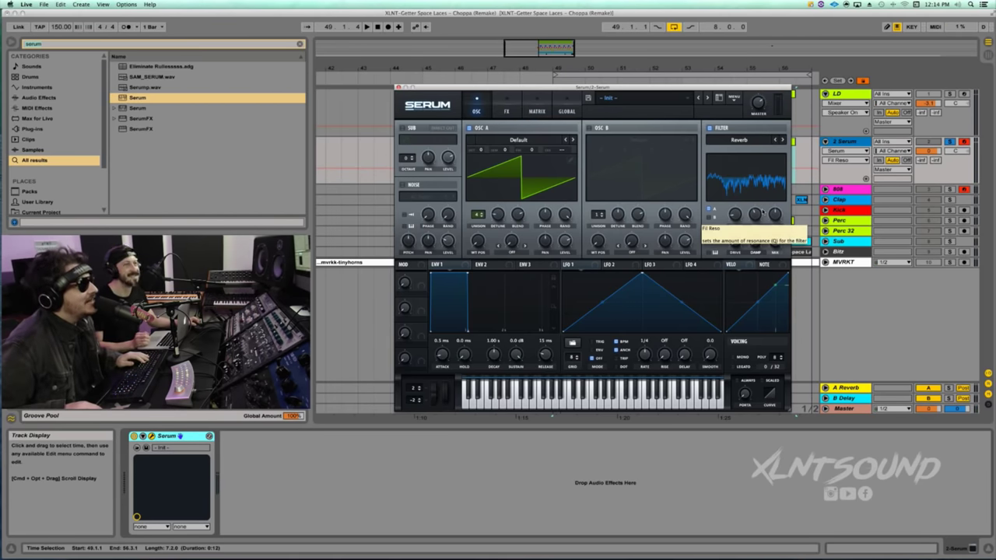
pyautogui.moveTo(758, 213); pyautogui.dragTo(733, 218)
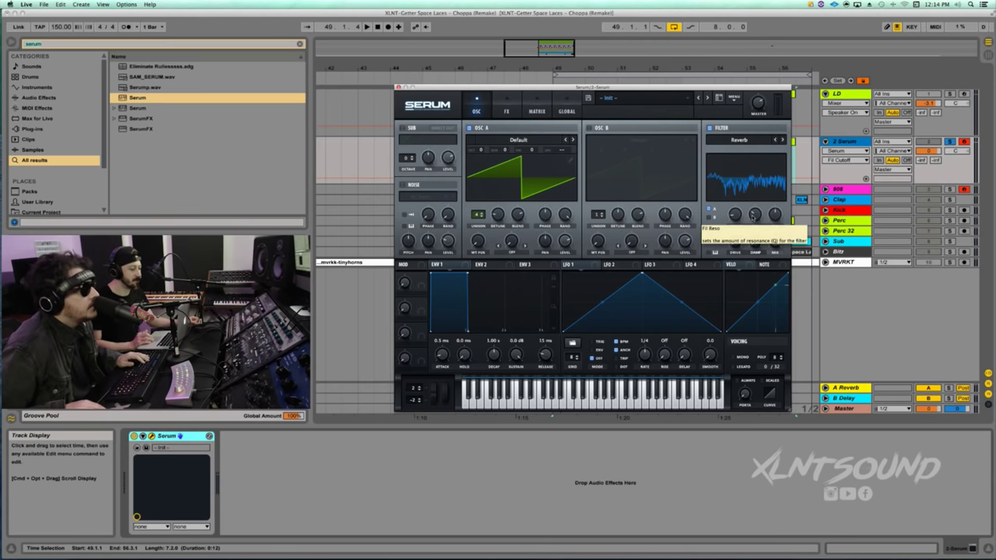
pyautogui.click(753, 217)
pyautogui.moveTo(753, 217); pyautogui.dragTo(754, 214)
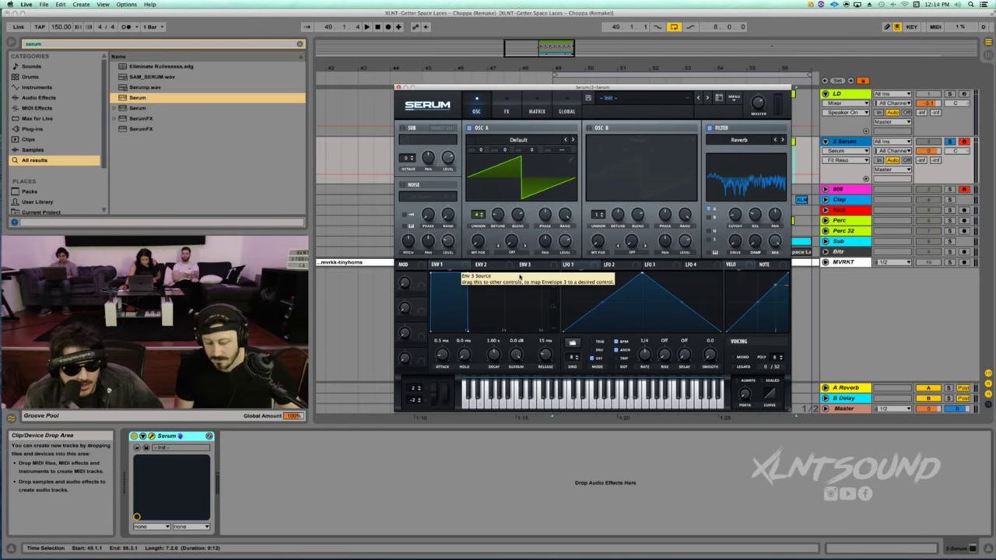
# - Reshape LFO 1 into a quick curved rise with a slow convex fall that tails off through an added low point
pyautogui.moveTo(643, 273); pyautogui.dragTo(584, 263)
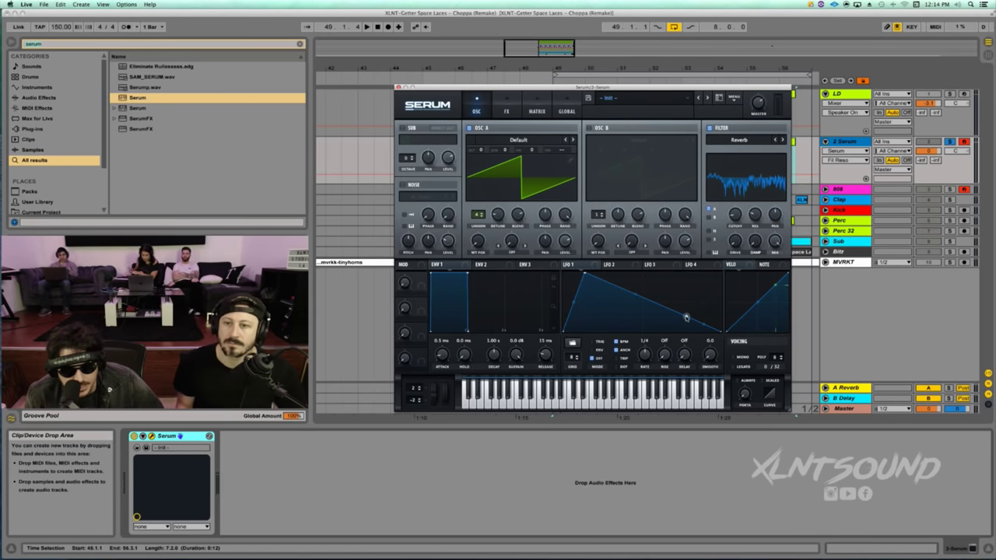
pyautogui.moveTo(686, 318); pyautogui.dragTo(682, 322)
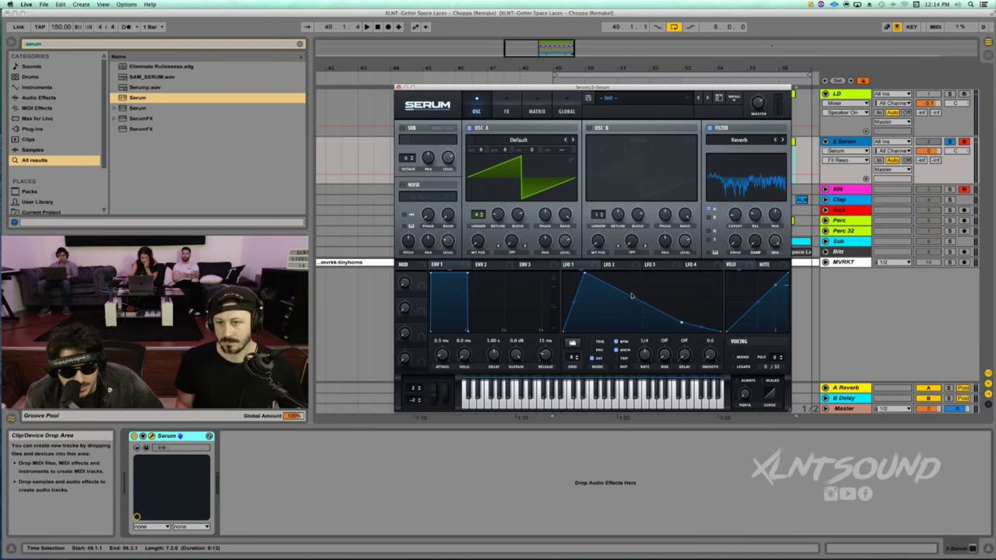
pyautogui.moveTo(634, 297); pyautogui.dragTo(637, 282)
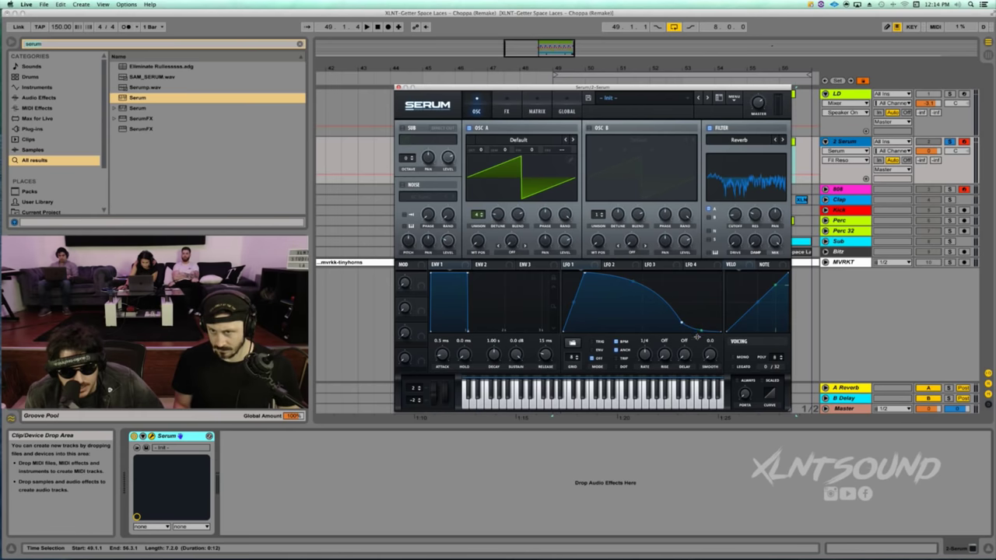
pyautogui.moveTo(682, 323); pyautogui.dragTo(670, 320)
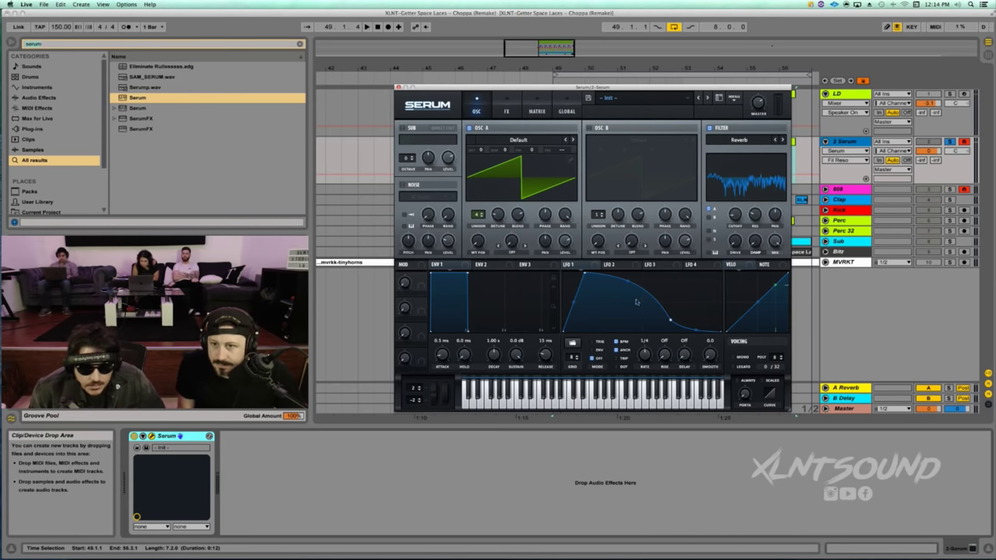
pyautogui.moveTo(593, 274); pyautogui.dragTo(576, 304)
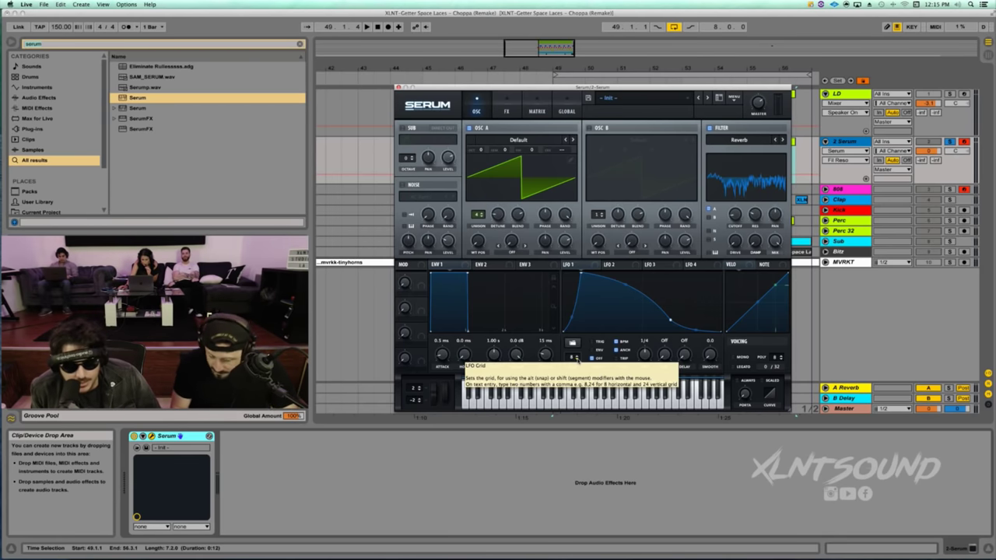
# - Set LFO 1 to Trig mode and assign it to oscillator A's coarse pitch
pyautogui.click(593, 343)
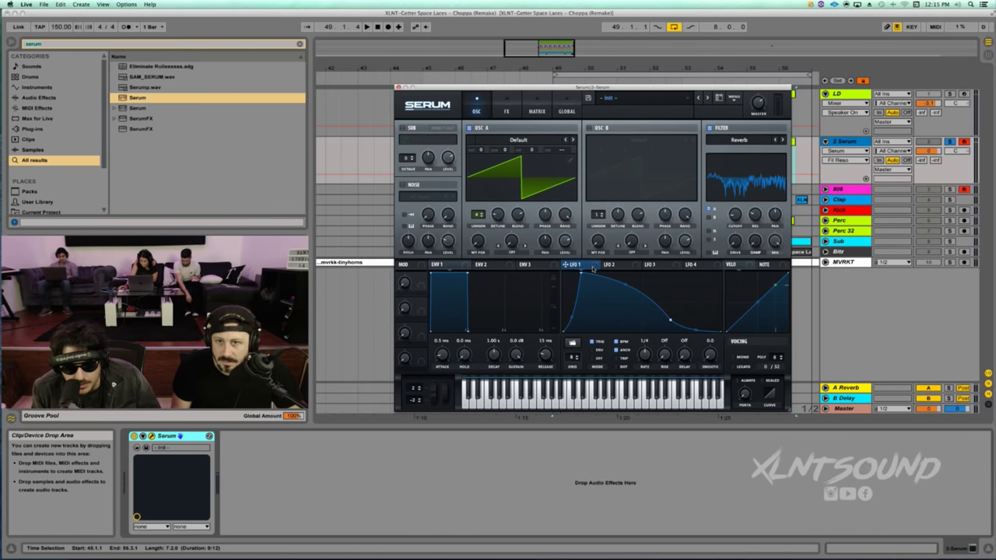
pyautogui.moveTo(593, 268); pyautogui.dragTo(560, 151)
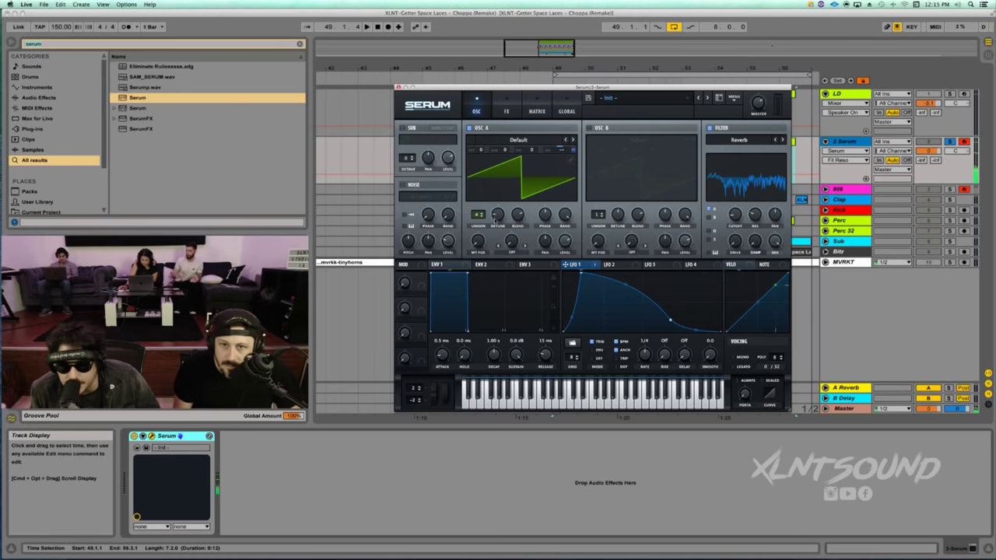
# - Reduce oscillator A's unison to 3 voices and shift the computer MIDI keyboard's octave to C3 to D4
pyautogui.moveTo(474, 218); pyautogui.dragTo(474, 222)
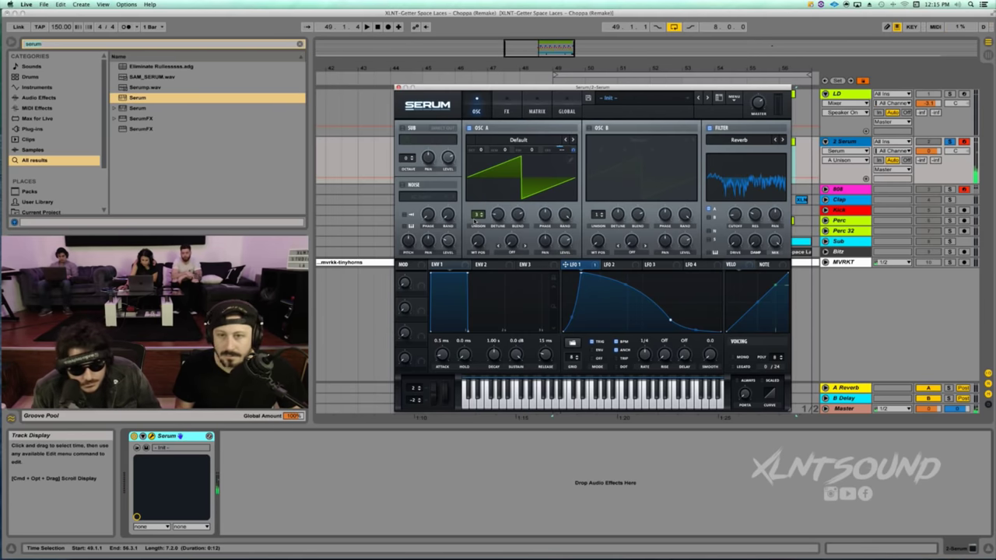
pyautogui.press('x')
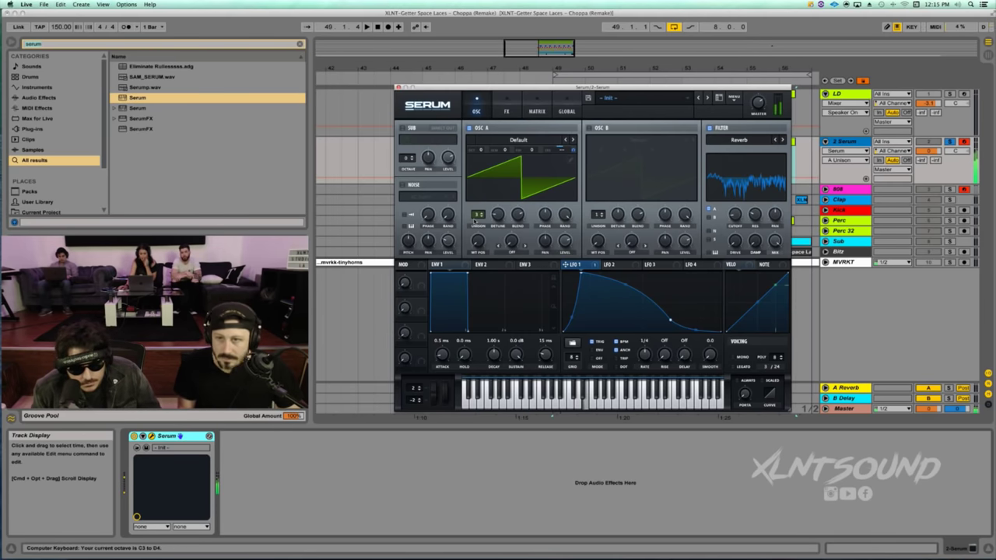
# - Audition the lead with a repeated note and assign LFO 1 to oscillator A's unison detune
pyautogui.press('f')
pyautogui.press('f')
pyautogui.press('f')
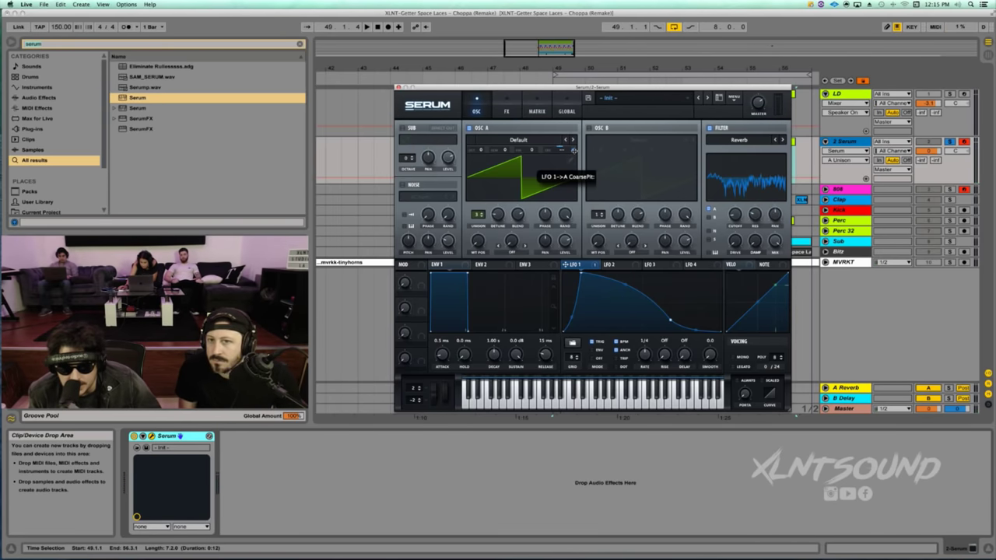
pyautogui.moveTo(573, 150)
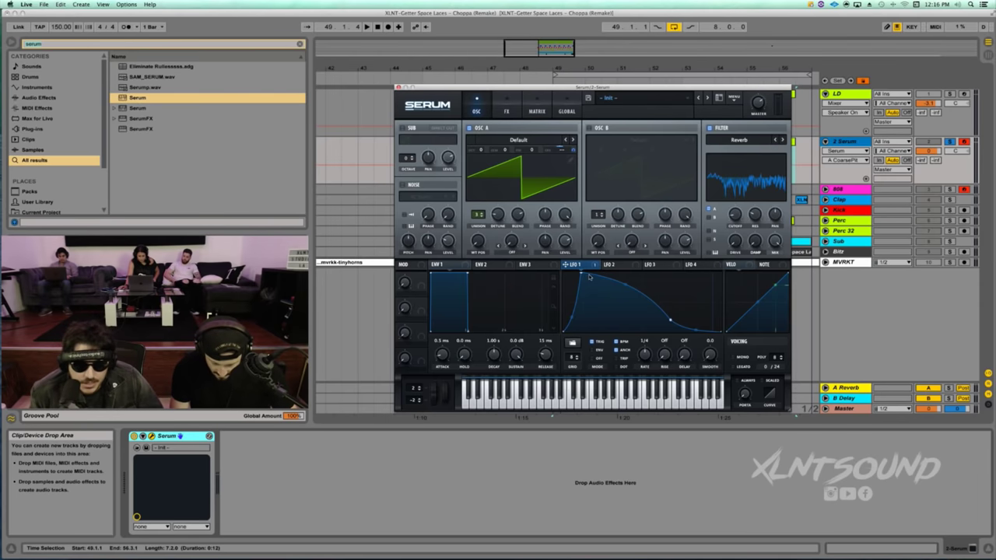
pyautogui.moveTo(595, 266); pyautogui.dragTo(486, 238)
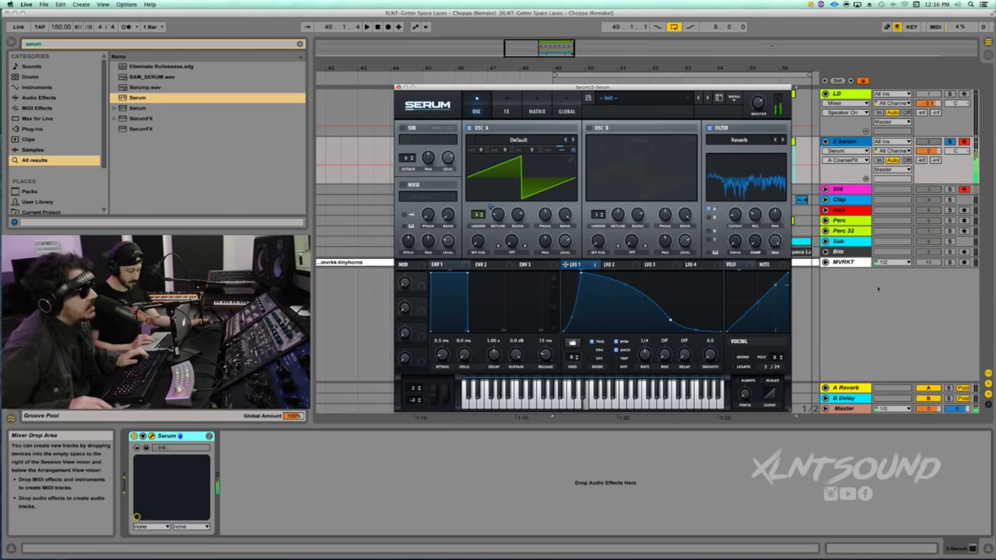
# - Reshape LFO 2 into a straight falling ramp that starts at full level and set it to Trig mode
pyautogui.click(612, 265)
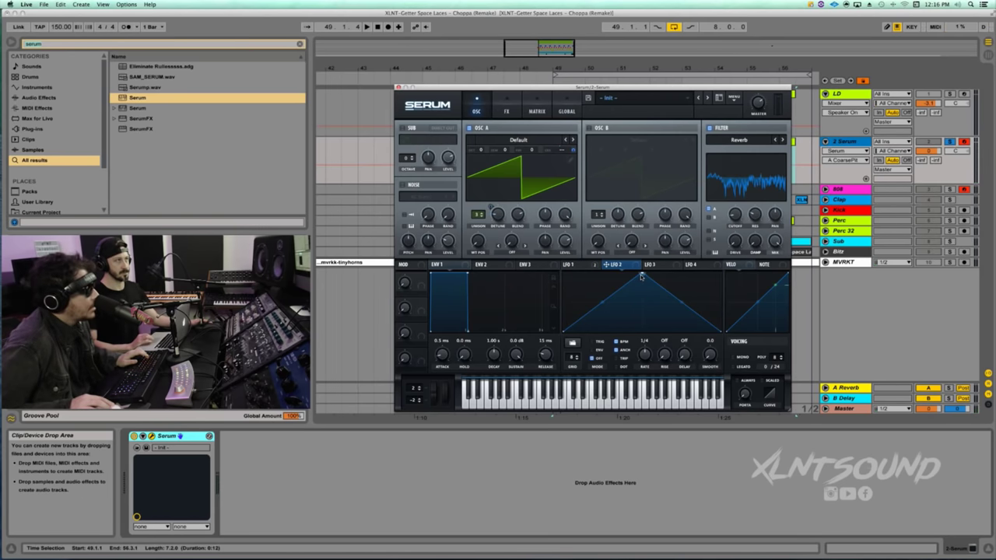
pyautogui.moveTo(641, 276); pyautogui.dragTo(562, 274)
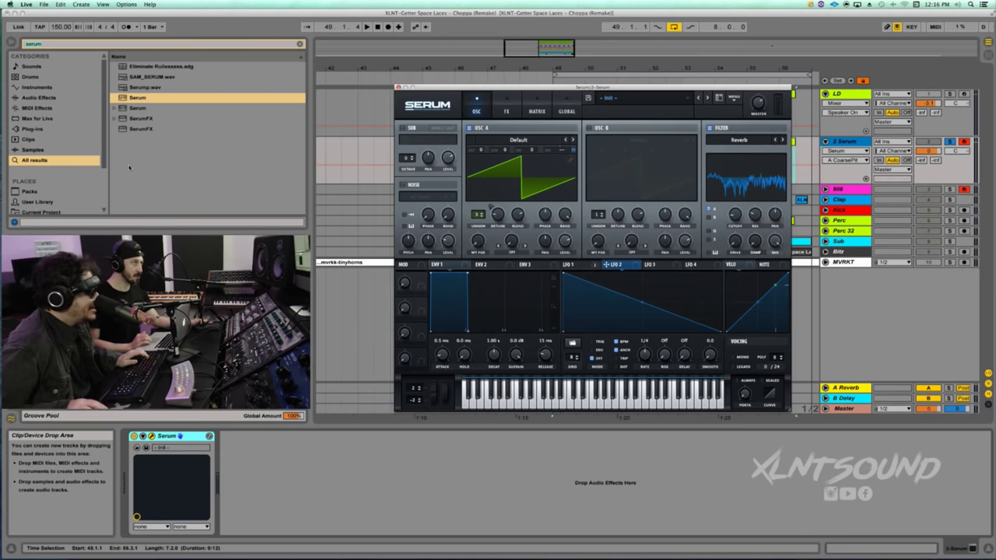
pyautogui.click(593, 343)
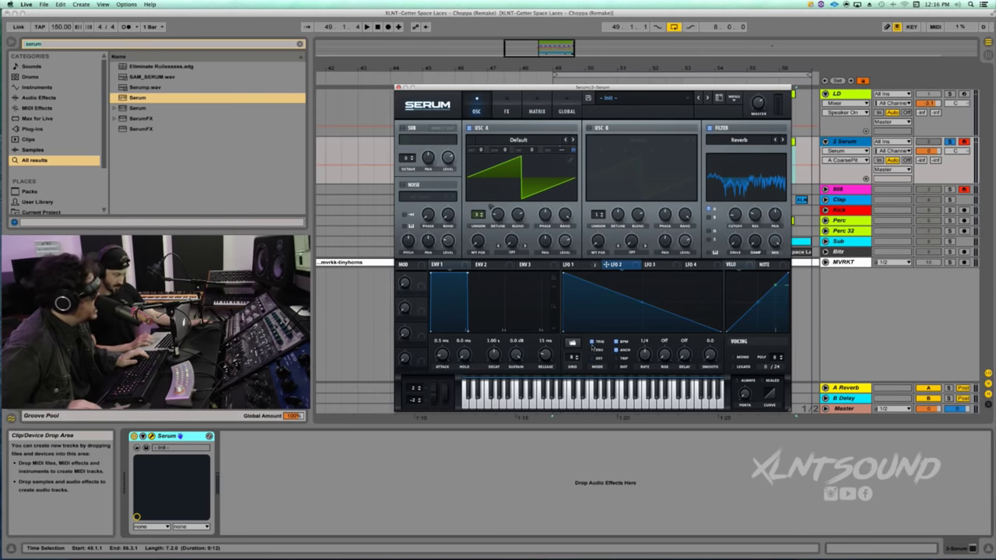
pyautogui.click(645, 355)
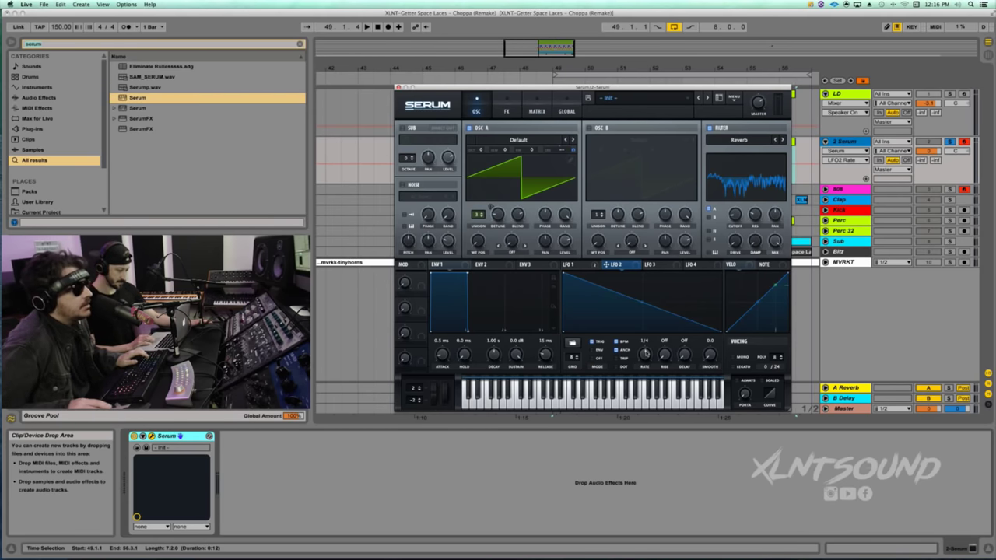
# - Unsolo the Serum track to hear the lead within the full mix and disarm the 808 track
pyautogui.click(955, 142)
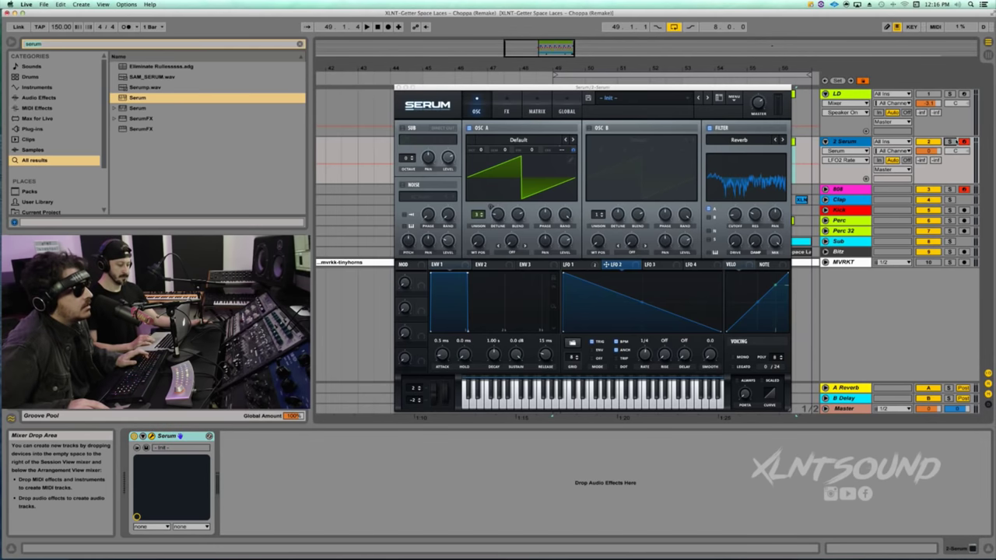
pyautogui.press('space')
pyautogui.click(949, 141)
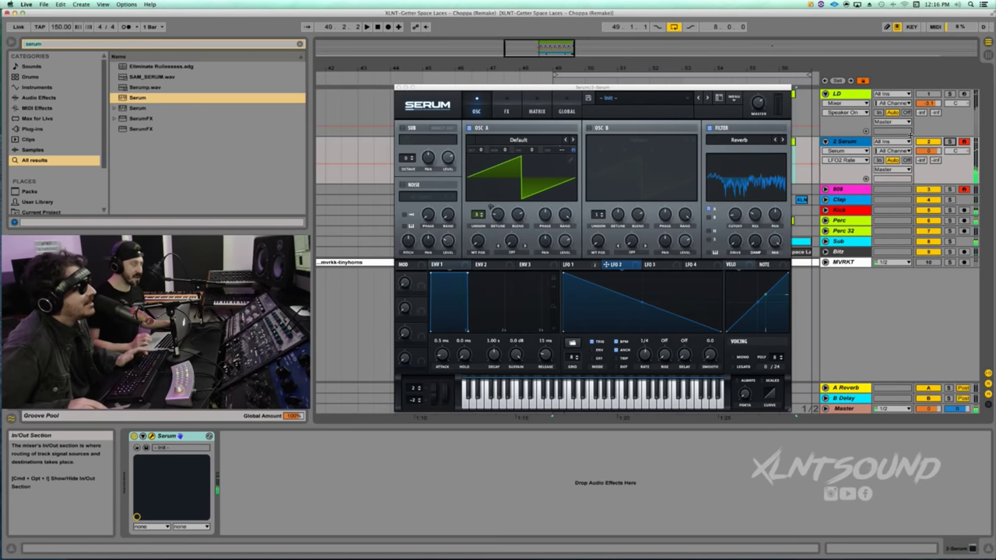
pyautogui.click(965, 189)
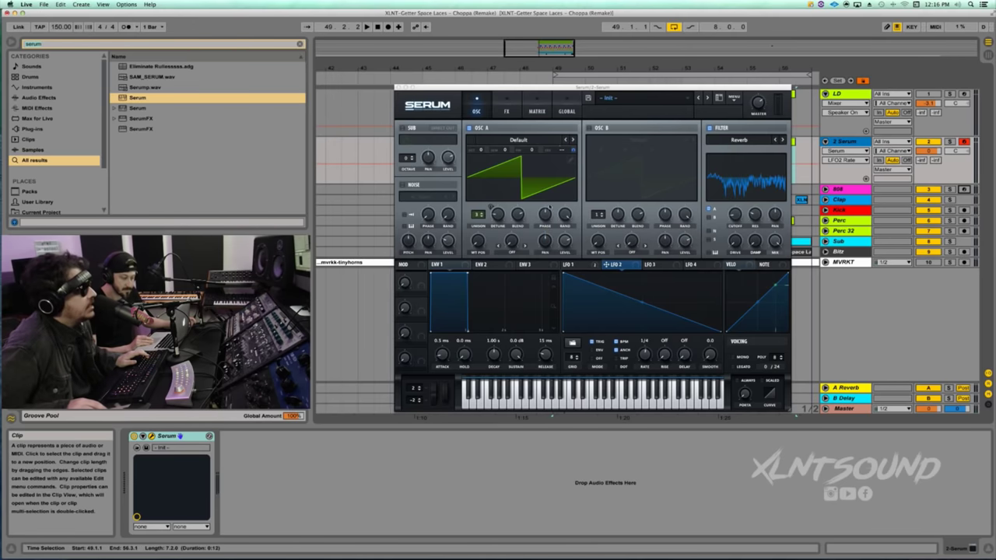
# - Enable Serum's Phaser effect and place it first in the effects chain
pyautogui.click(504, 109)
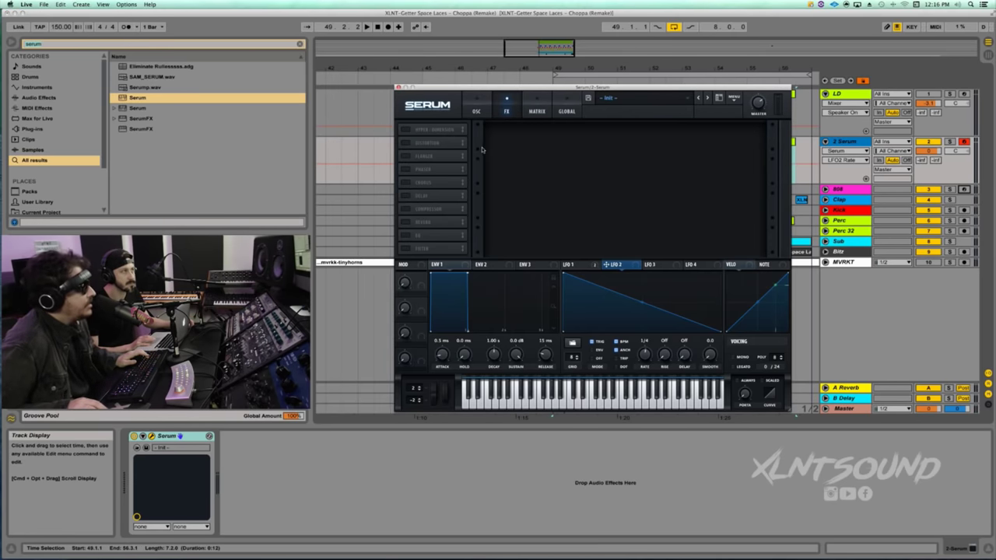
pyautogui.click(405, 168)
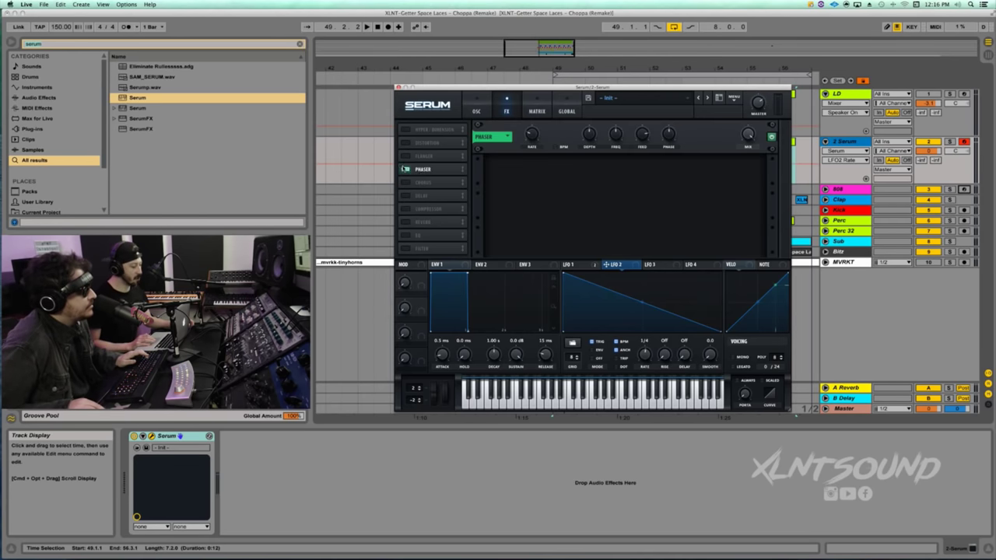
pyautogui.moveTo(420, 168); pyautogui.dragTo(422, 129)
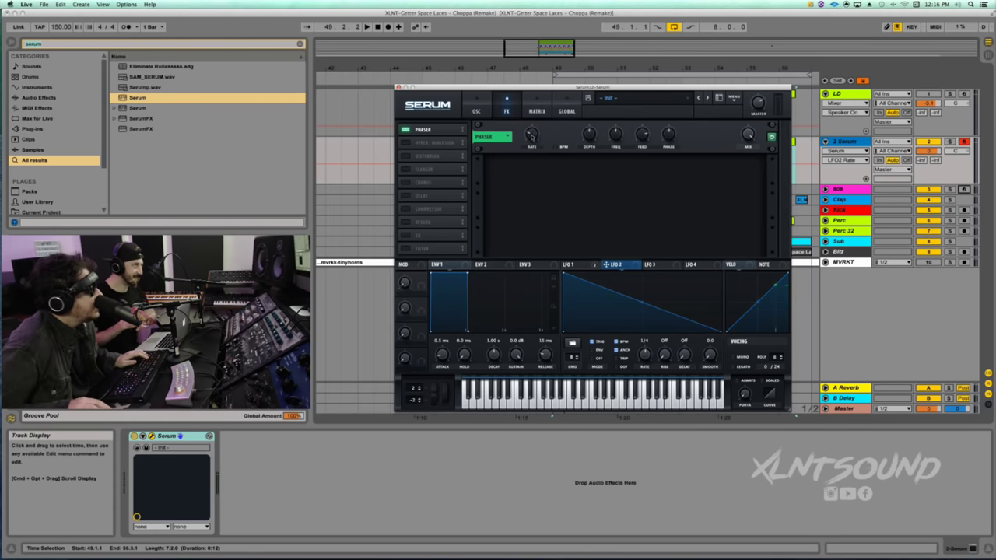
# - Adjust the Phaser's rate, depth, frequency and feedback, and lower its wet mix to about 33%
pyautogui.click(532, 135)
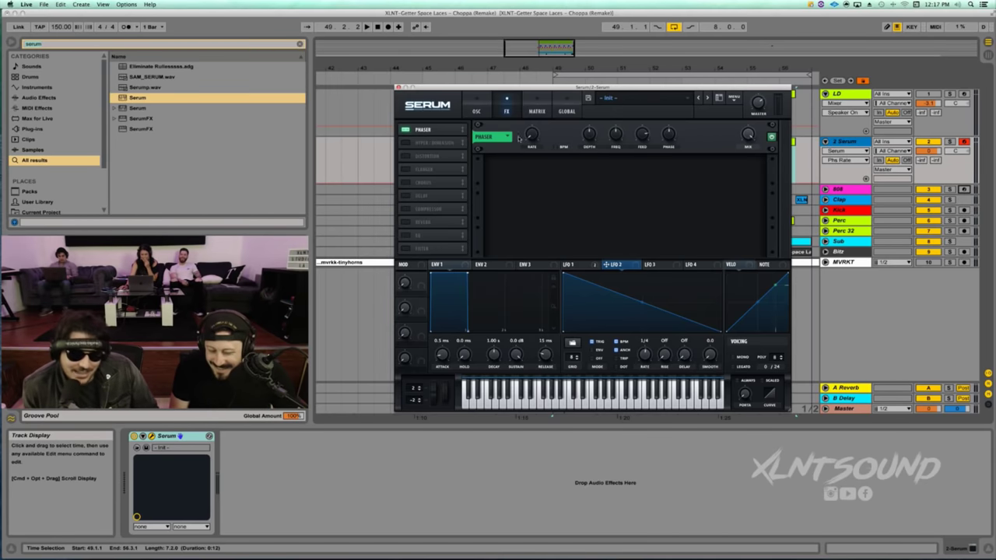
pyautogui.moveTo(589, 136); pyautogui.dragTo(584, 165)
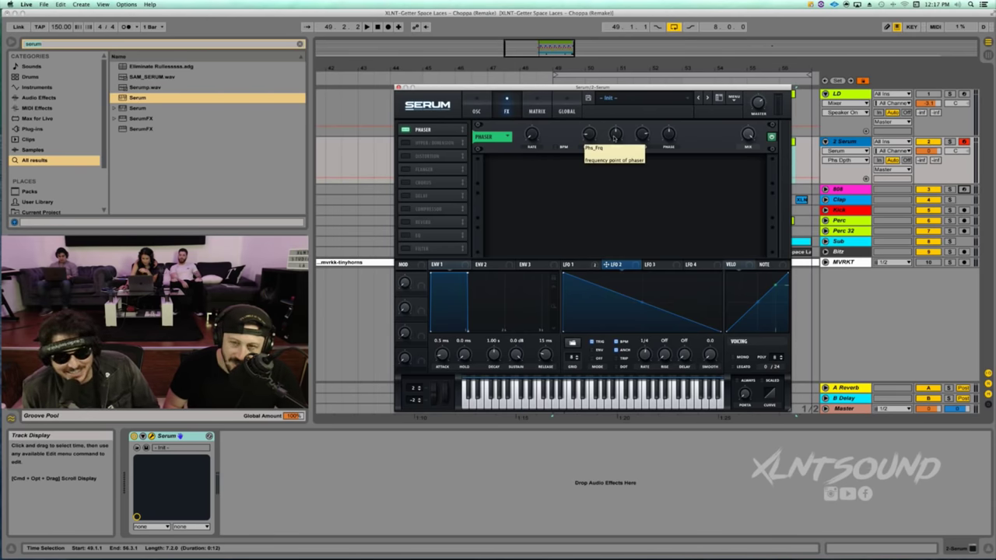
pyautogui.moveTo(615, 137); pyautogui.dragTo(609, 162)
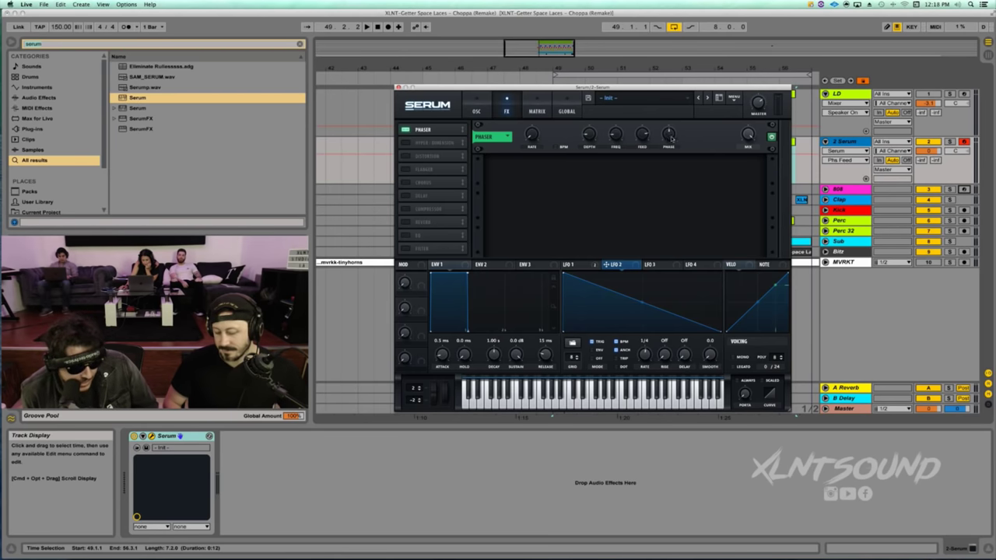
pyautogui.moveTo(748, 134); pyautogui.dragTo(748, 151)
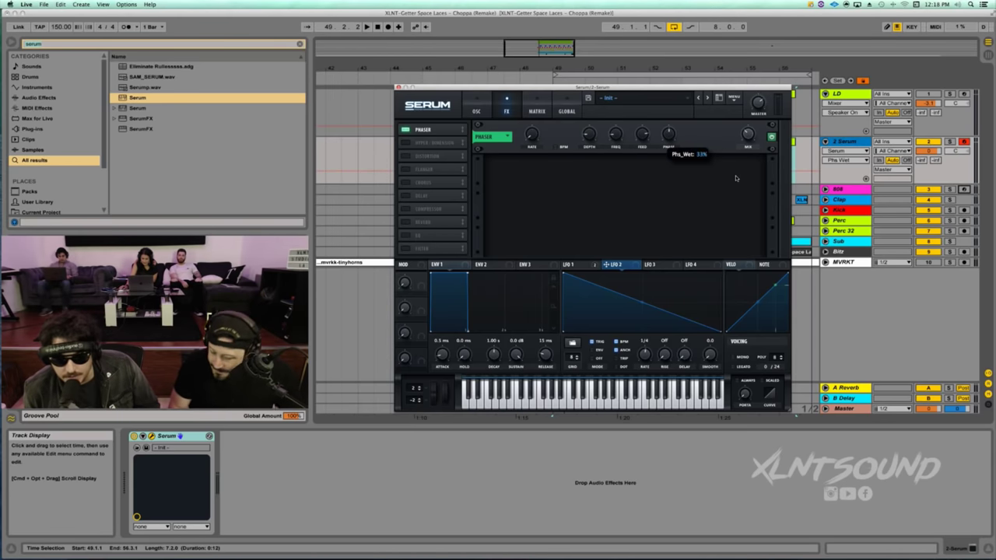
pyautogui.moveTo(735, 178); pyautogui.dragTo(733, 187)
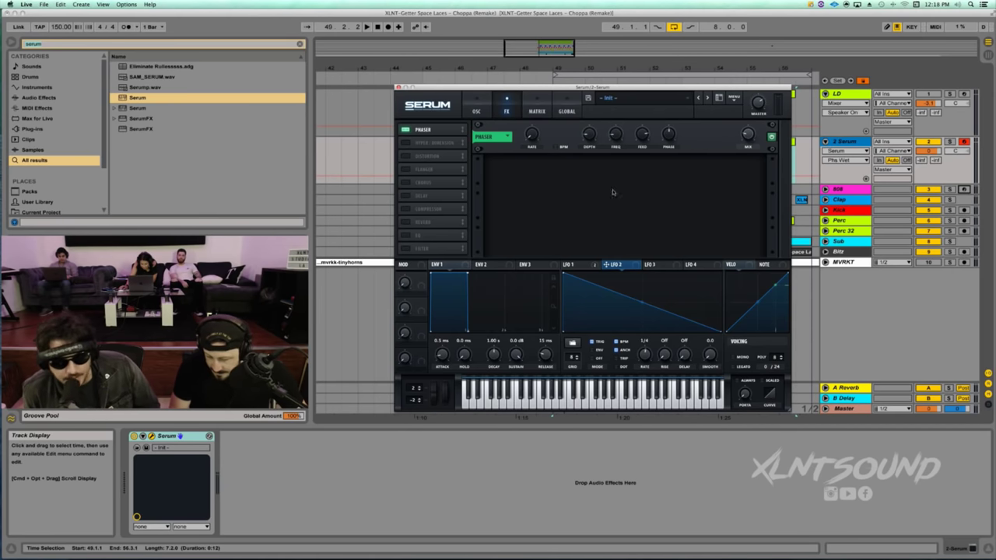
# - Add a Compressor in multiband mode with raised gain and place it directly after the Phaser in the effects chain
pyautogui.click(421, 208)
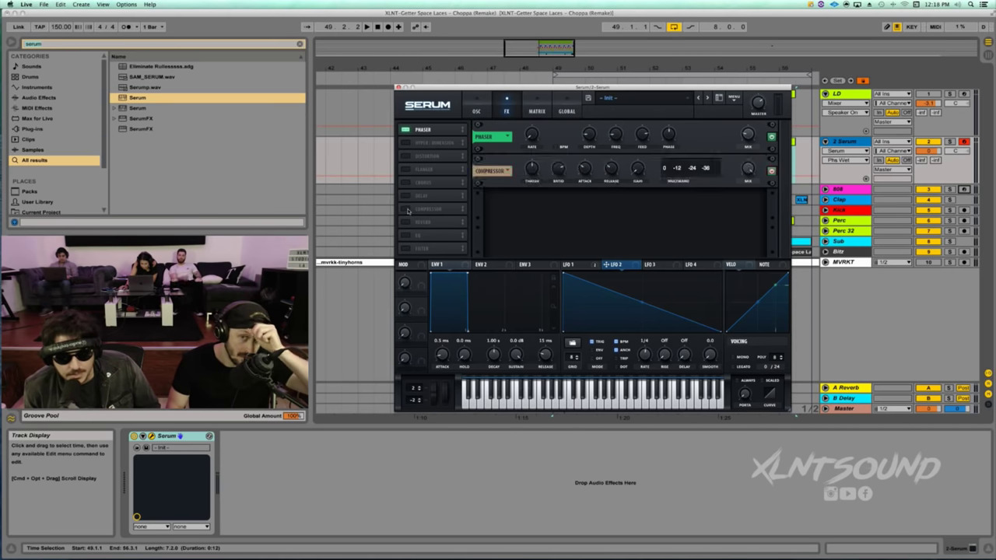
pyautogui.click(665, 181)
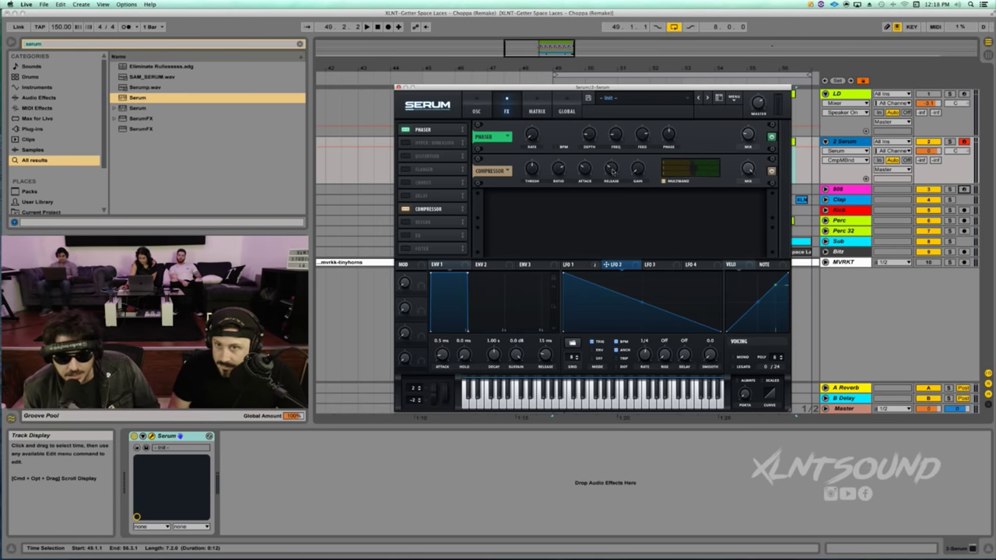
pyautogui.moveTo(638, 172); pyautogui.dragTo(637, 149)
pyautogui.press('space')
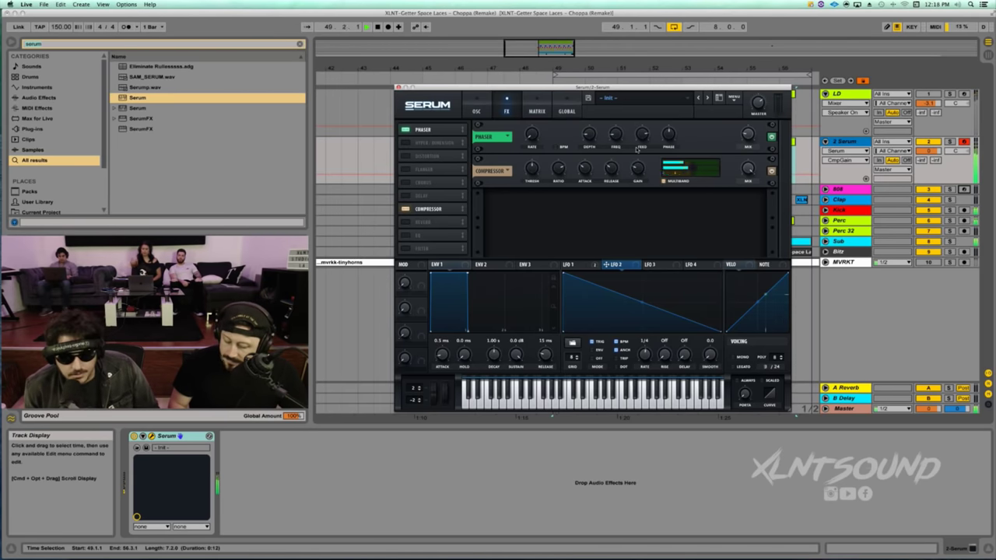
pyautogui.moveTo(436, 212); pyautogui.dragTo(424, 143)
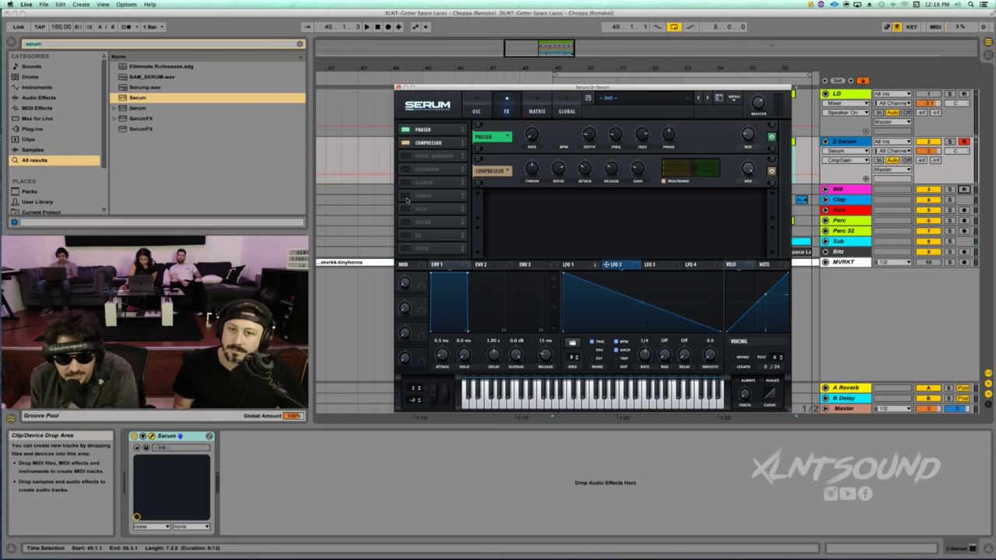
# - Enable the Filter effect and set its type to the Cmb - flange filter
pyautogui.click(406, 248)
pyautogui.click(526, 208)
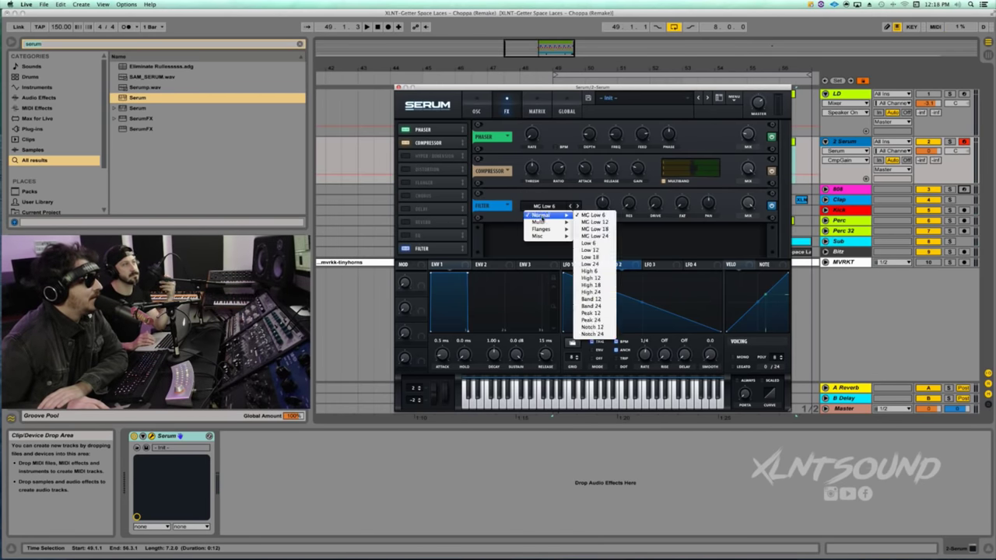
pyautogui.moveTo(543, 222)
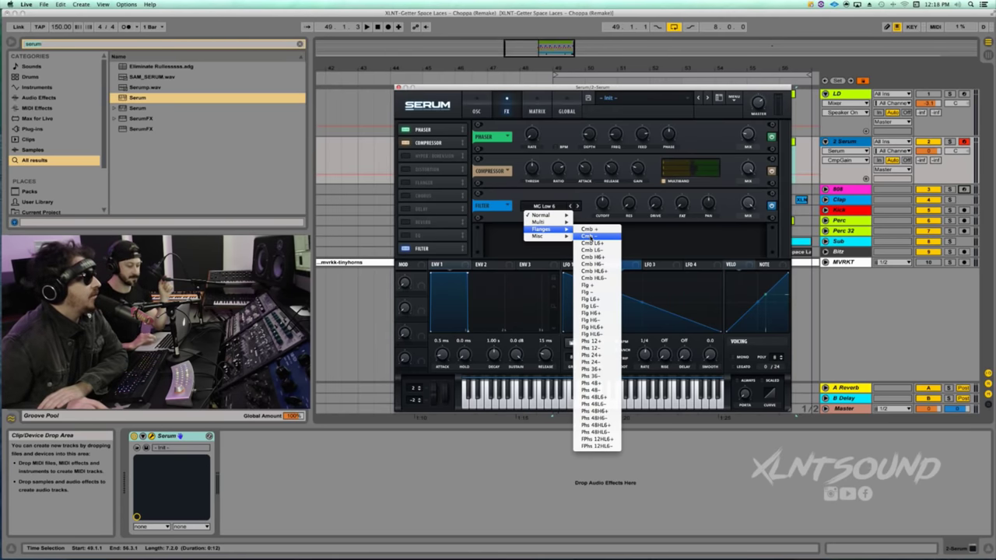
pyautogui.click(589, 236)
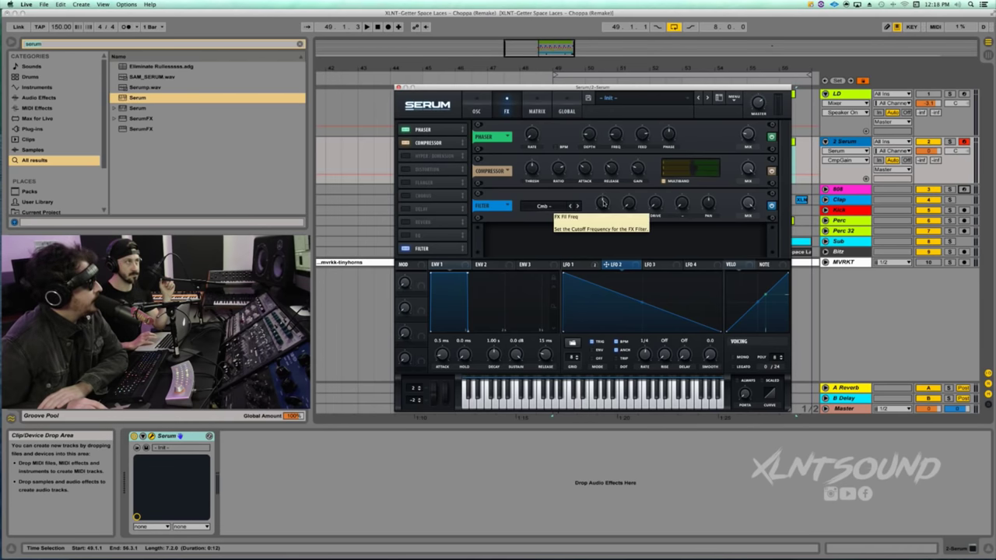
# - Lower the effects filter's cutoff to about 42 Hz and raise its resonance
pyautogui.moveTo(602, 203); pyautogui.dragTo(600, 208)
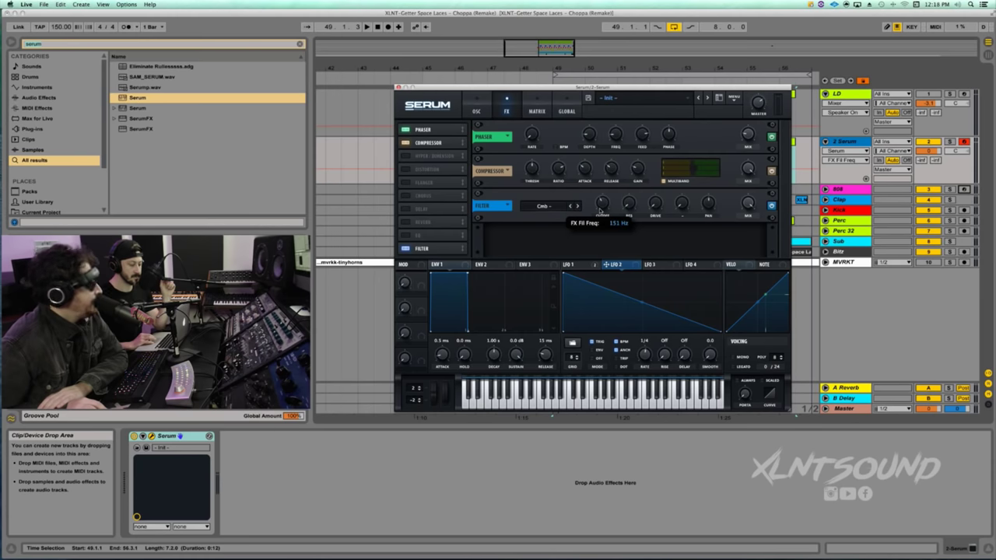
pyautogui.moveTo(601, 213)
pyautogui.mouseDown()
pyautogui.moveTo(597, 225)
pyautogui.moveTo(604, 210)
pyautogui.mouseUp()
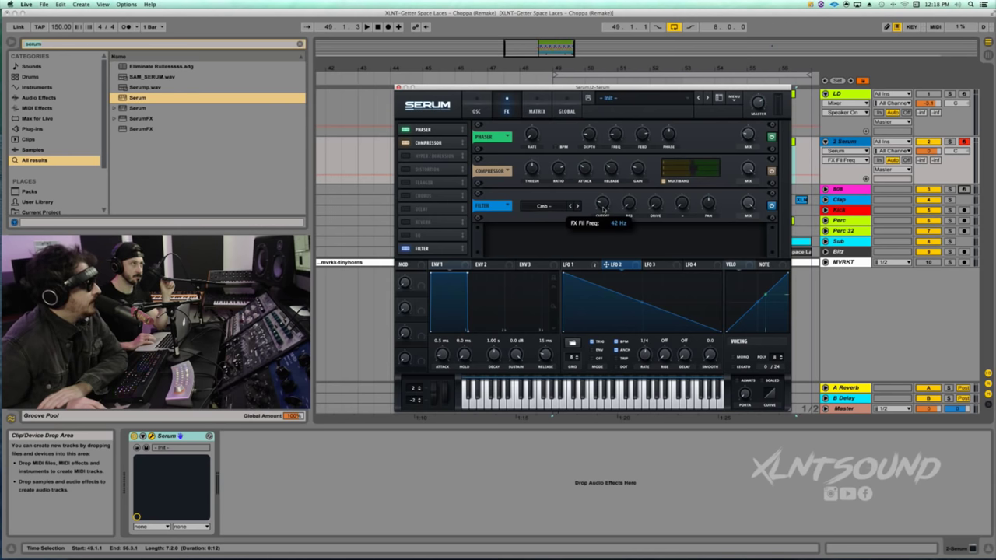
pyautogui.moveTo(603, 208); pyautogui.dragTo(631, 184)
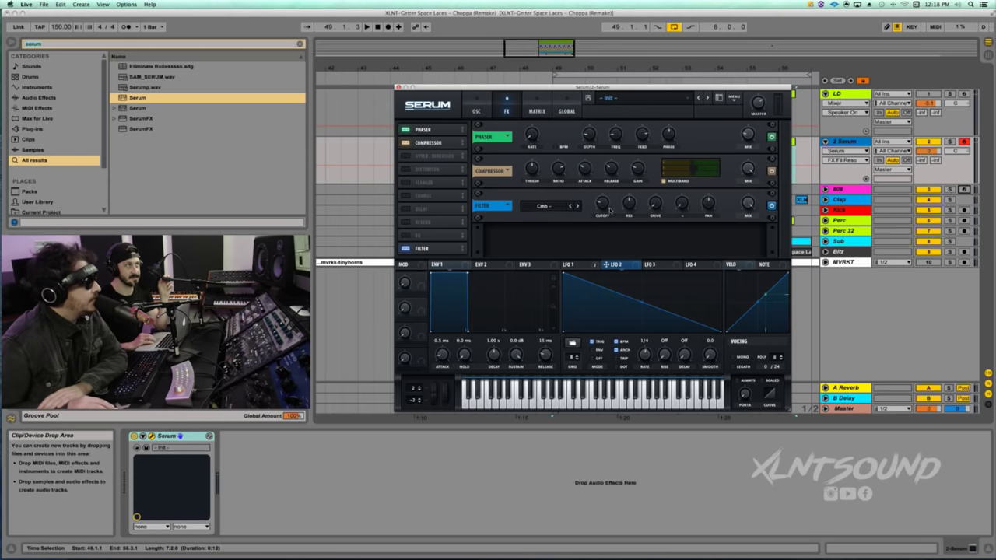
# - Reduce the effects filter's wet mix to about 53% during playback and place it directly after the Compressor in the chain
pyautogui.click(489, 104)
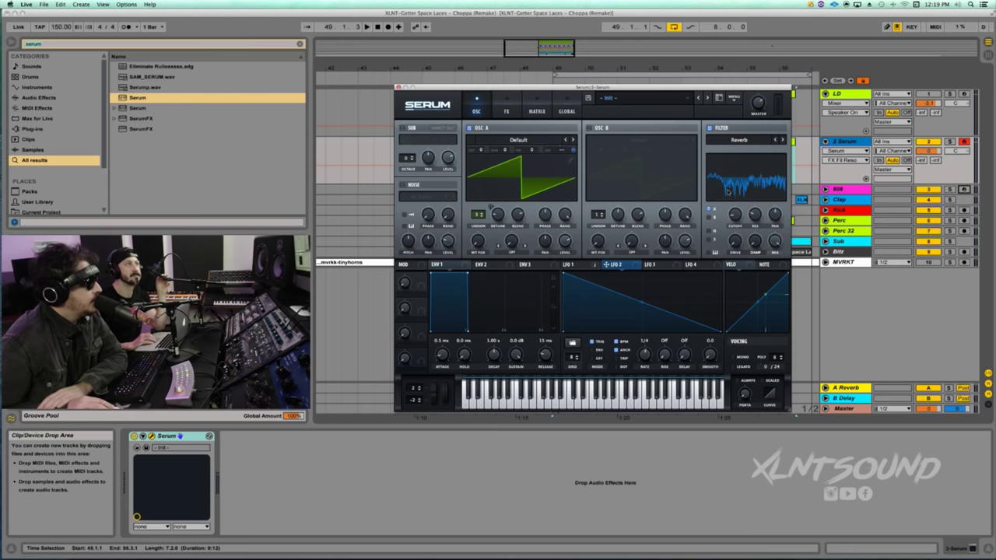
pyautogui.click(507, 104)
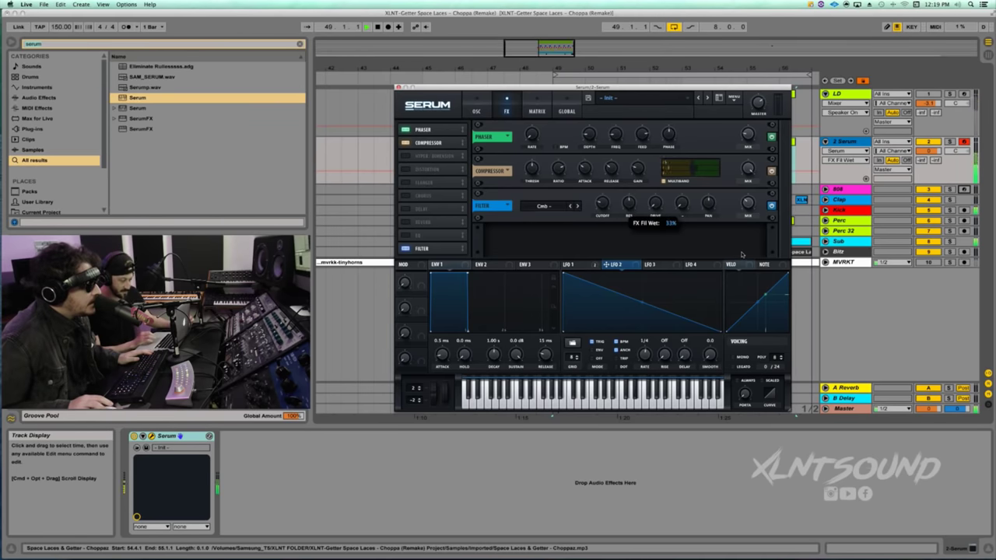
pyautogui.press('space')
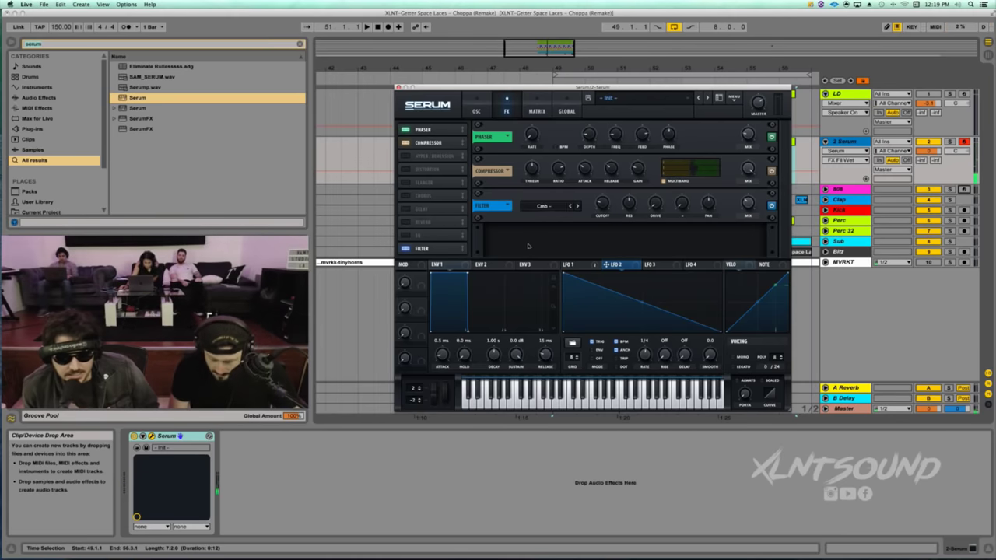
pyautogui.moveTo(424, 248); pyautogui.dragTo(432, 158)
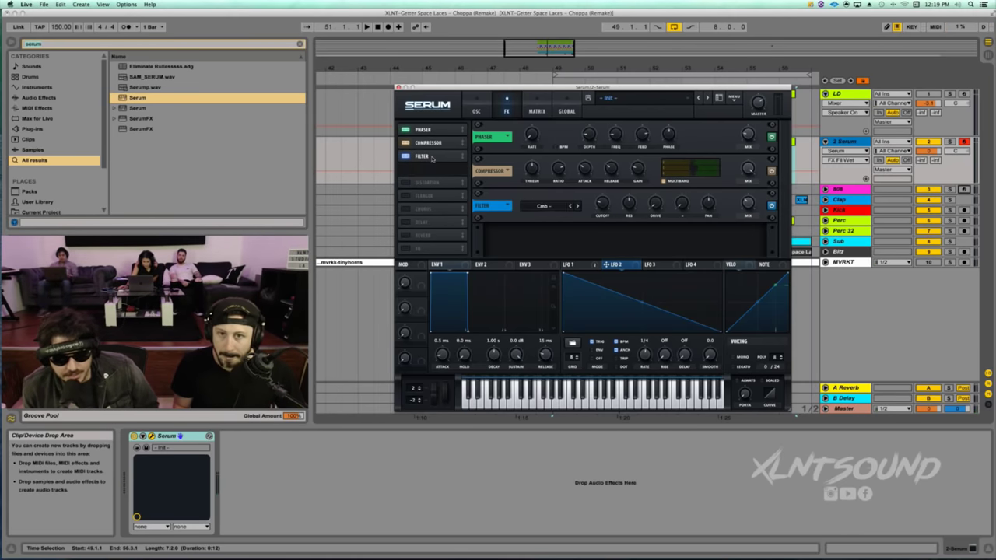
# - Enable the Reverb effect in Hall mode and set its decay to about 7.8 s
pyautogui.click(405, 238)
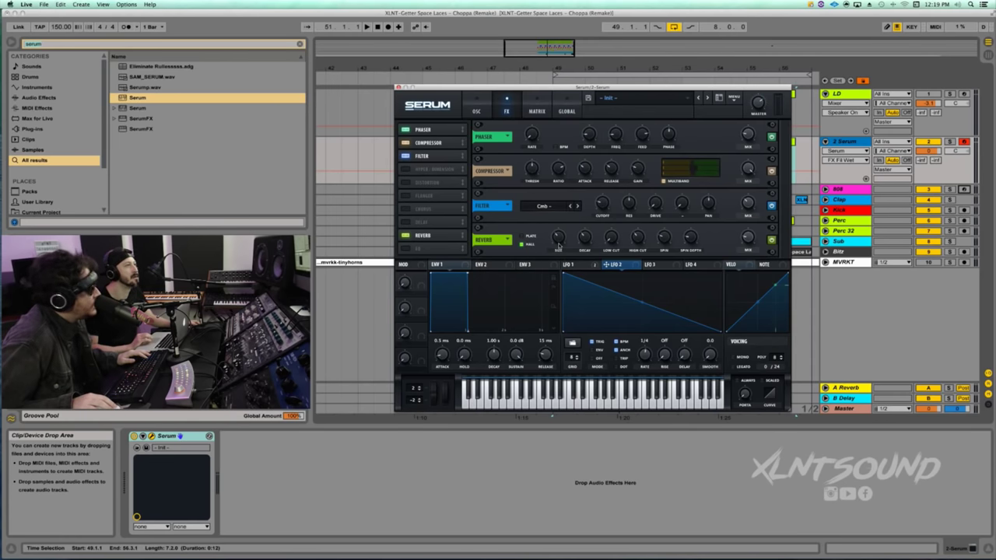
pyautogui.moveTo(579, 241); pyautogui.dragTo(577, 218)
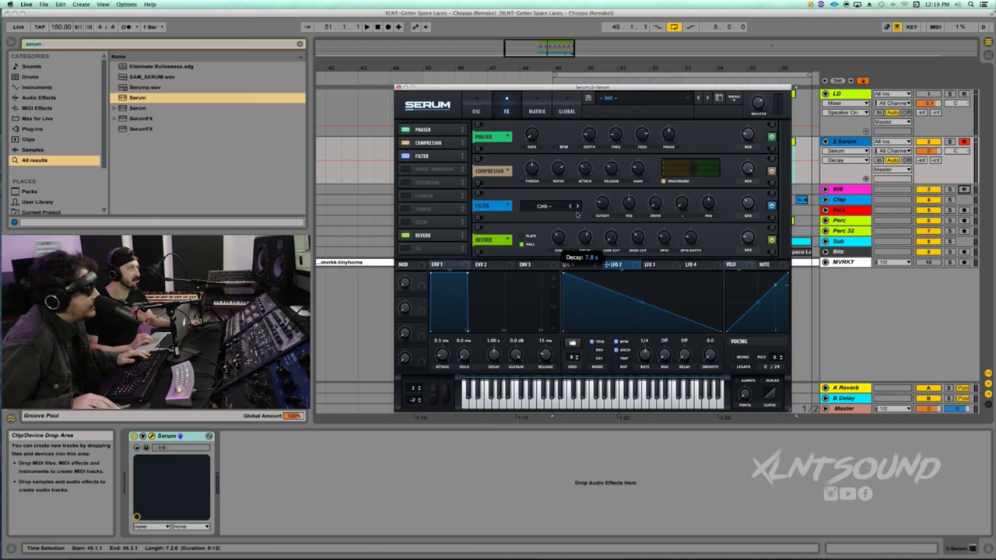
pyautogui.moveTo(588, 241); pyautogui.dragTo(588, 233)
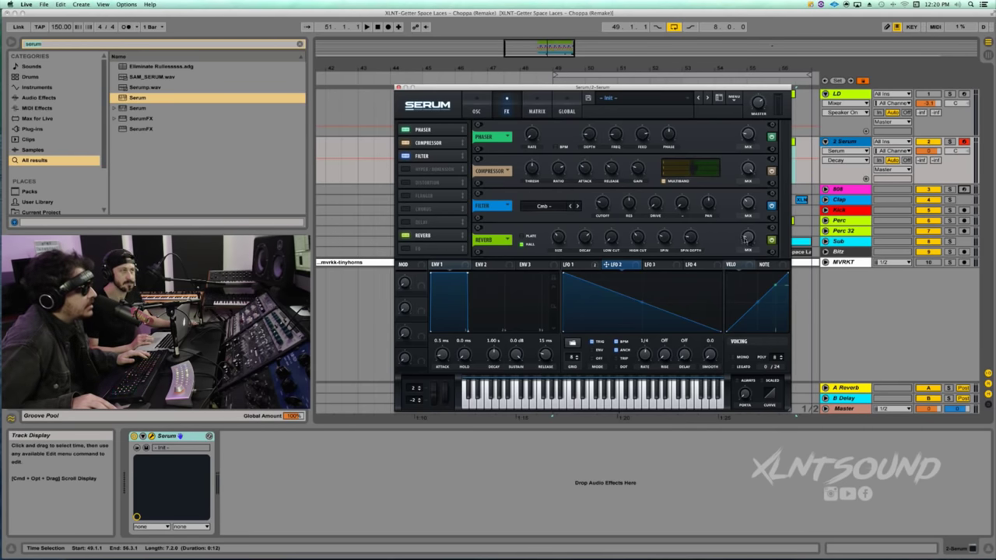
# - Try modulating the Reverb's mix and decay with LFO 2
pyautogui.click(747, 237)
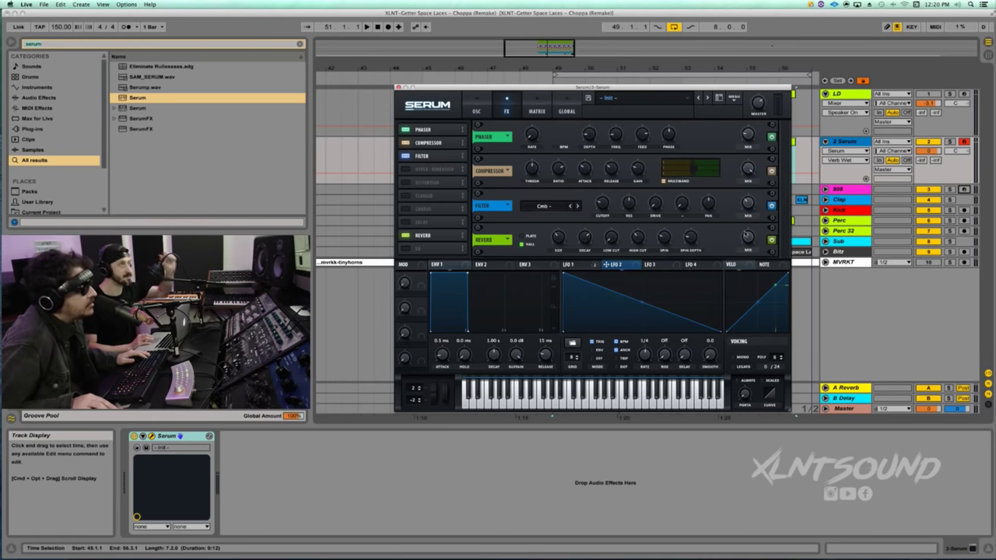
pyautogui.click(747, 235)
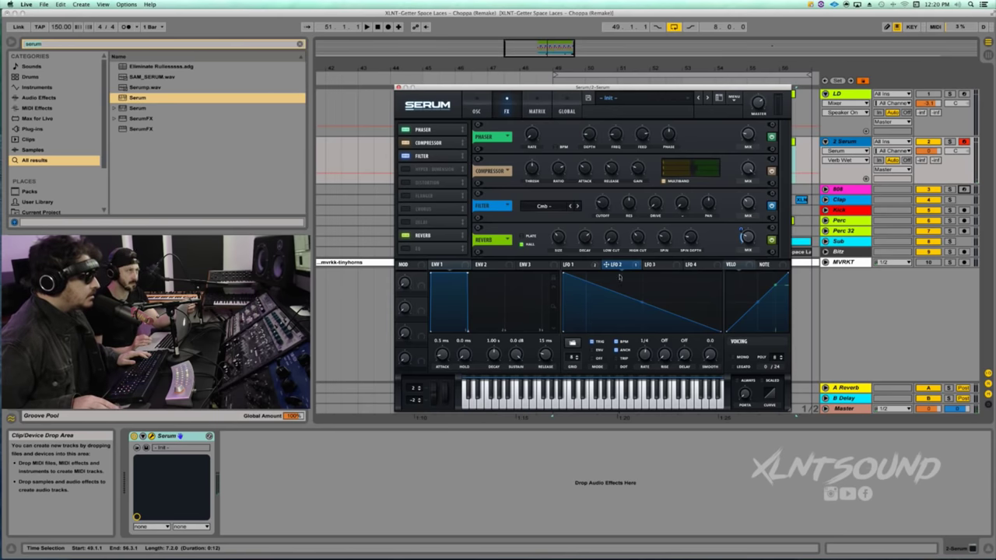
pyautogui.moveTo(606, 264); pyautogui.dragTo(584, 237)
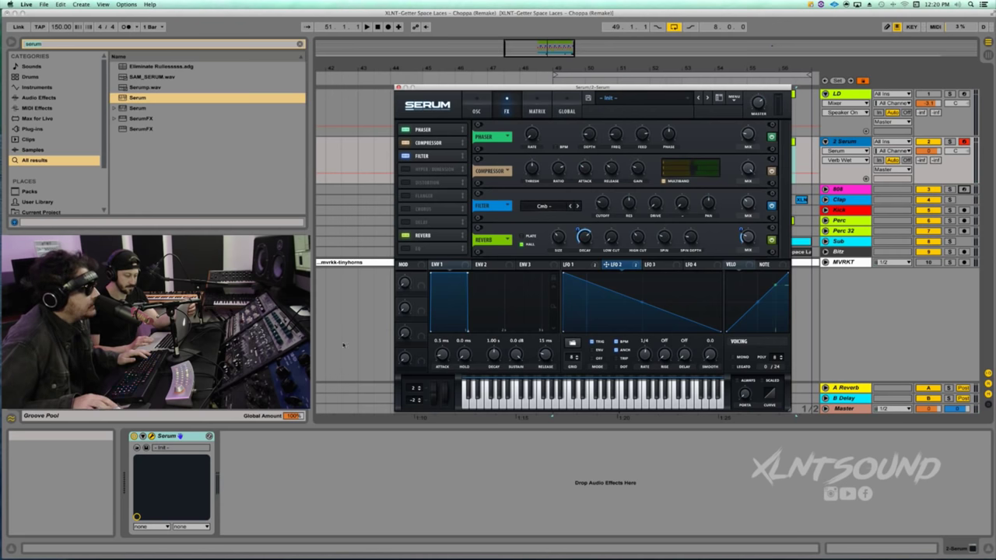
# - Assign Macro 1 to the Reverb mix, turn it up to 100%, and rename the macro VERB
pyautogui.moveTo(421, 278); pyautogui.dragTo(747, 237)
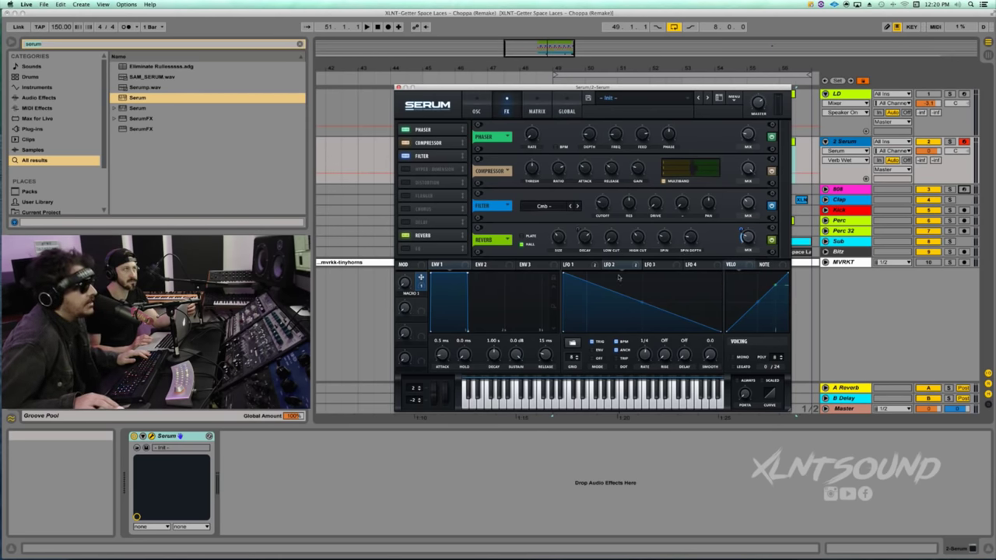
pyautogui.click(405, 283)
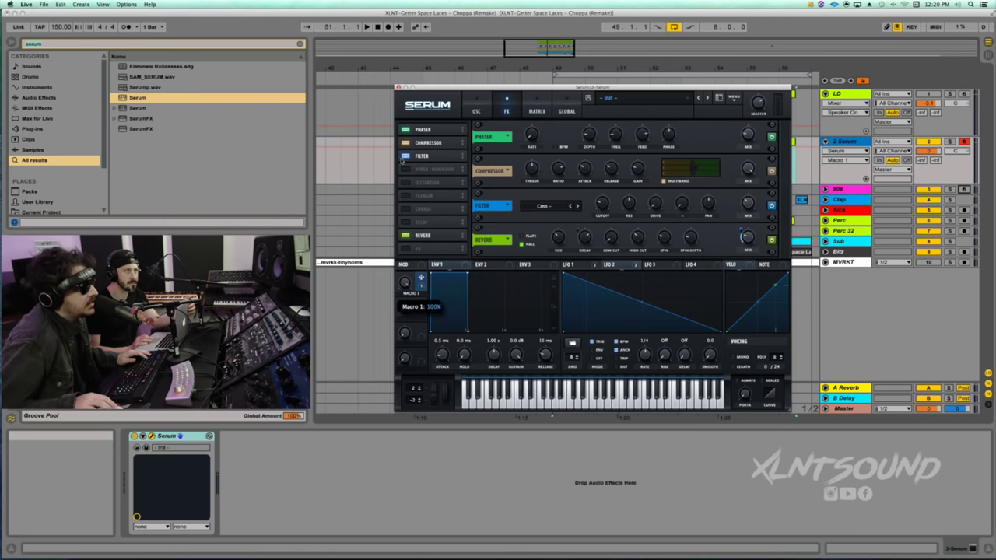
pyautogui.doubleClick(411, 294)
pyautogui.write('VERB')
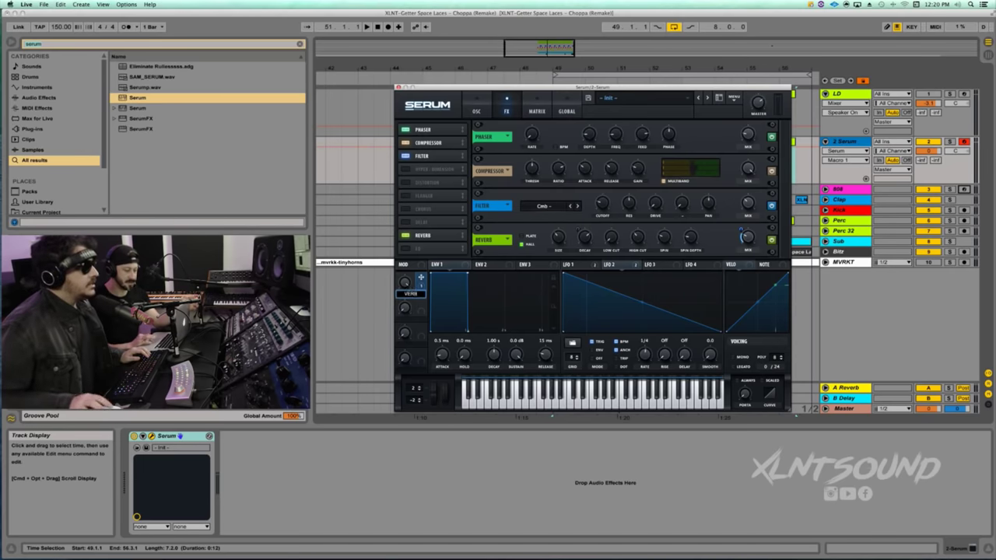
pyautogui.press('Return')
pyautogui.press('space')
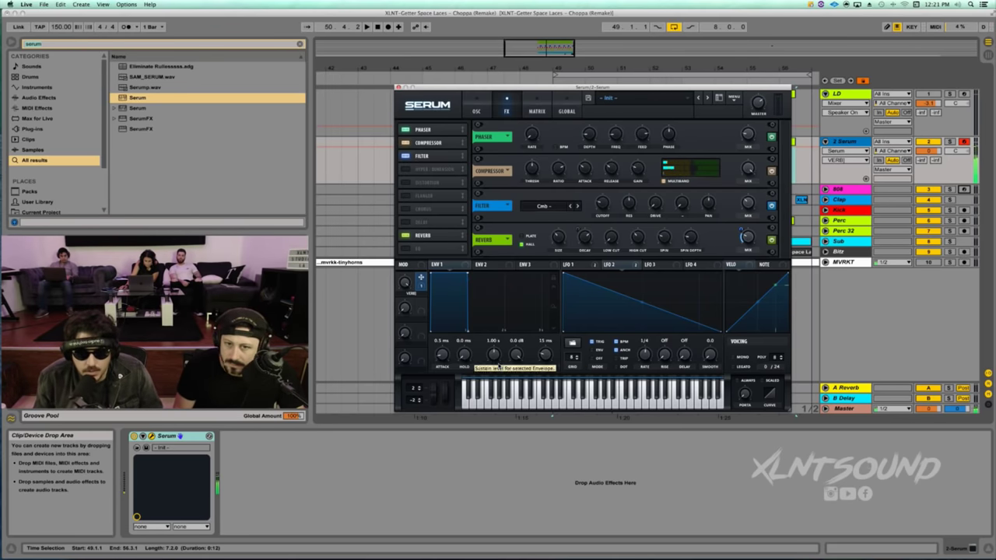
# - Shape Env 1 with 0.0 ms attack, about 522 ms decay, -∞ dB sustain and 0.0 ms release
pyautogui.moveTo(545, 355); pyautogui.dragTo(537, 403)
pyautogui.moveTo(515, 356); pyautogui.dragTo(500, 439)
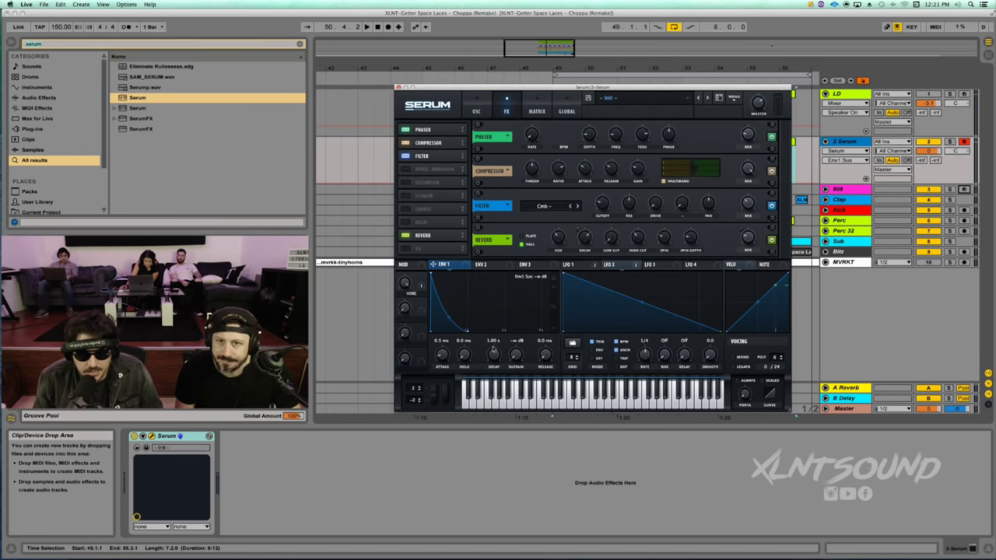
pyautogui.moveTo(493, 354)
pyautogui.mouseDown()
pyautogui.moveTo(493, 369)
pyautogui.moveTo(493, 351)
pyautogui.mouseUp()
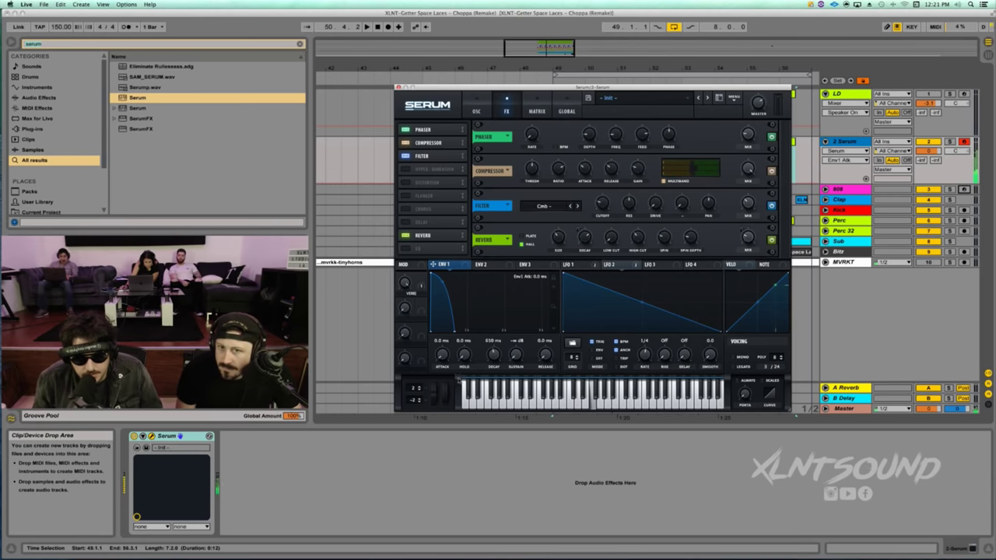
pyautogui.moveTo(447, 356); pyautogui.dragTo(446, 361)
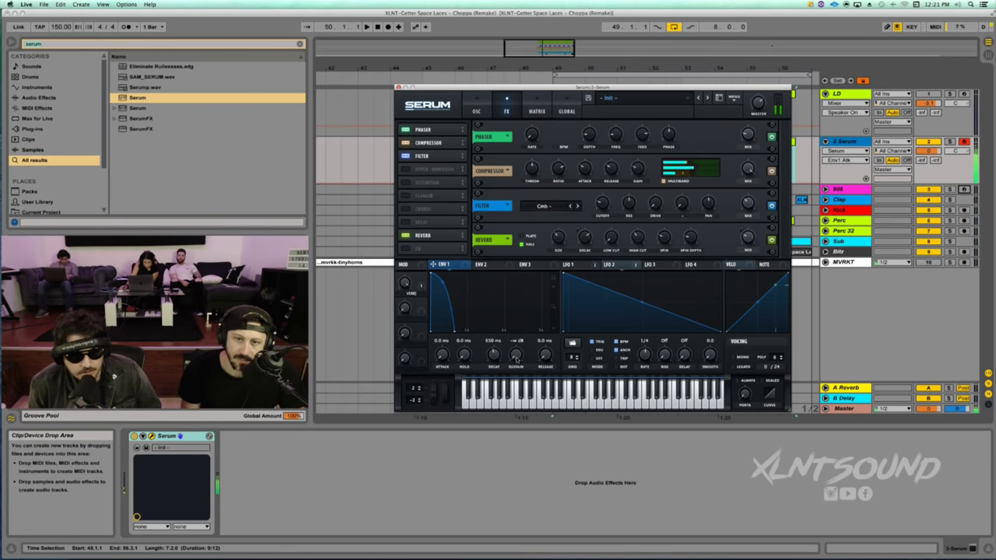
pyautogui.moveTo(494, 352); pyautogui.dragTo(497, 358)
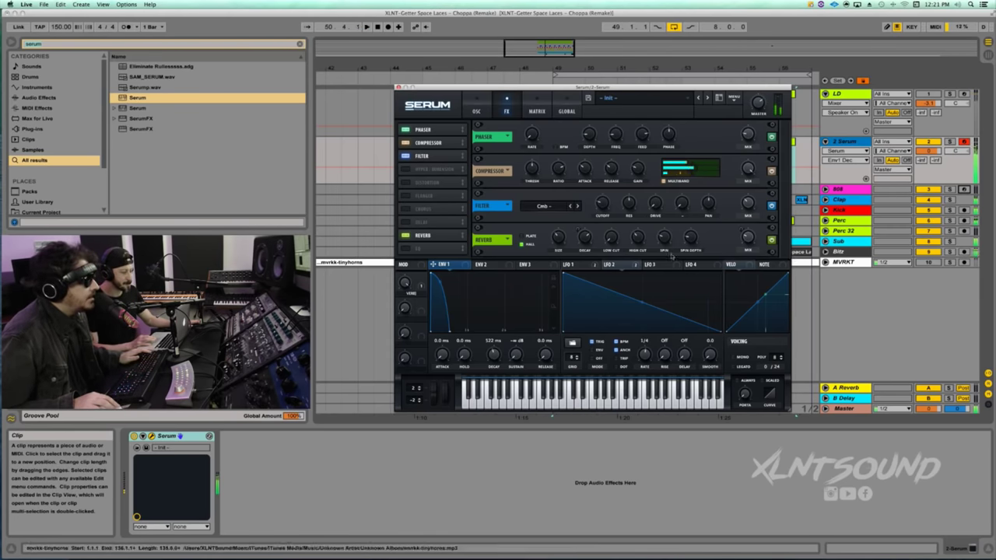
# - Move the Reverb directly after the Filter in the effects chain
pyautogui.moveTo(422, 235); pyautogui.dragTo(424, 172)
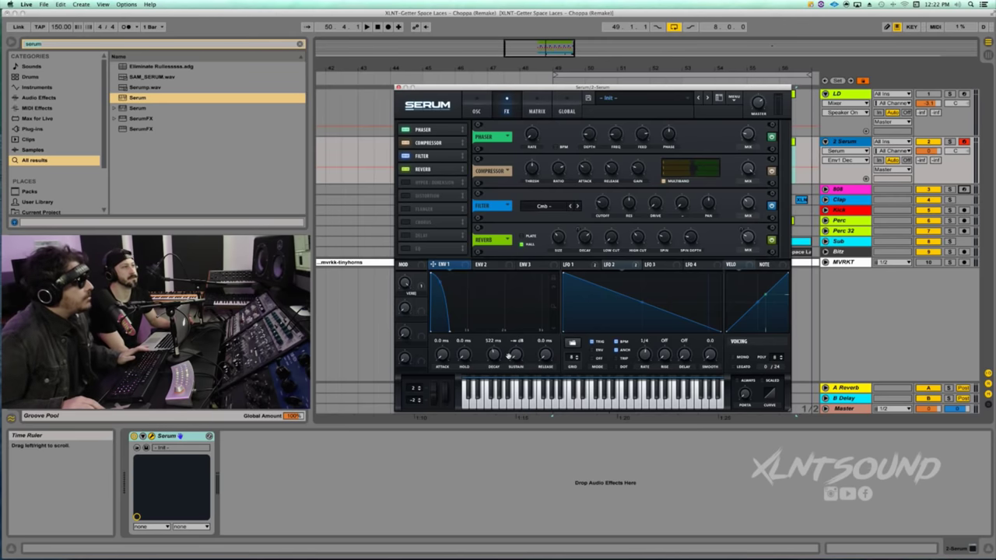
# - Try Env 1 with sustain at 0.0 dB and return it to -∞ dB, keeping the release at 0.0 ms
pyautogui.moveTo(507, 359); pyautogui.dragTo(511, 258)
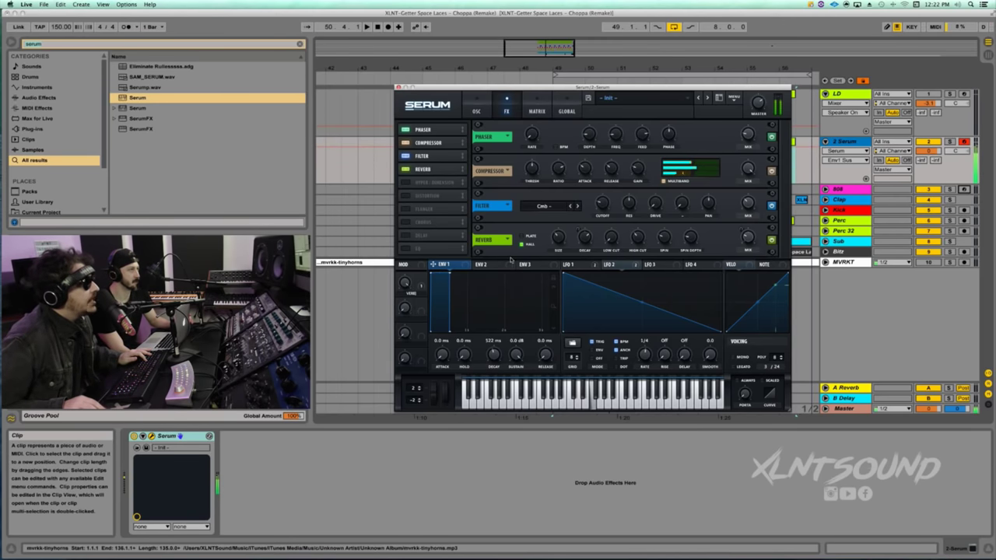
pyautogui.moveTo(511, 259); pyautogui.dragTo(507, 354)
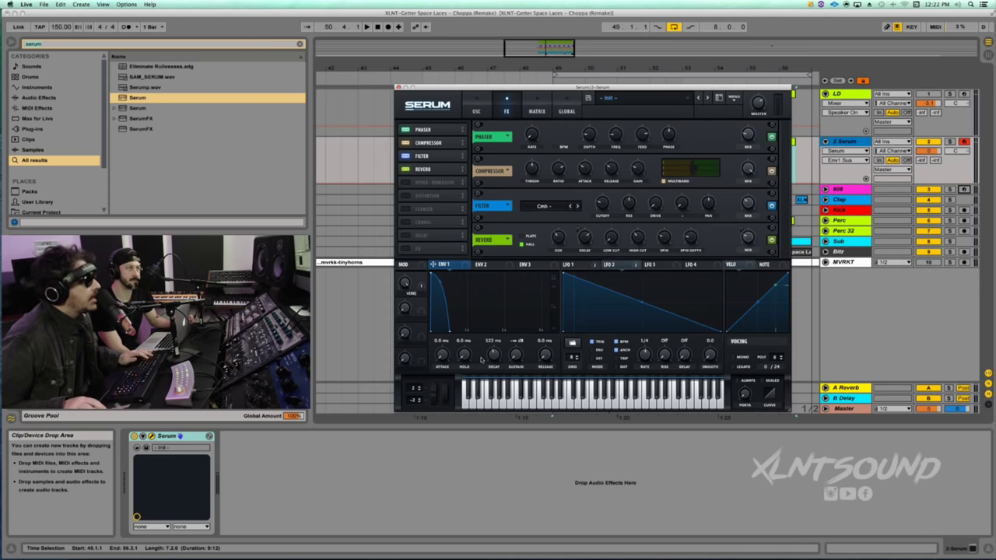
pyautogui.moveTo(548, 357); pyautogui.dragTo(539, 376)
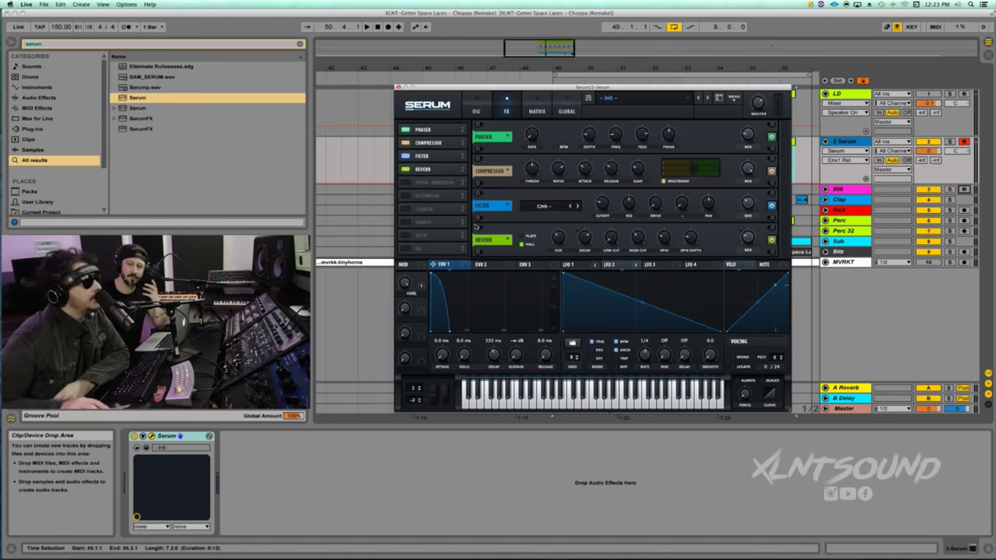
# - Shape LFO 3 into a steep exponential decay and assign it to OSC A's level, with that level first lowered to 0%
pyautogui.click(477, 111)
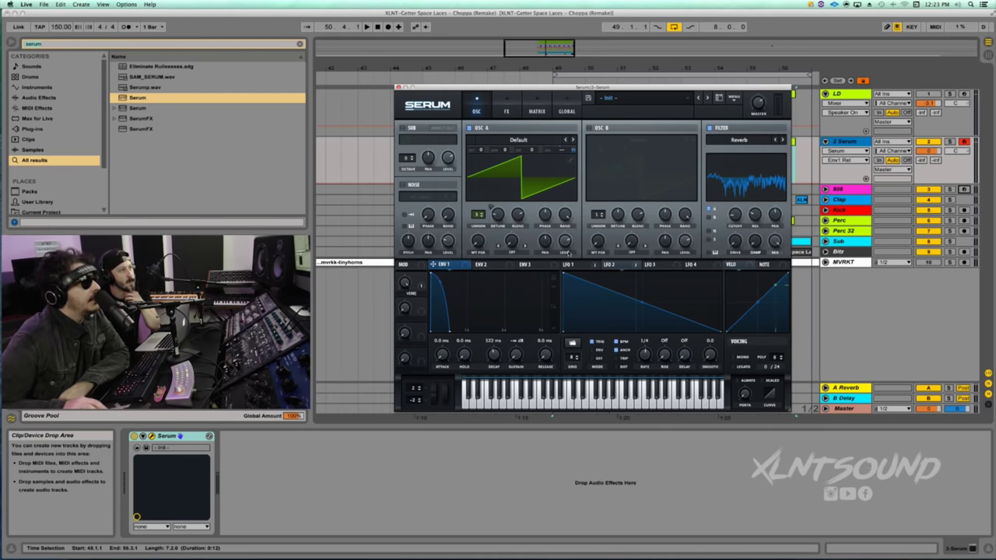
pyautogui.click(652, 268)
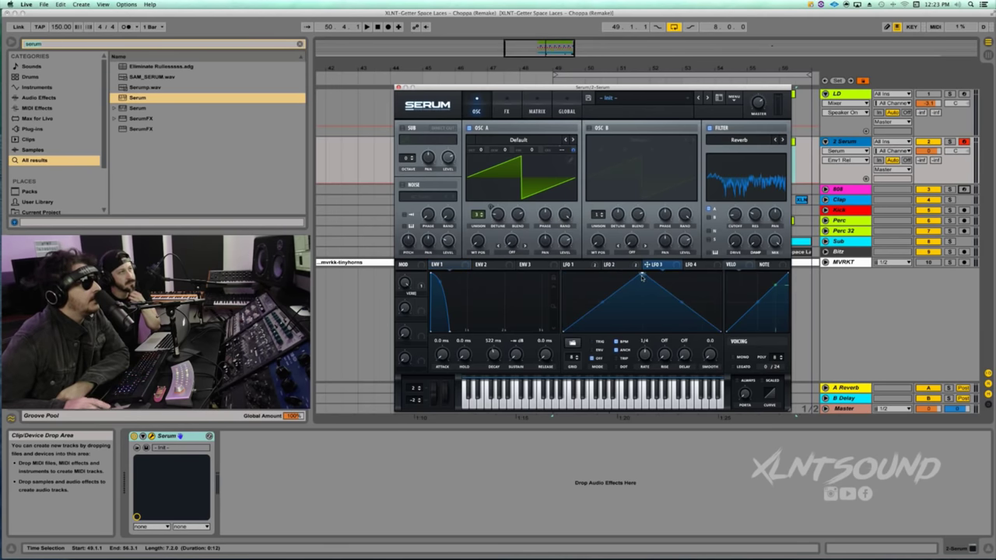
pyautogui.moveTo(642, 277); pyautogui.dragTo(562, 273)
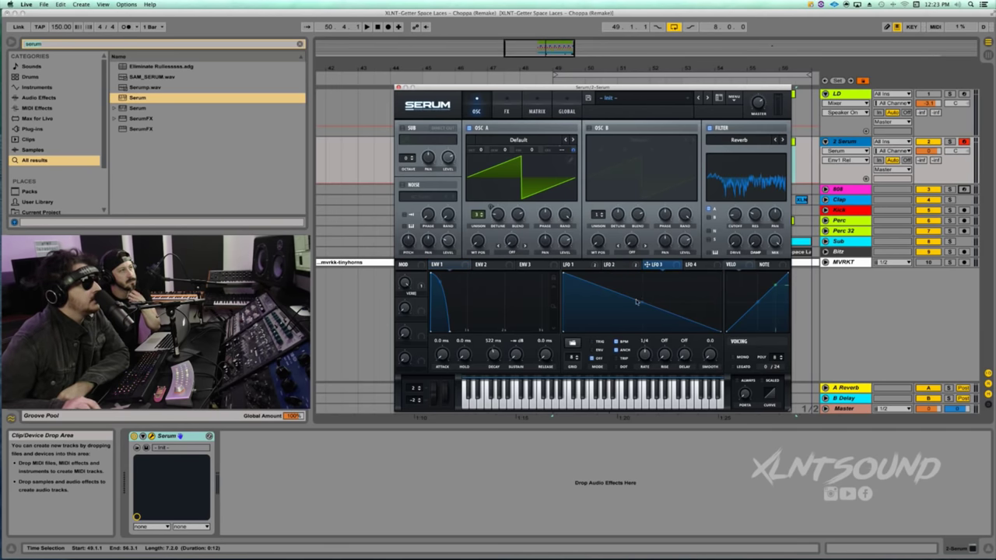
pyautogui.moveTo(637, 302); pyautogui.dragTo(629, 330)
pyautogui.moveTo(565, 242); pyautogui.dragTo(556, 408)
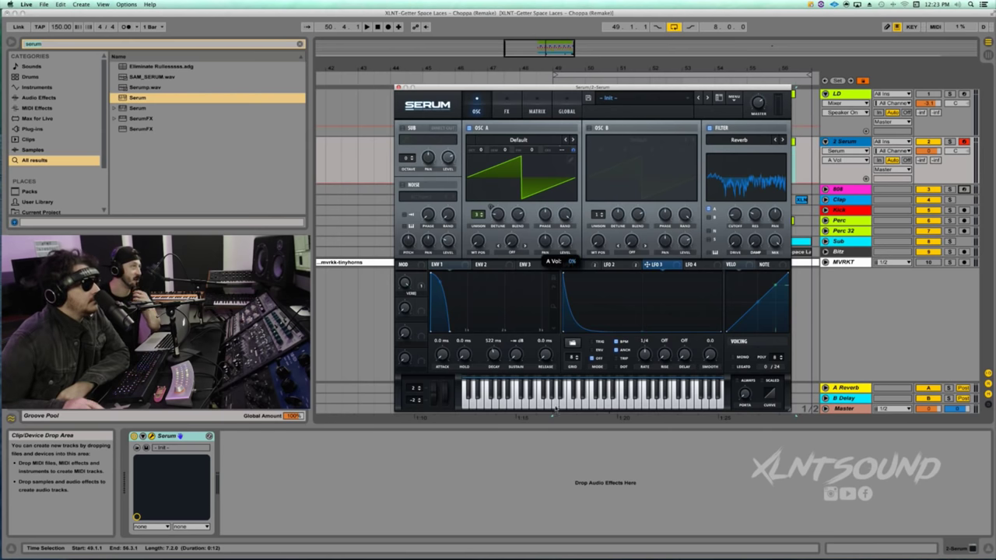
pyautogui.moveTo(663, 266); pyautogui.dragTo(566, 242)
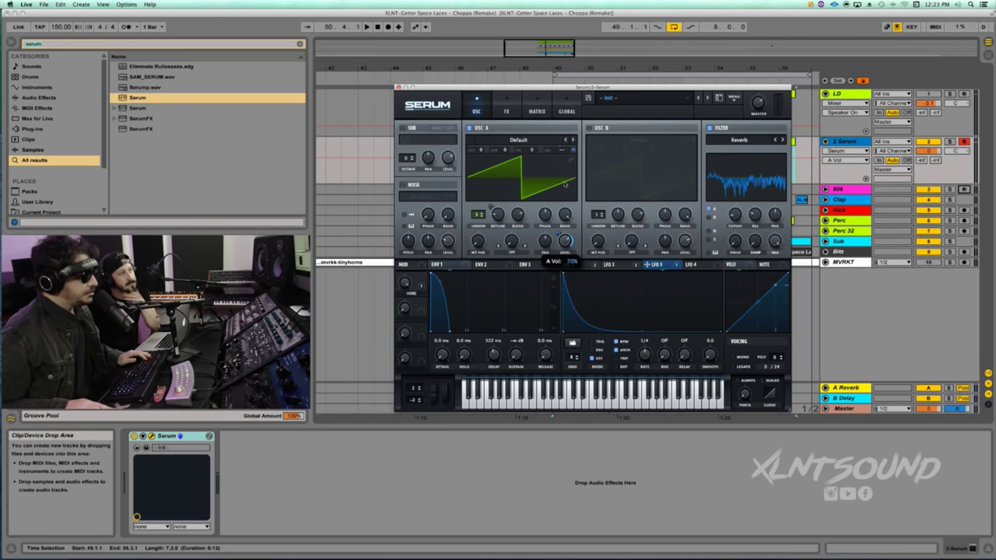
# - Remove all LFO 3 destinations and restore its curve to a centred triangle
pyautogui.click(676, 265)
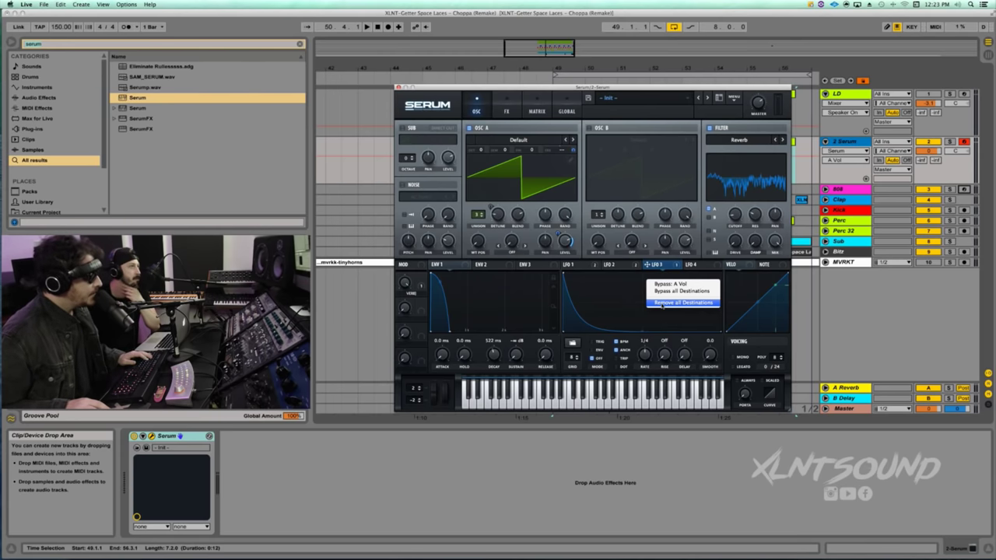
pyautogui.click(661, 303)
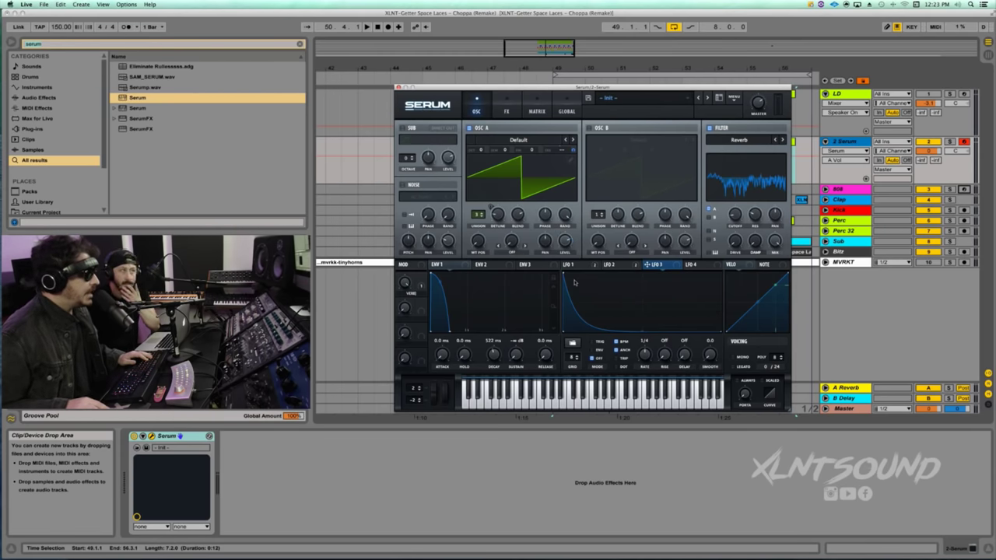
pyautogui.moveTo(564, 274); pyautogui.dragTo(657, 272)
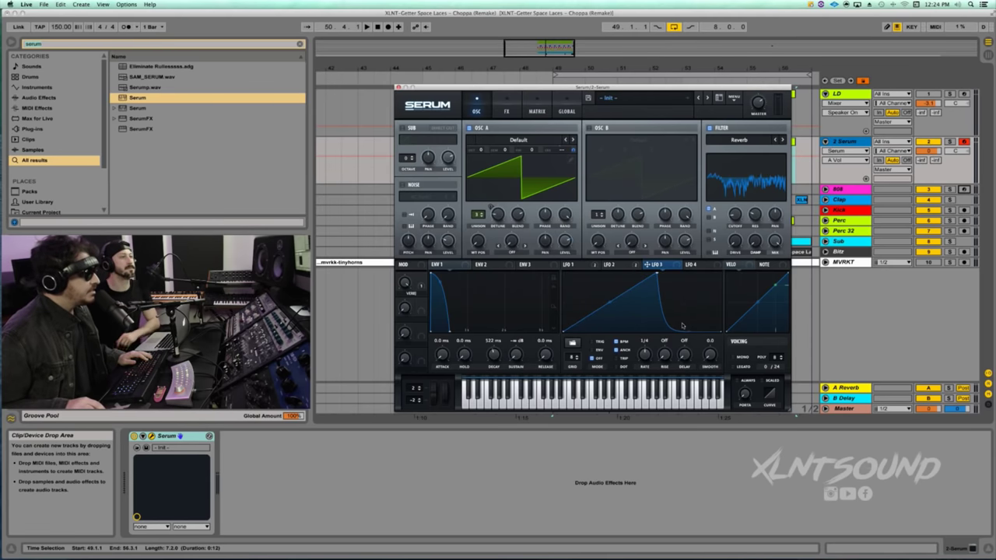
pyautogui.moveTo(688, 331); pyautogui.dragTo(691, 303)
pyautogui.moveTo(657, 274); pyautogui.dragTo(639, 260)
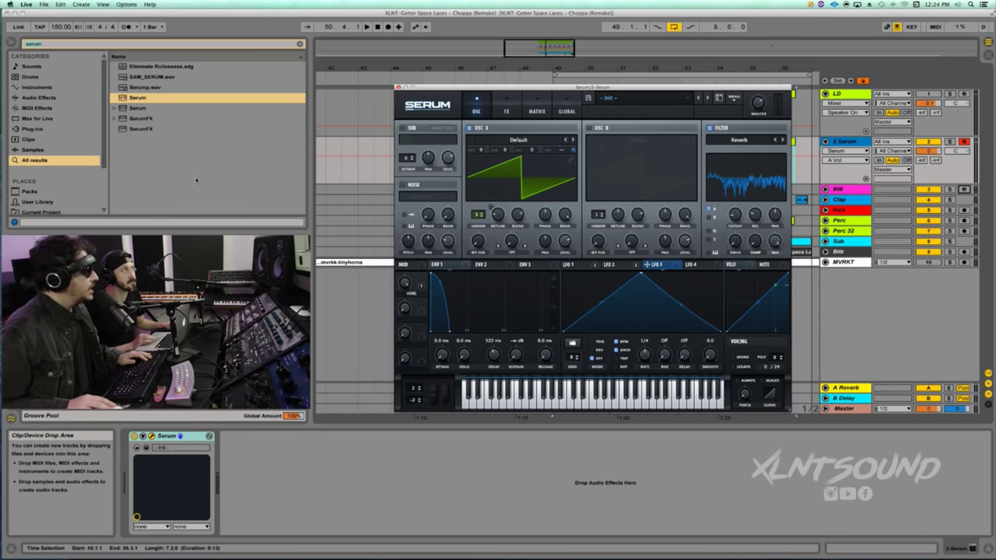
# - Copy the XLNT-Getter Space Lace LD RACK effects rack from the LD track to the 2-Serum track
pyautogui.click(68, 44)
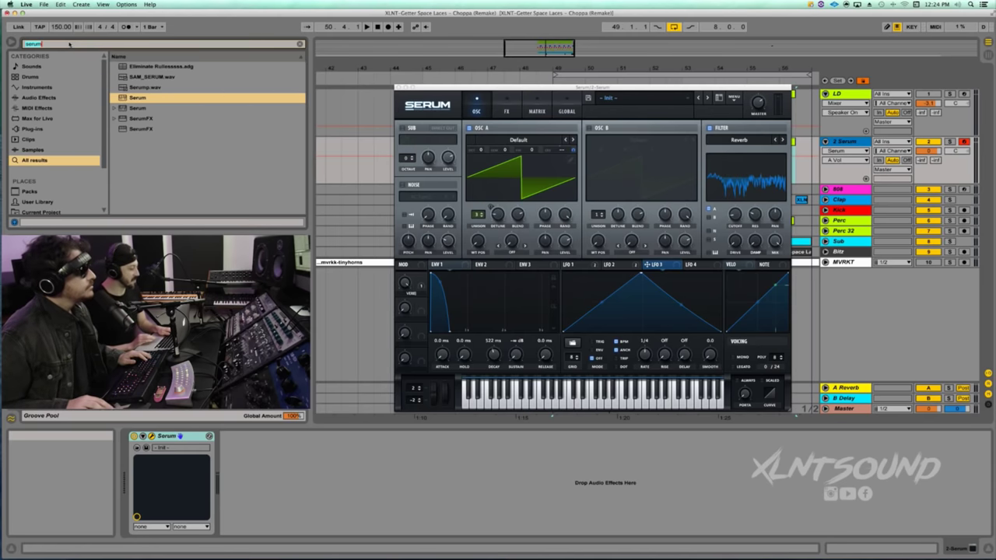
pyautogui.click(358, 109)
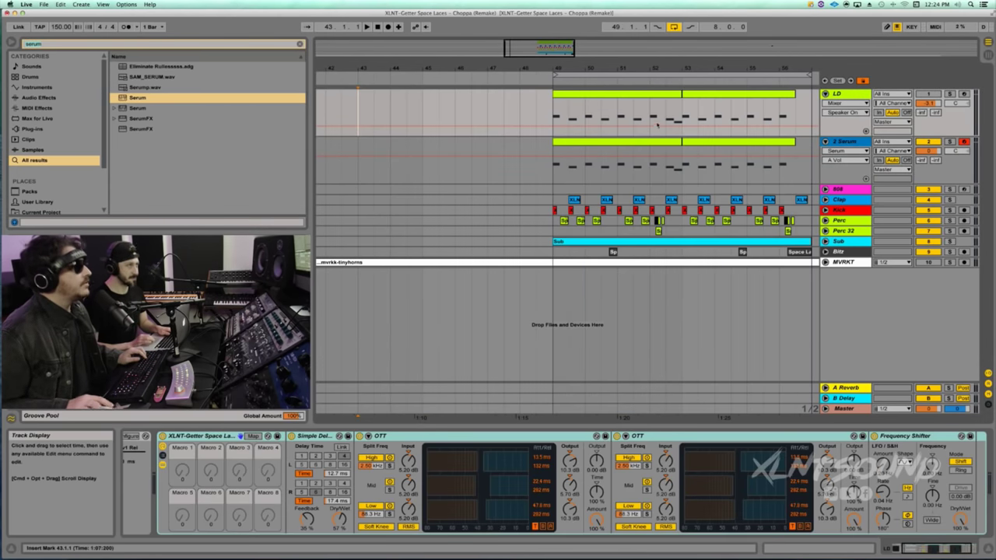
pyautogui.click(611, 97)
pyautogui.click(230, 436)
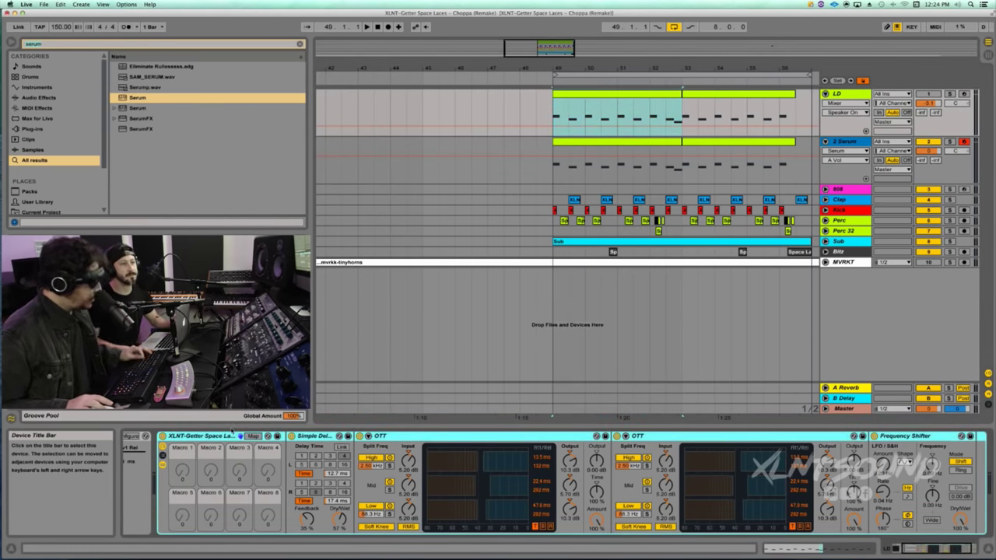
pyautogui.click(547, 162)
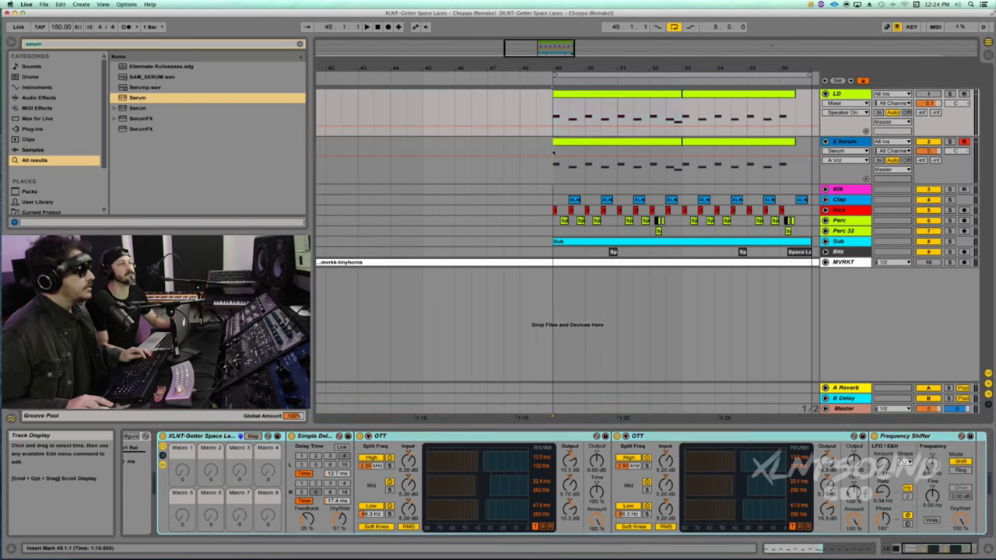
pyautogui.click(327, 483)
pyautogui.click(871, 198)
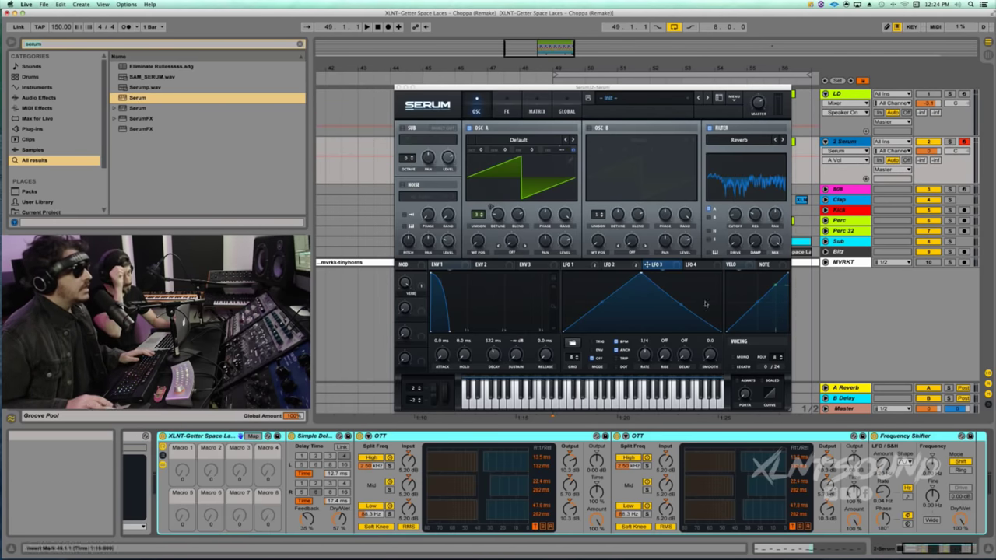
# - Switch off the Simple Delay, both OTT compressors and the Frequency Shifter in the copied rack
pyautogui.click(291, 436)
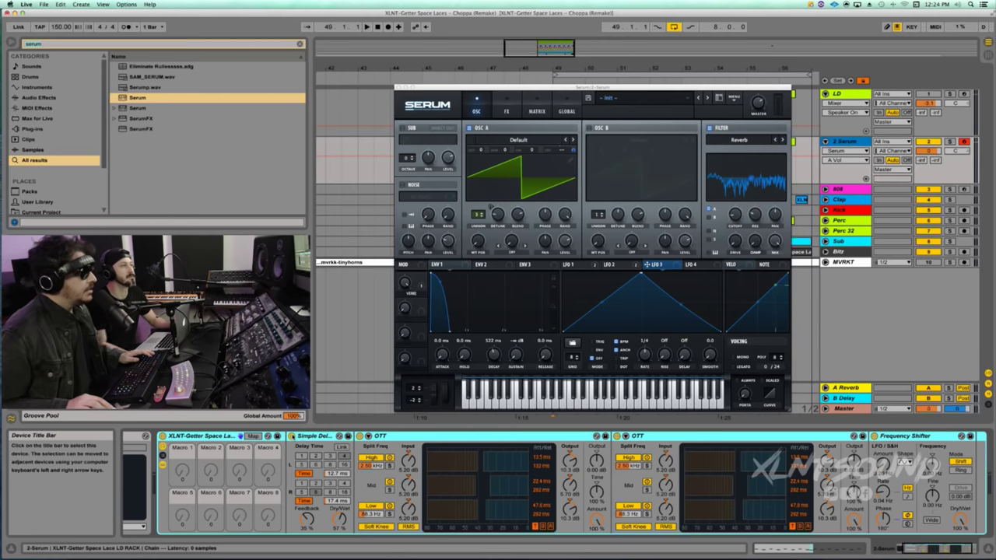
pyautogui.click(359, 435)
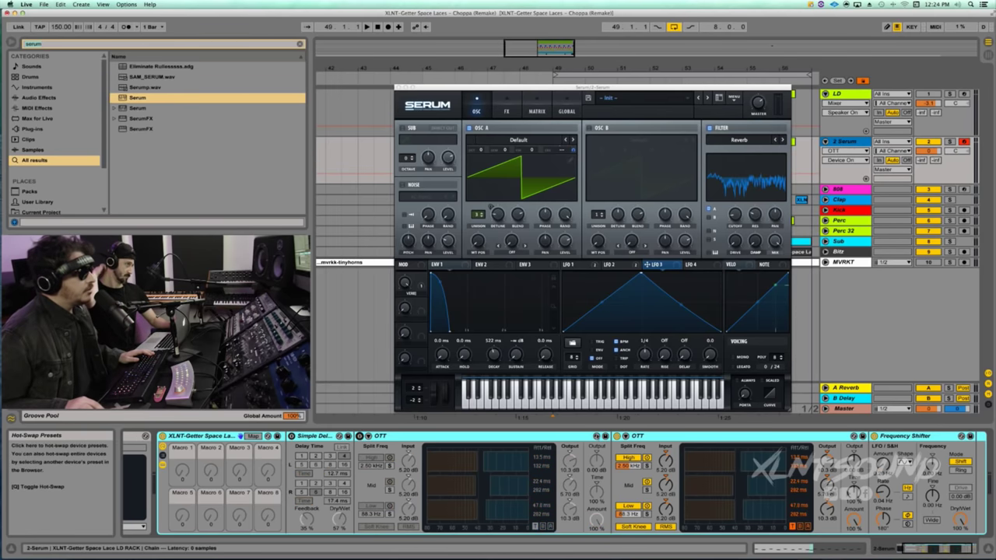
pyautogui.click(616, 436)
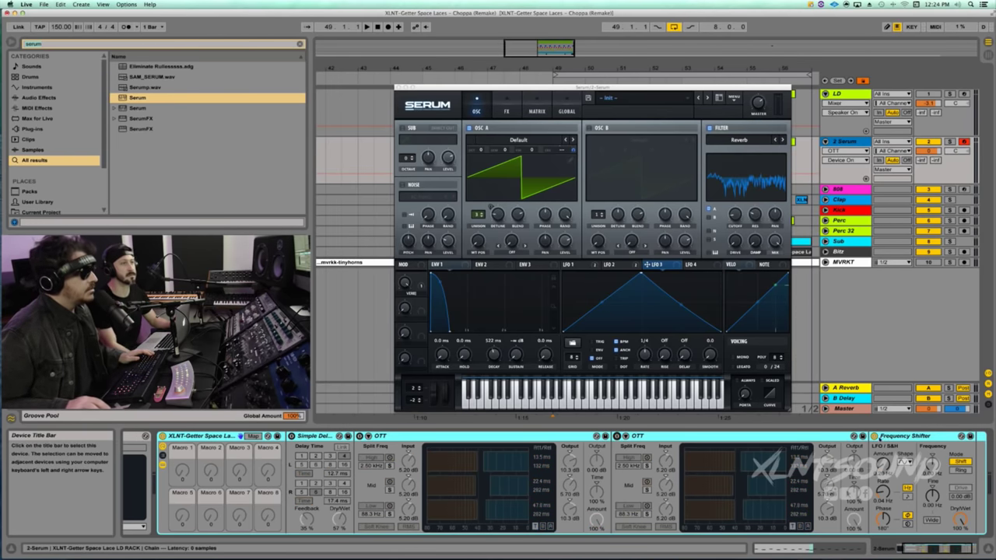
pyautogui.click(875, 435)
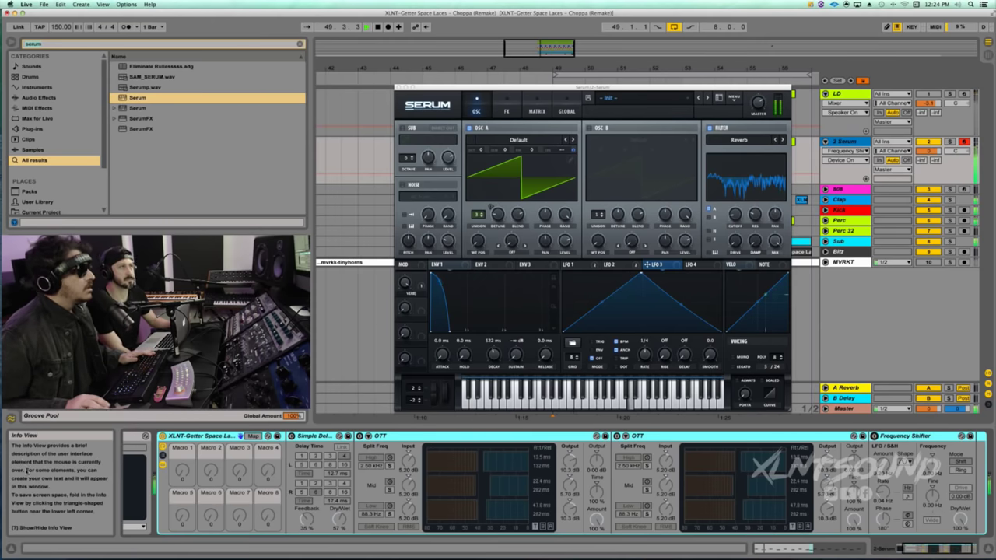
# - Play the loop and switch the first OTT after the Simple Delay back on
pyautogui.press('space')
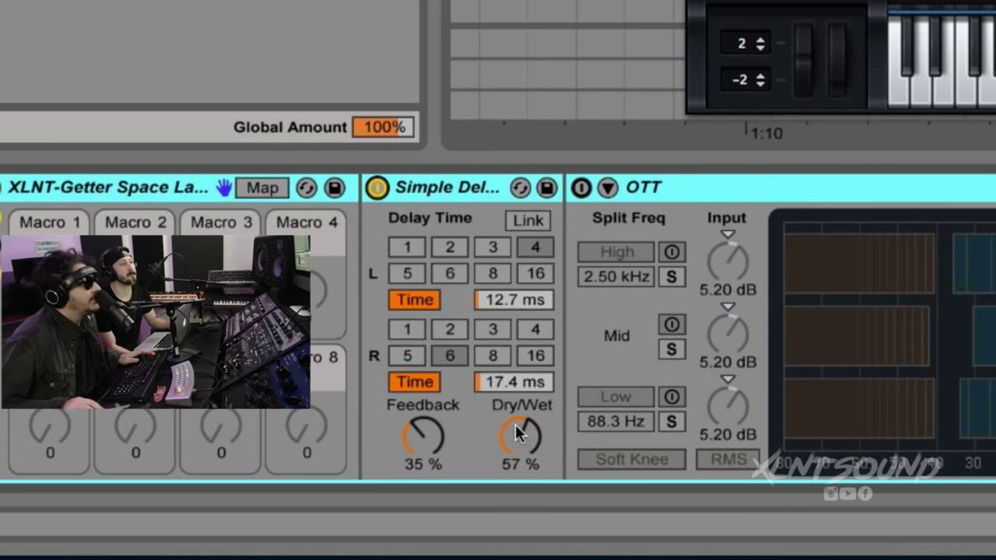
pyautogui.click(581, 188)
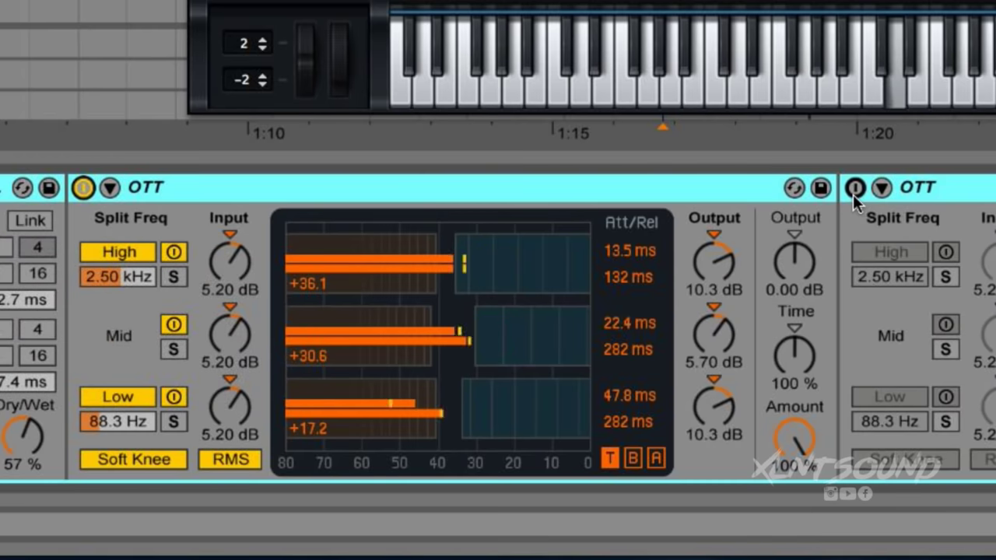
# - Switch the second OTT and the Frequency Shifter in the copied rack back on
pyautogui.click(854, 187)
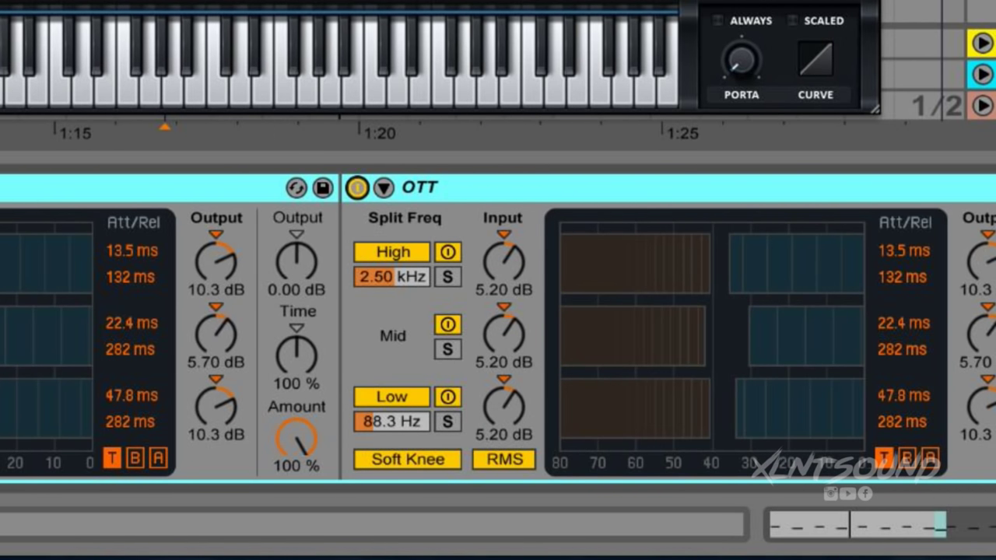
pyautogui.hscroll(3, 498, 327)
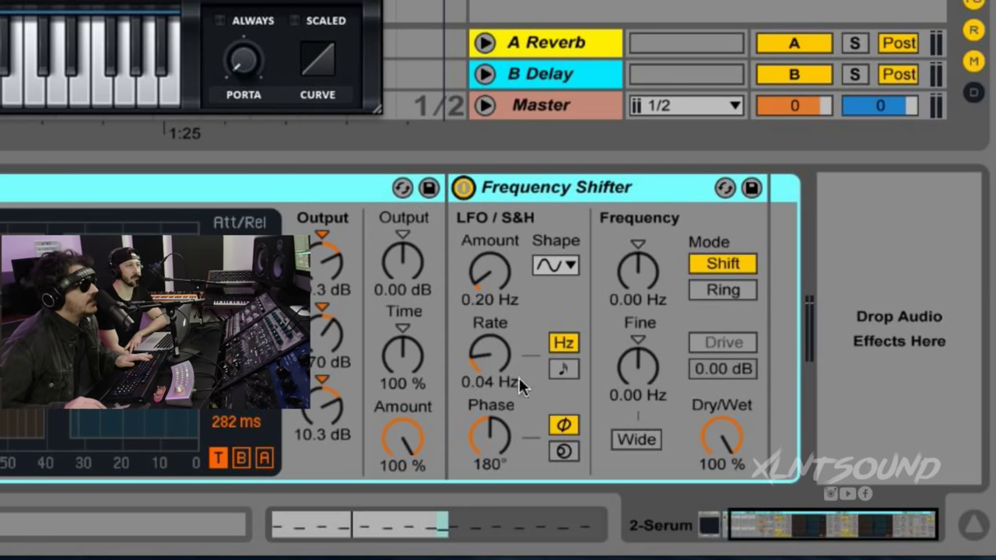
pyautogui.click(463, 188)
pyautogui.click(463, 189)
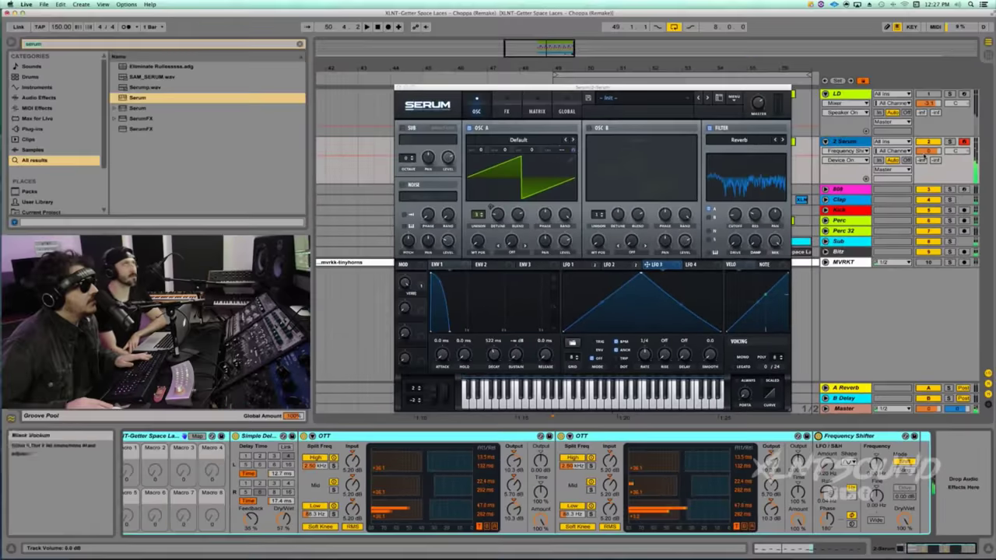
# - Lower the 2-Serum track's volume to about -2.6 dB, check the lead against the loop and close the Serum window
pyautogui.moveTo(923, 155); pyautogui.dragTo(923, 163)
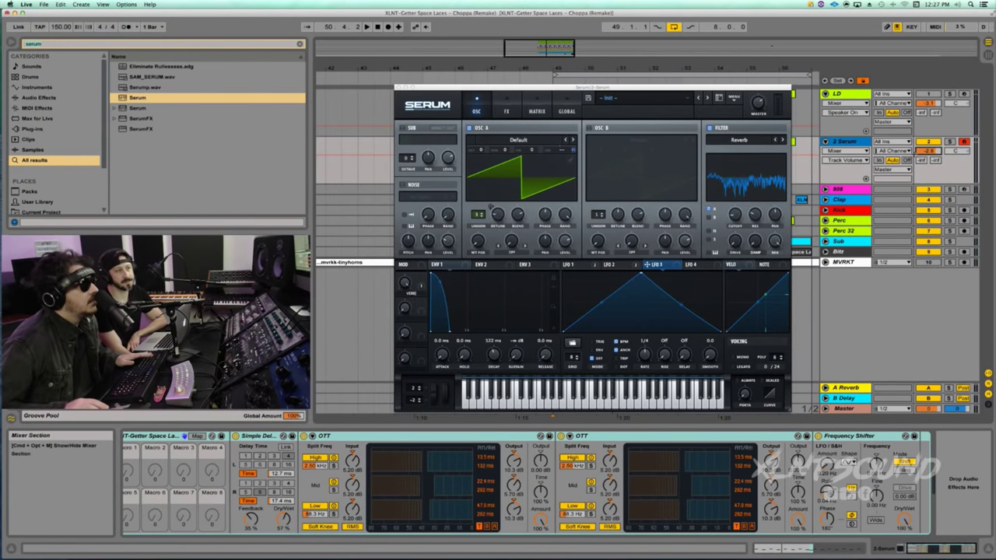
pyautogui.press('space')
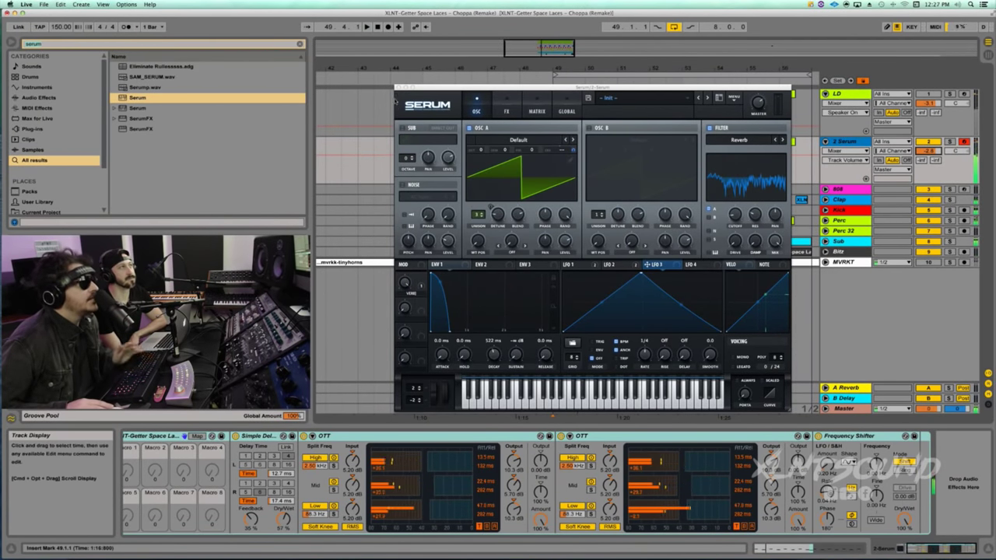
pyautogui.press('space')
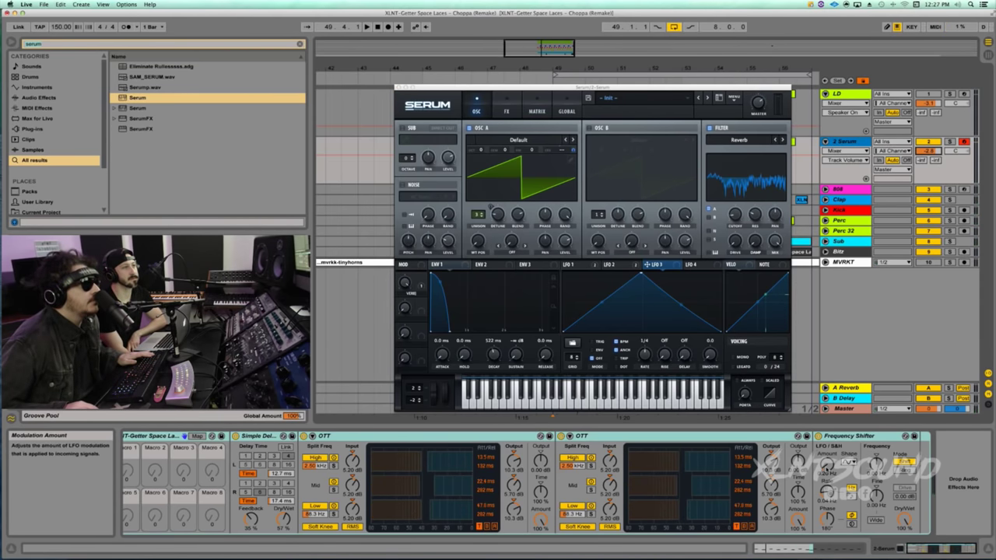
pyautogui.press('space')
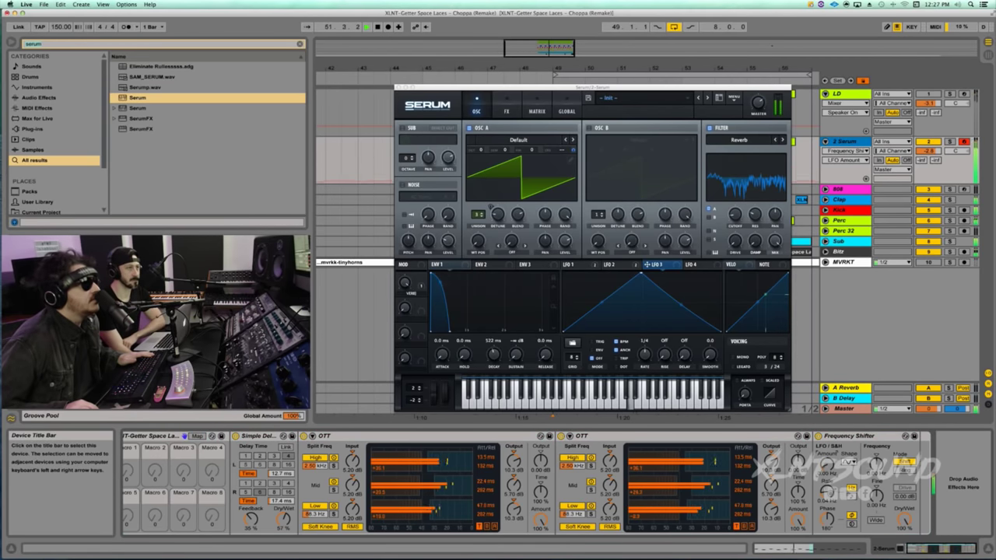
pyautogui.press('space')
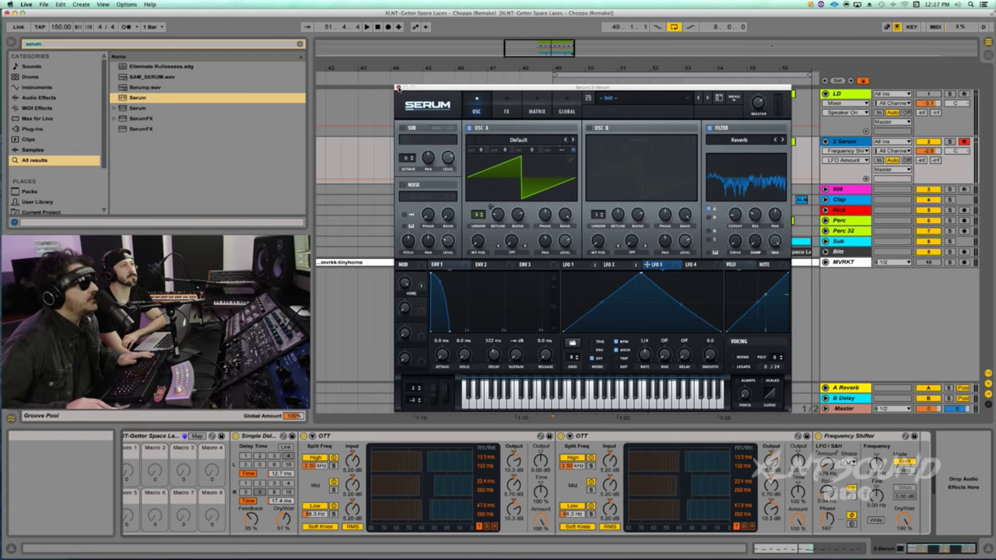
pyautogui.click(398, 88)
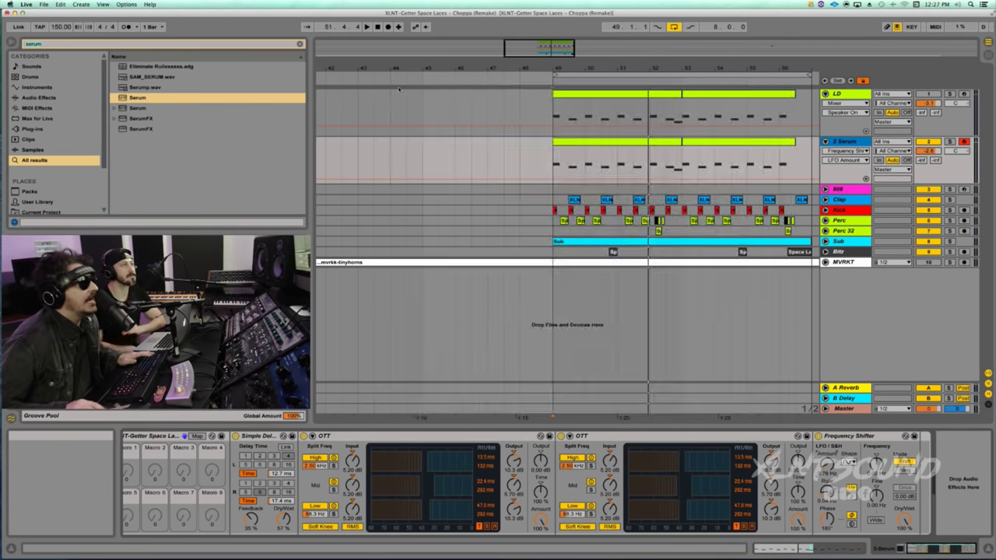
# - Unfold the 808 track, arm it for recording and audition its sound in the lower octaves
pyautogui.scroll(-3, 650, 98)
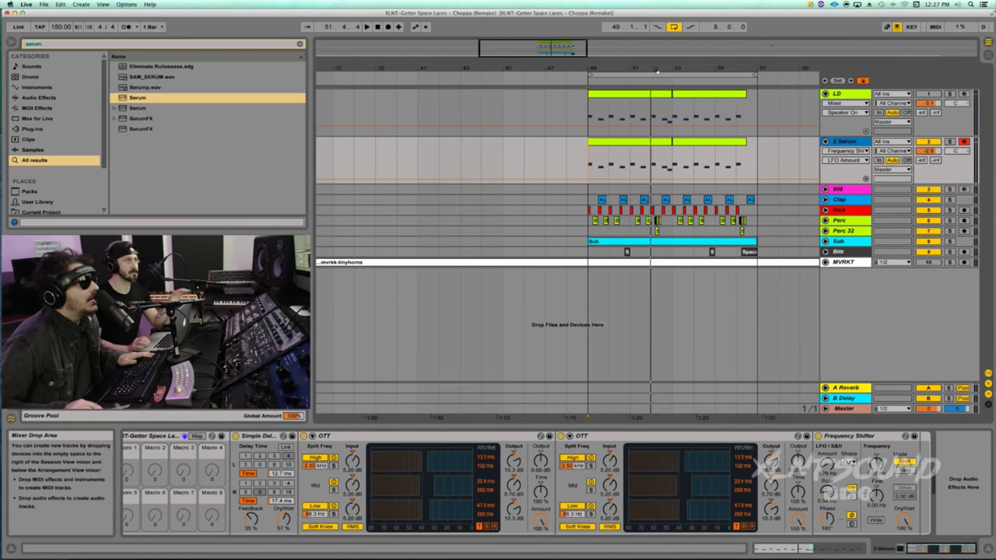
pyautogui.click(851, 188)
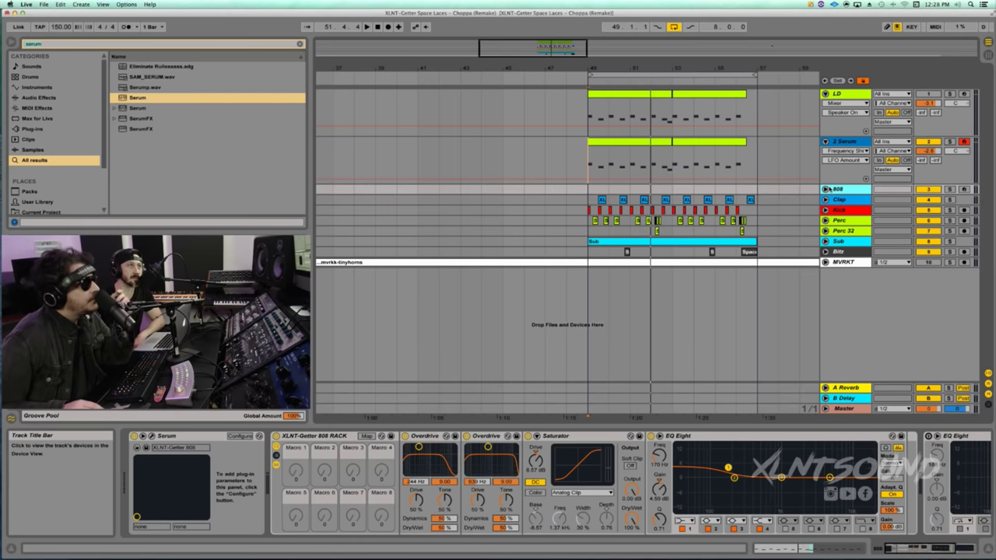
pyautogui.click(826, 189)
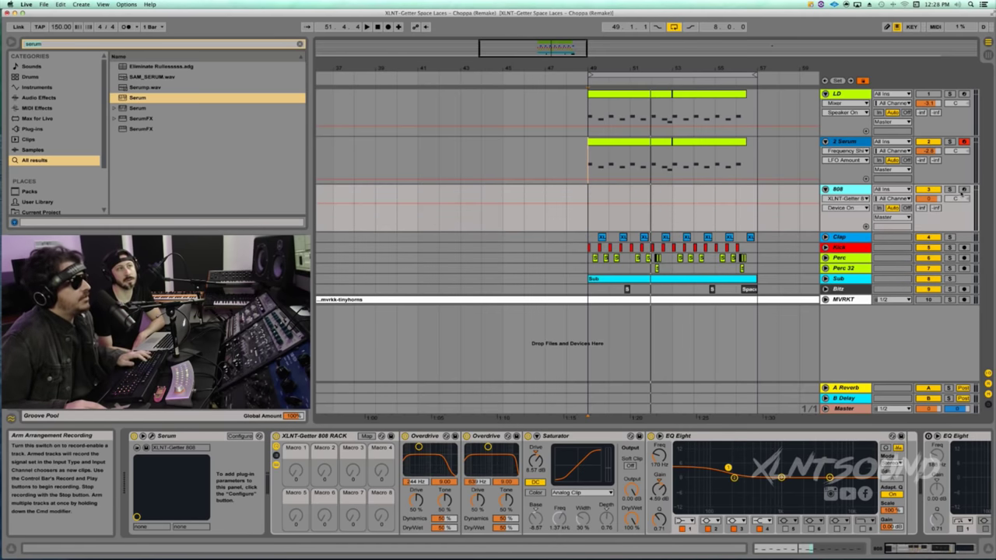
pyautogui.click(964, 190)
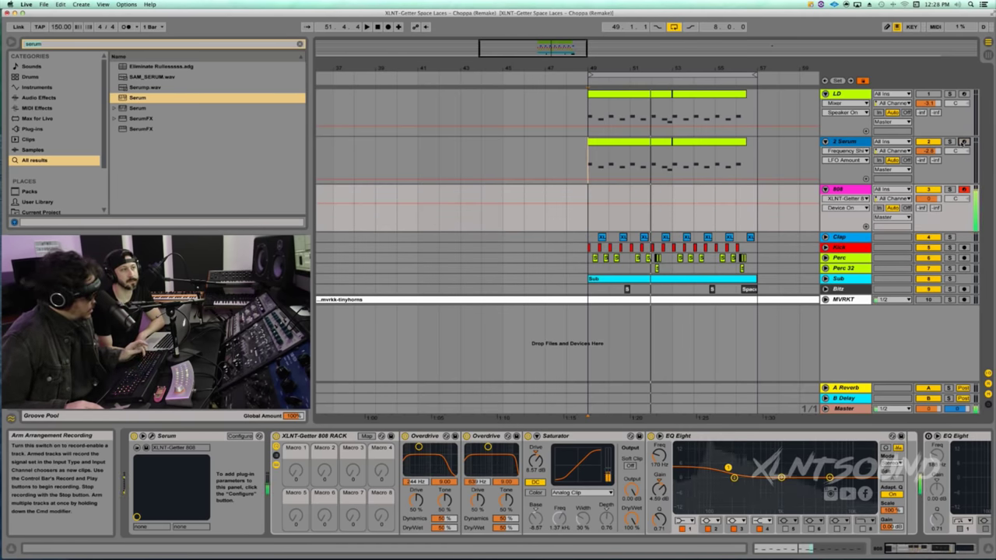
pyautogui.press('z')
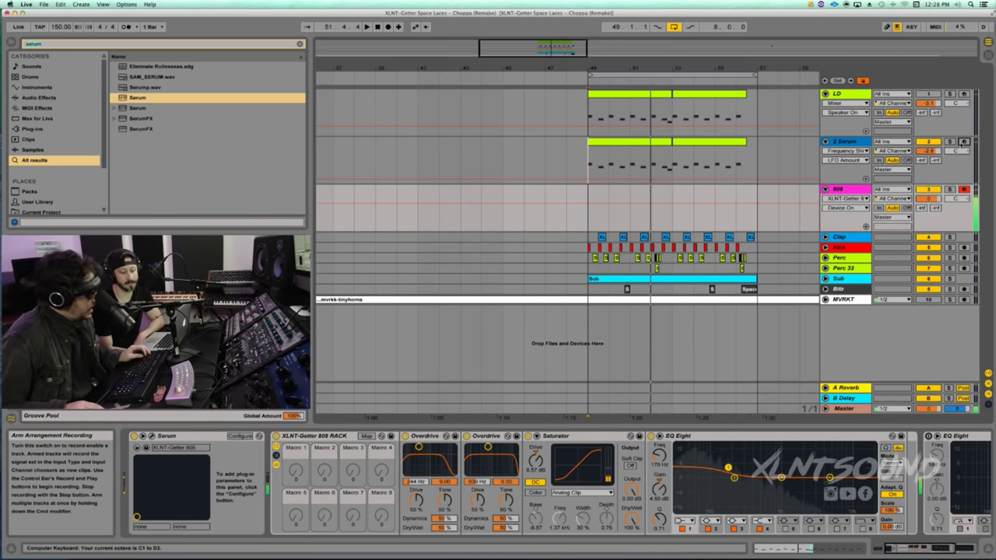
pyautogui.press('x')
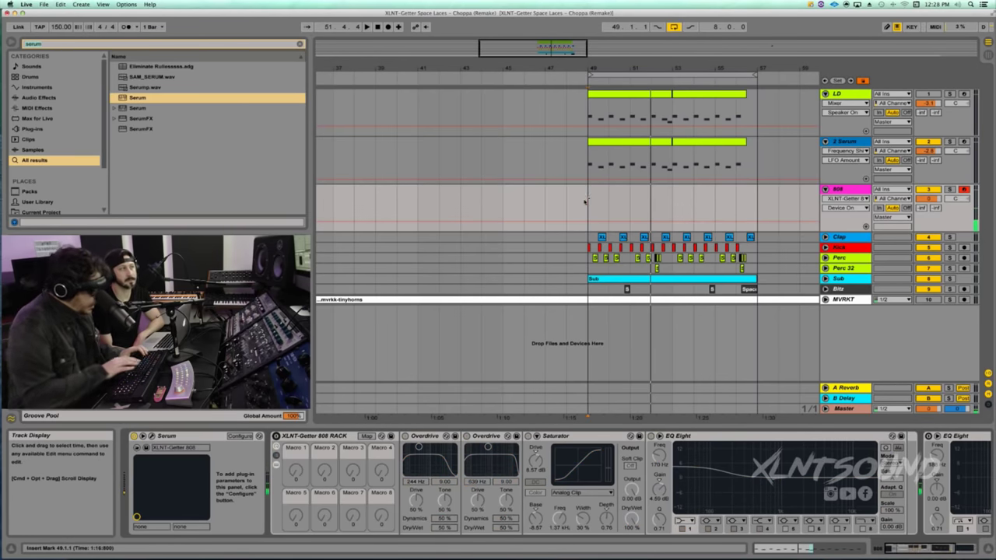
# - Insert a new MIDI track below the 808 track and load Serum on it
pyautogui.press('space')
pyautogui.press('super+shift+t')
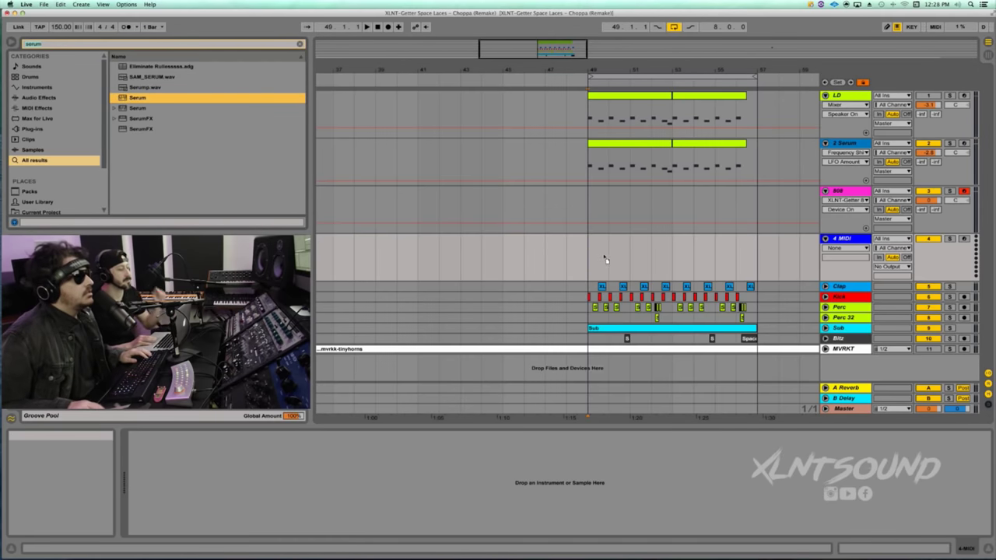
pyautogui.press('Return')
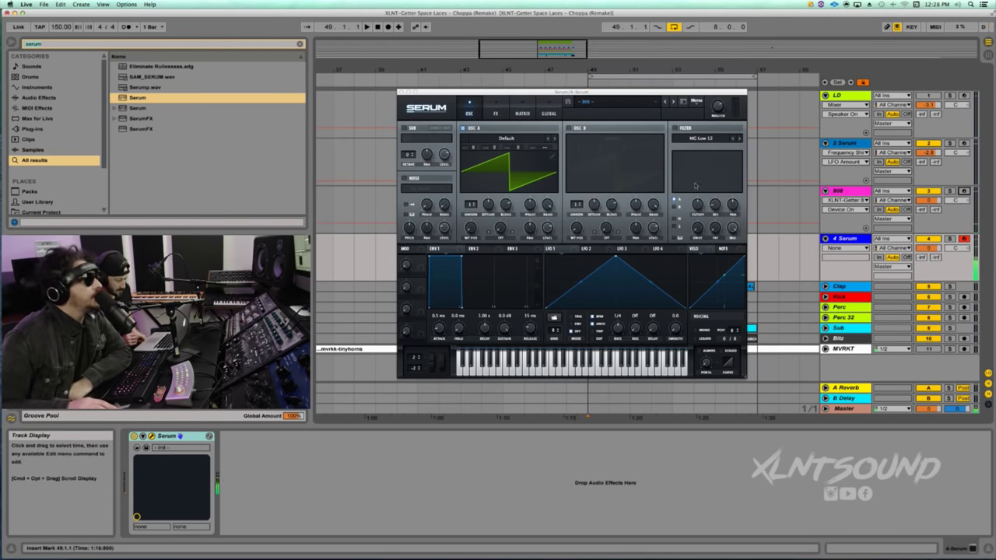
# - Load the Basic Shapes wavetable from the Analog group into oscillator A and set its octave to -2
pyautogui.click(485, 138)
pyautogui.moveTo(494, 146)
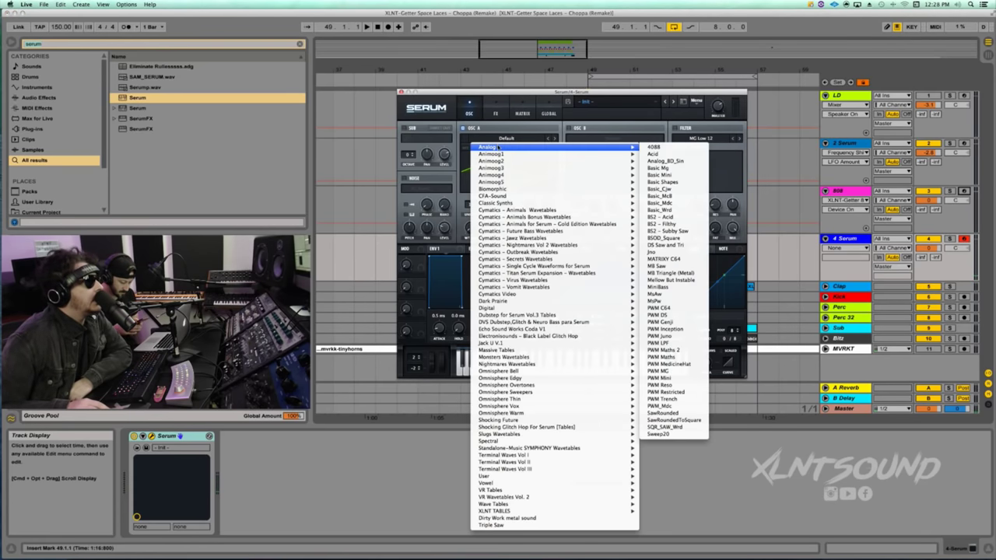
pyautogui.click(672, 161)
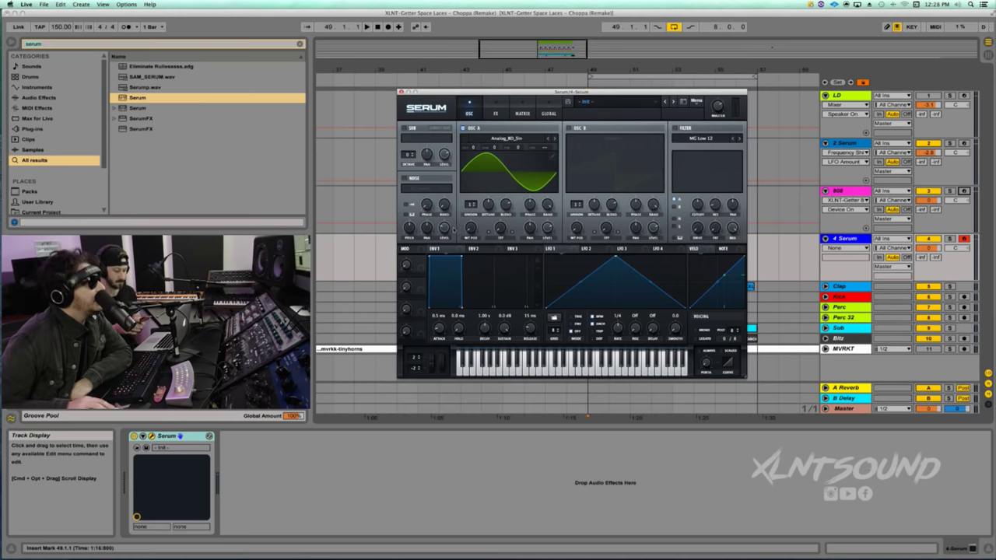
pyautogui.click(499, 140)
pyautogui.moveTo(620, 148)
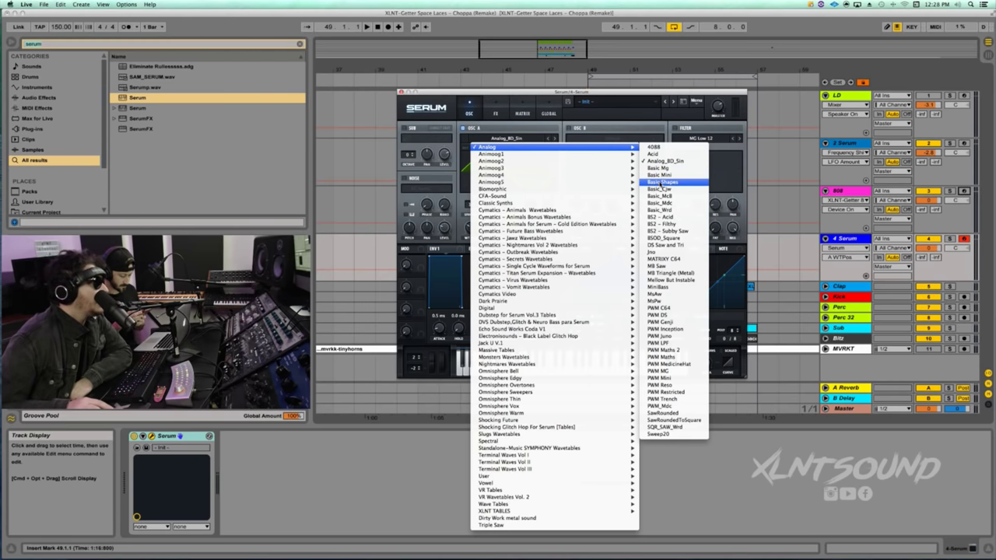
pyautogui.click(662, 181)
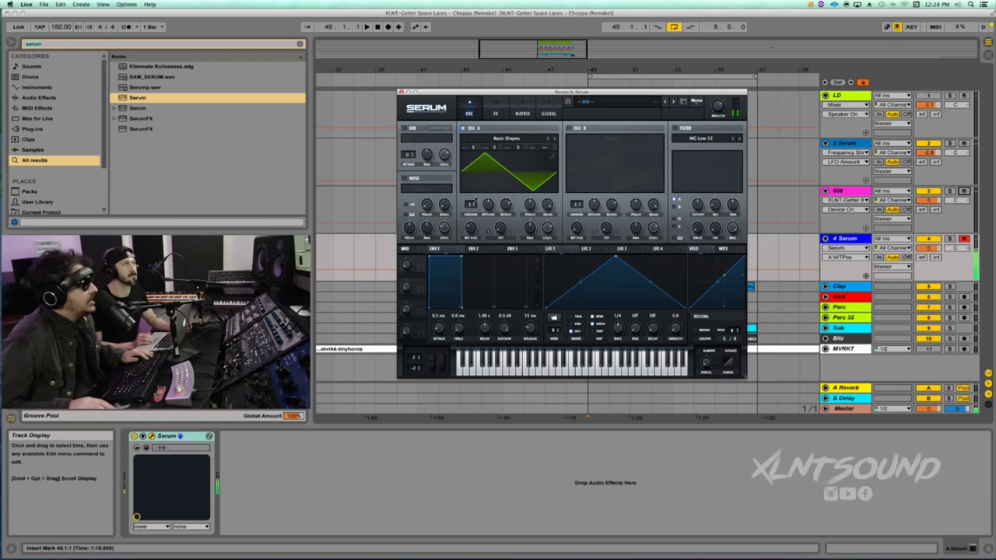
pyautogui.click(472, 148)
pyautogui.moveTo(473, 153); pyautogui.dragTo(473, 171)
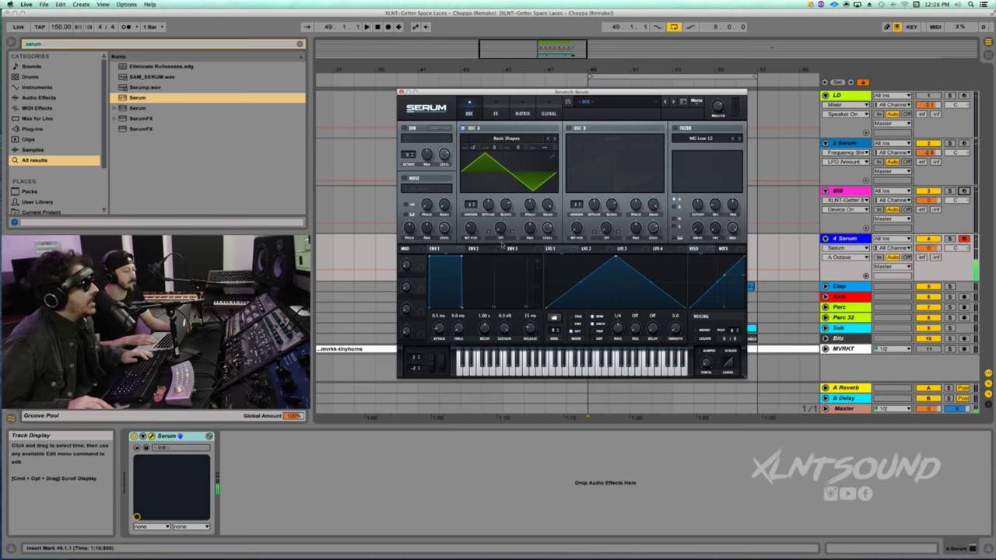
# - Set envelope 1 to a 1.33 s decay with sustain at minimum, auditioning it with repeated notes
pyautogui.moveTo(460, 257); pyautogui.dragTo(472, 320)
pyautogui.press('f')
pyautogui.press('f')
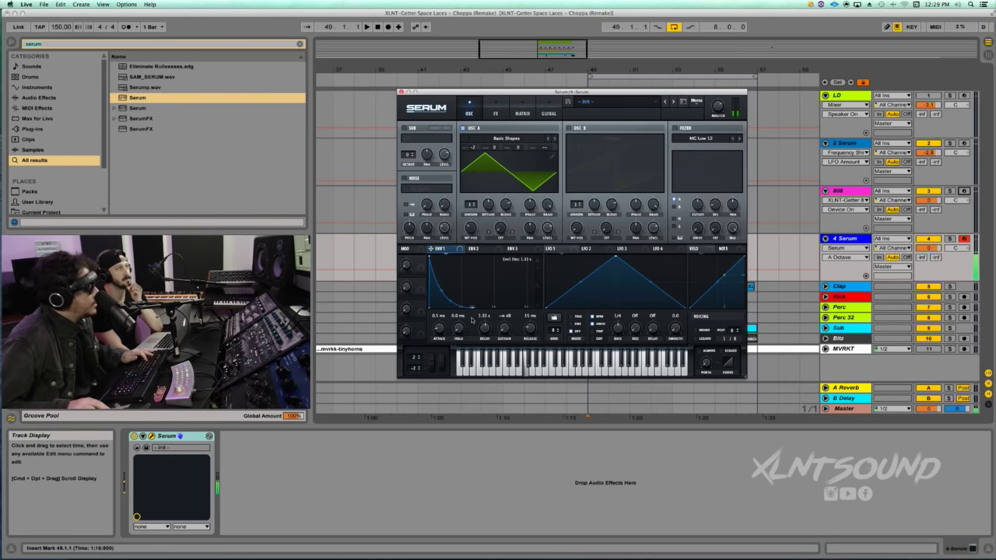
pyautogui.press('f')
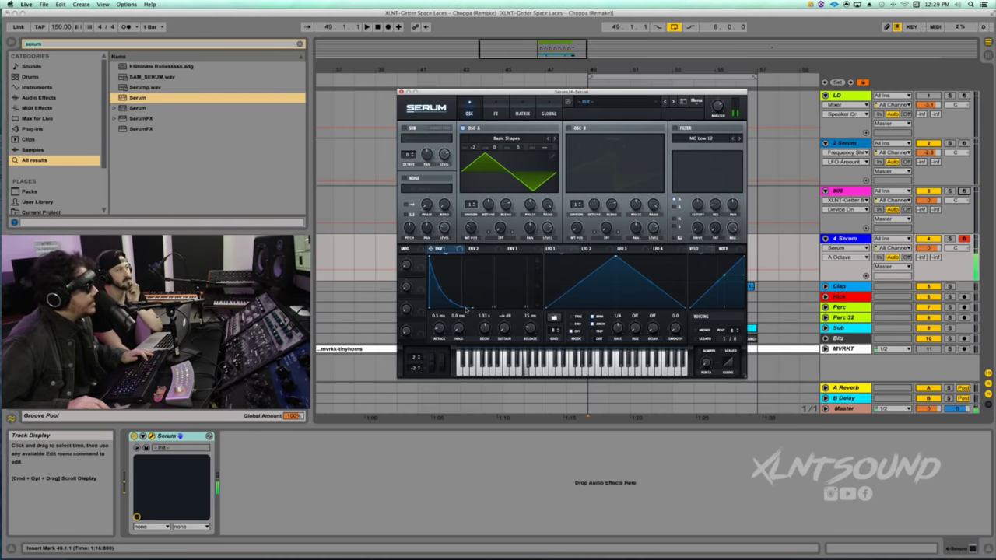
# - Soften envelope 1's decay curve, set its release to 72 ms and audition the bass note
pyautogui.moveTo(453, 303); pyautogui.dragTo(476, 308)
pyautogui.press('f')
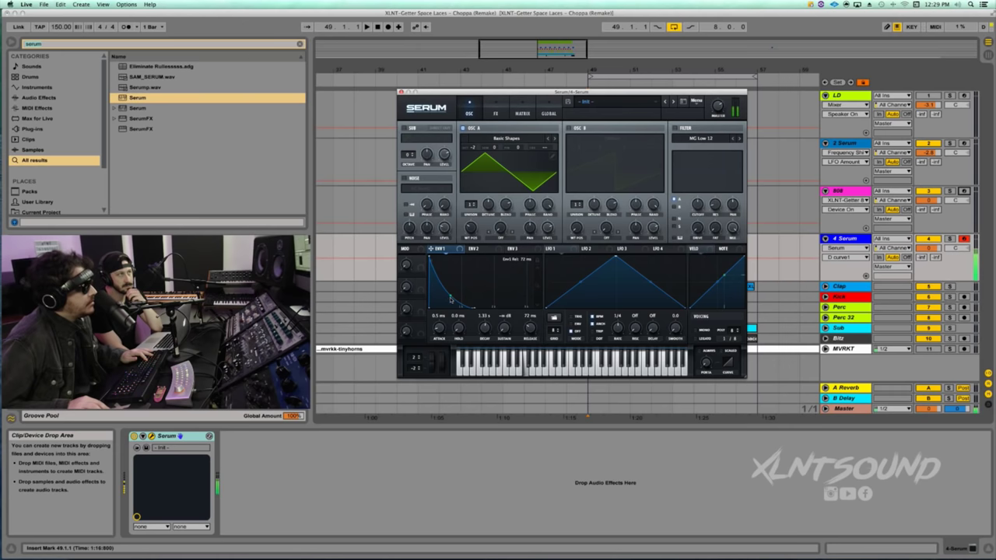
pyautogui.press('f')
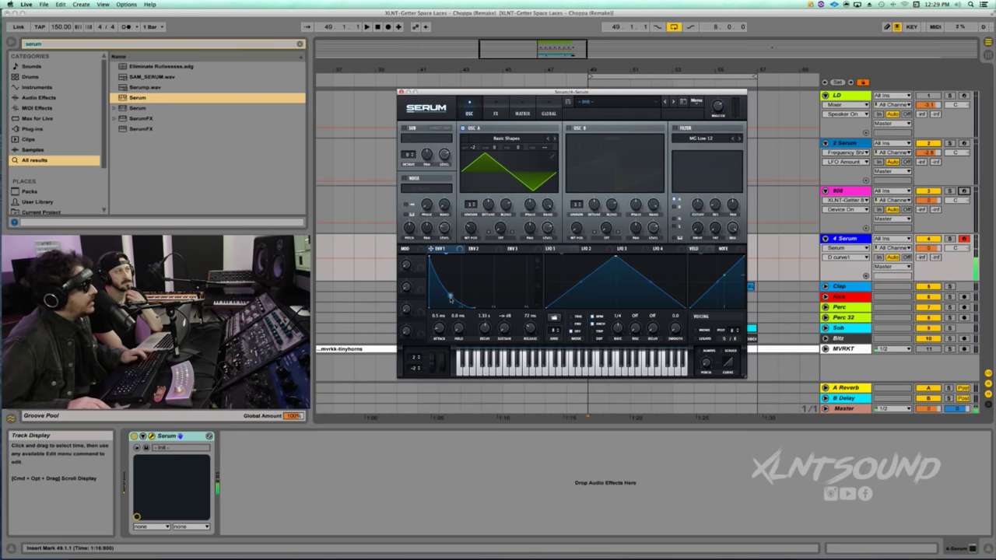
pyautogui.press('f')
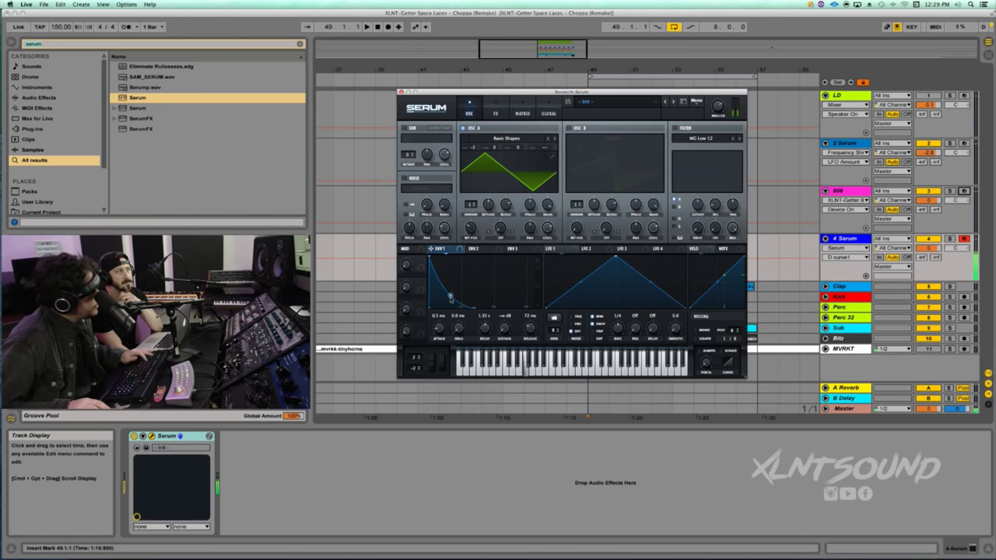
pyautogui.press('f')
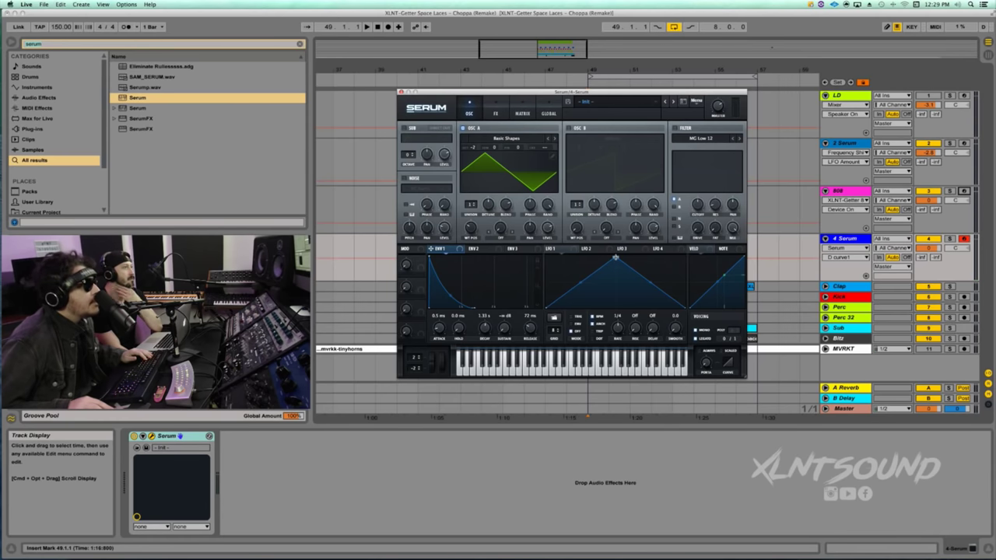
# - Reshape LFO 1 into a ramp that starts at maximum and falls to zero within about the first third of its cycle
pyautogui.moveTo(616, 257); pyautogui.dragTo(486, 204)
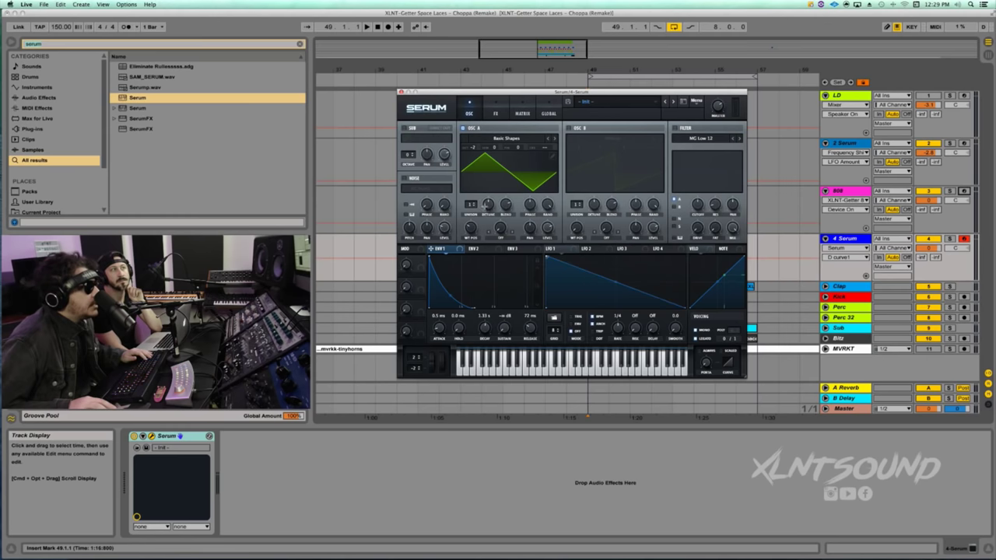
pyautogui.moveTo(577, 271); pyautogui.dragTo(582, 319)
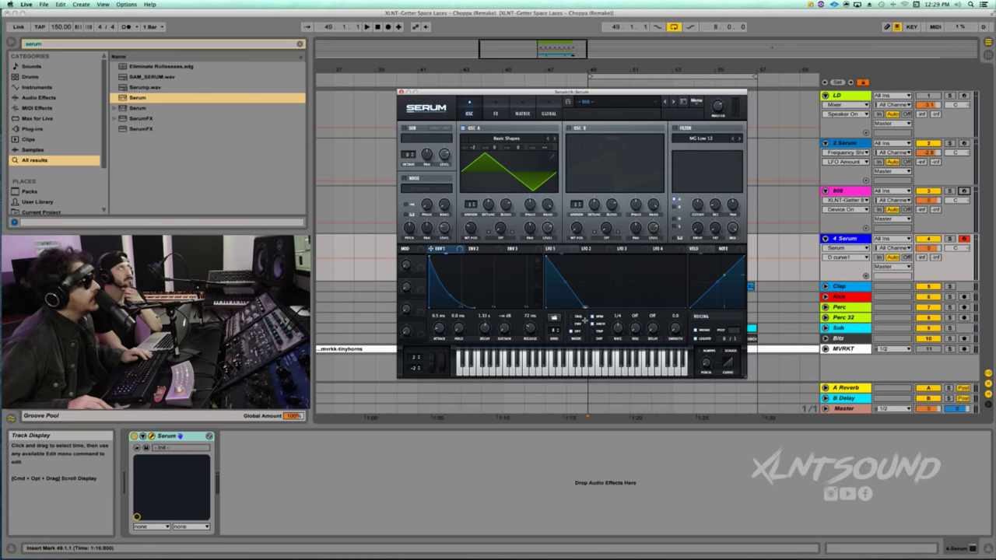
pyautogui.moveTo(584, 319)
pyautogui.mouseDown()
pyautogui.moveTo(563, 322)
pyautogui.moveTo(589, 326)
pyautogui.mouseUp()
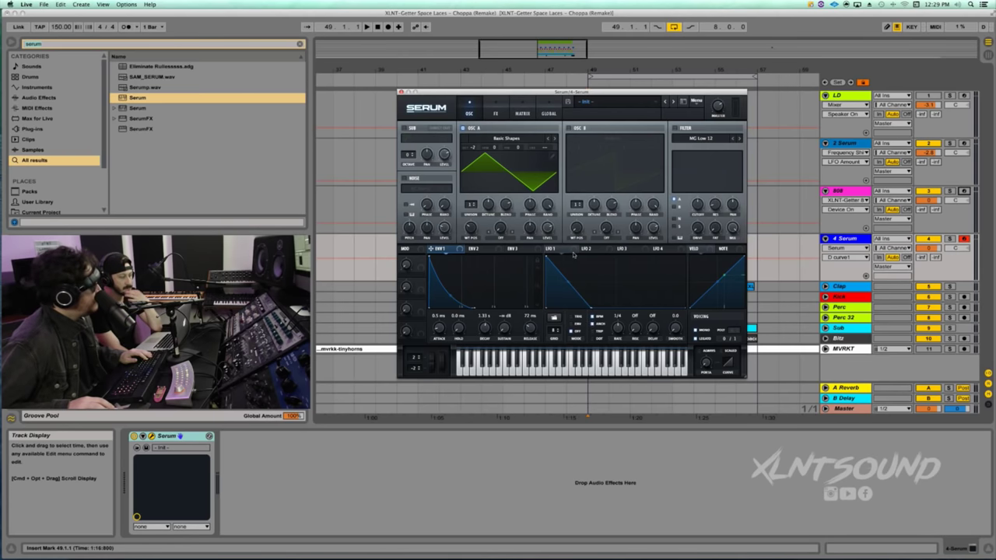
# - Assign LFO 1 to oscillator A's coarse pitch, set the LFO rate to 1/8 and audition the pitch drop
pyautogui.moveTo(572, 252); pyautogui.dragTo(544, 151)
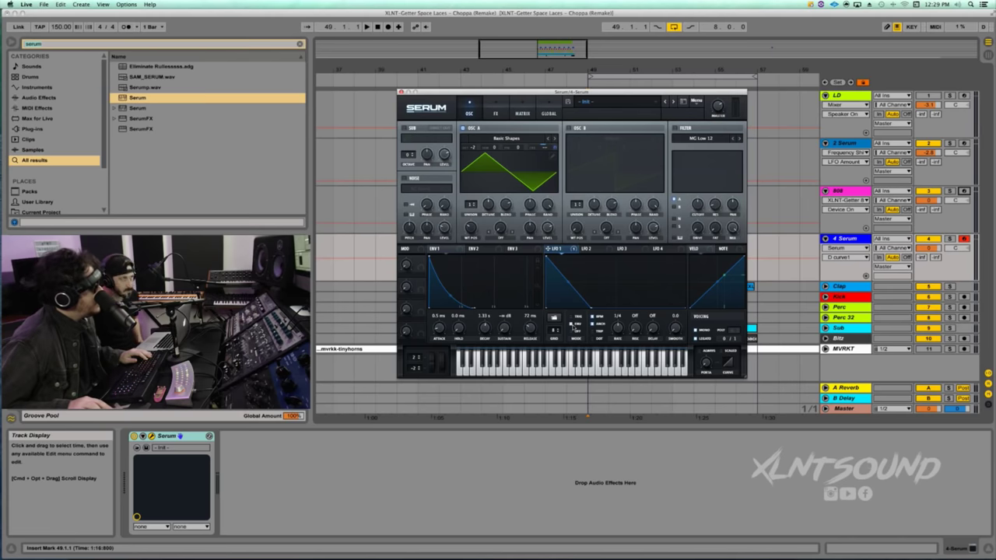
pyautogui.click(617, 329)
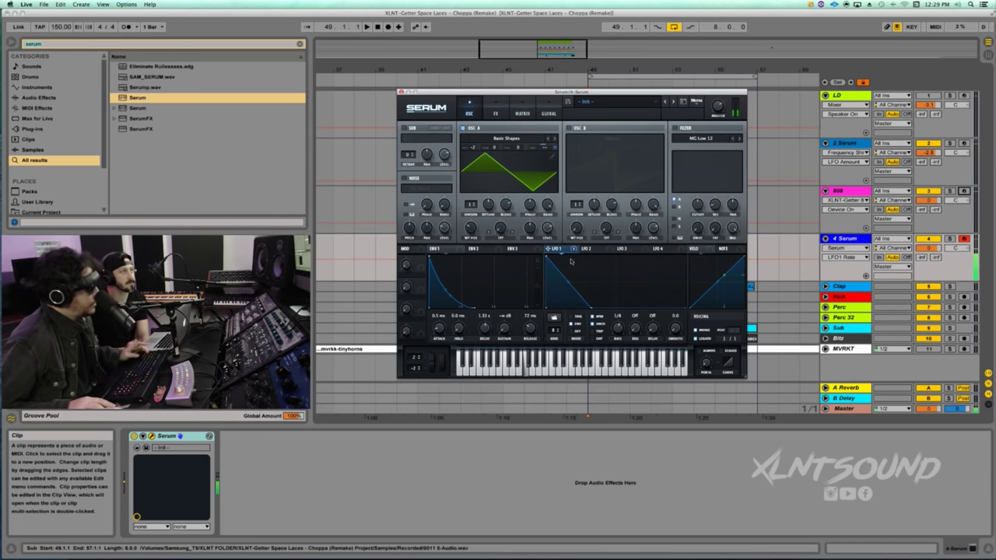
pyautogui.press('x')
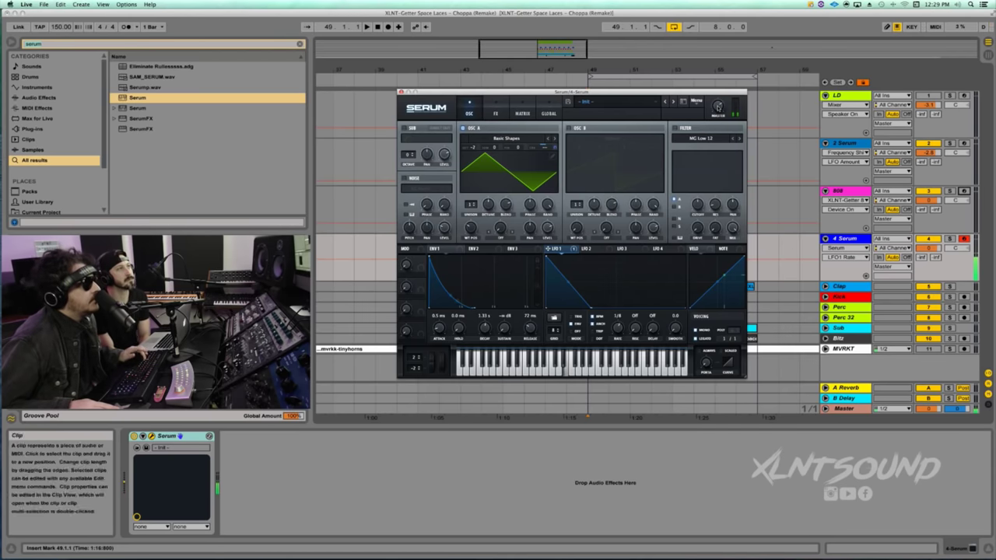
pyautogui.press('c')
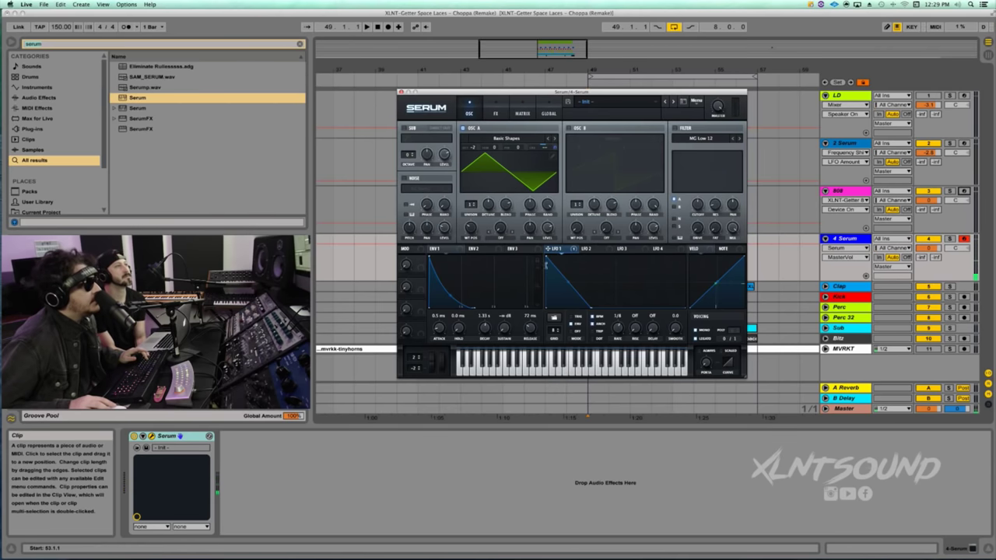
# - Fine-tune the modulation on oscillator A's coarse pitch and audition the pitch drop with repeated bass notes
pyautogui.press('f')
pyautogui.moveTo(553, 149); pyautogui.dragTo(554, 148)
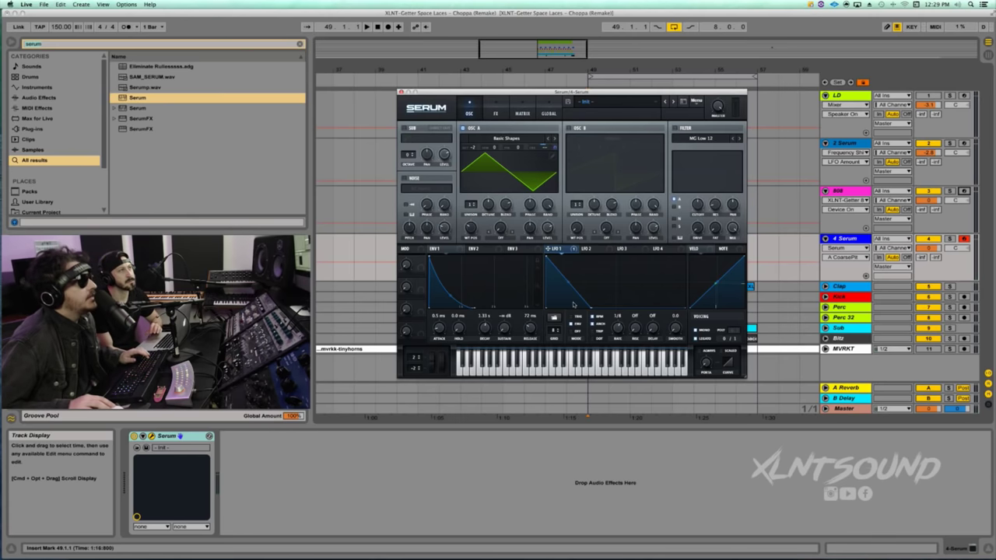
pyautogui.press('c')
pyautogui.press('f')
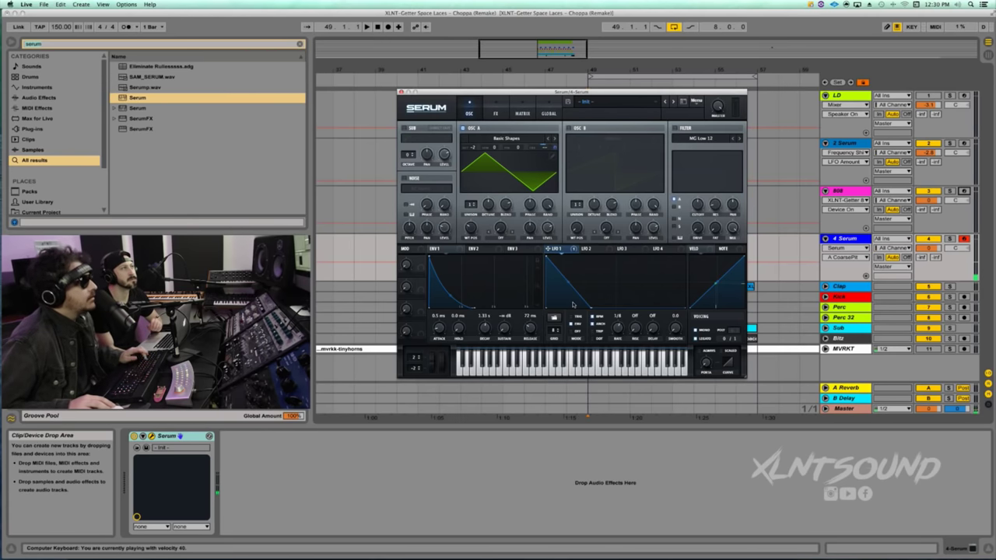
pyautogui.press('f')
pyautogui.press('f')
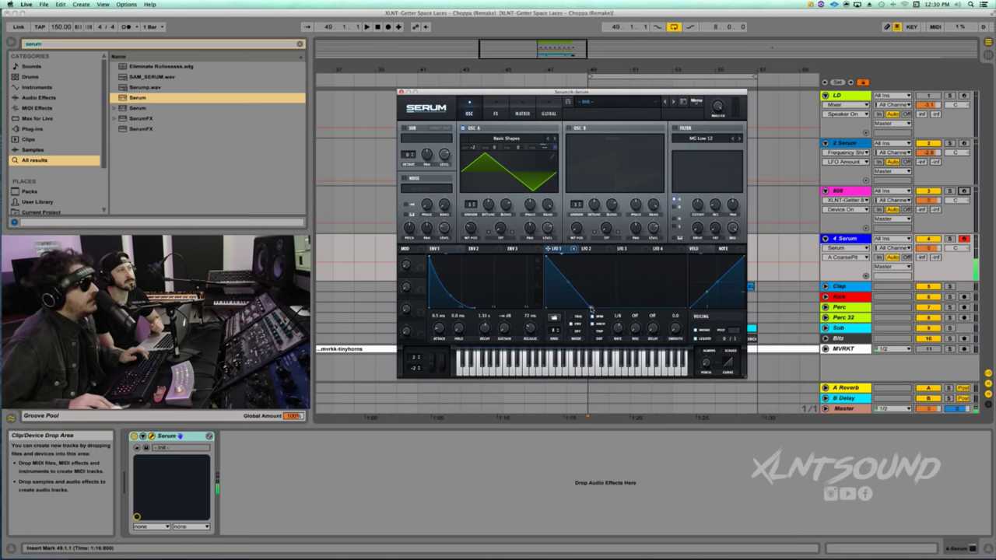
# - Audition a much longer LFO 1 ramp and shorten it back to just over a third of the cycle
pyautogui.moveTo(591, 309); pyautogui.dragTo(661, 321)
pyautogui.press('f')
pyautogui.press('f')
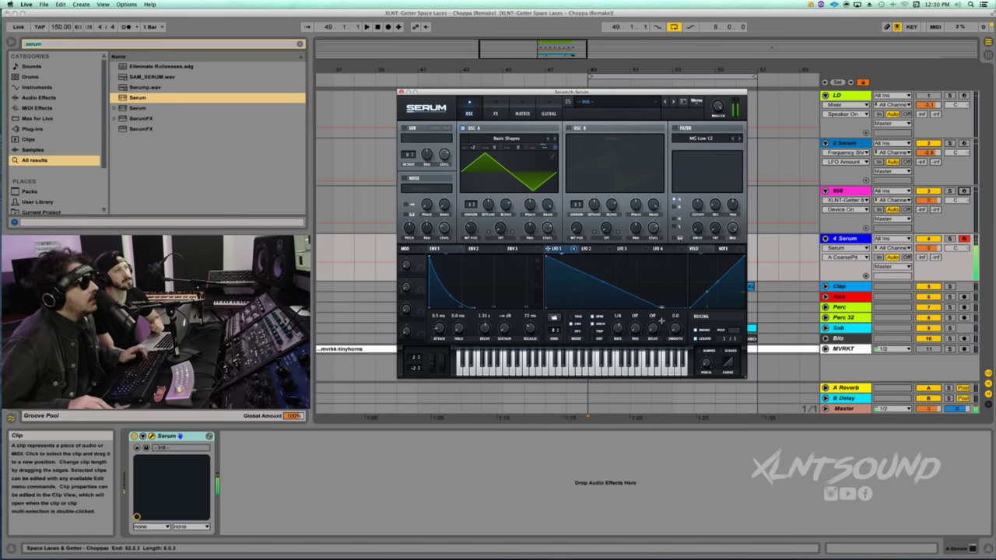
pyautogui.press('f')
pyautogui.press('f')
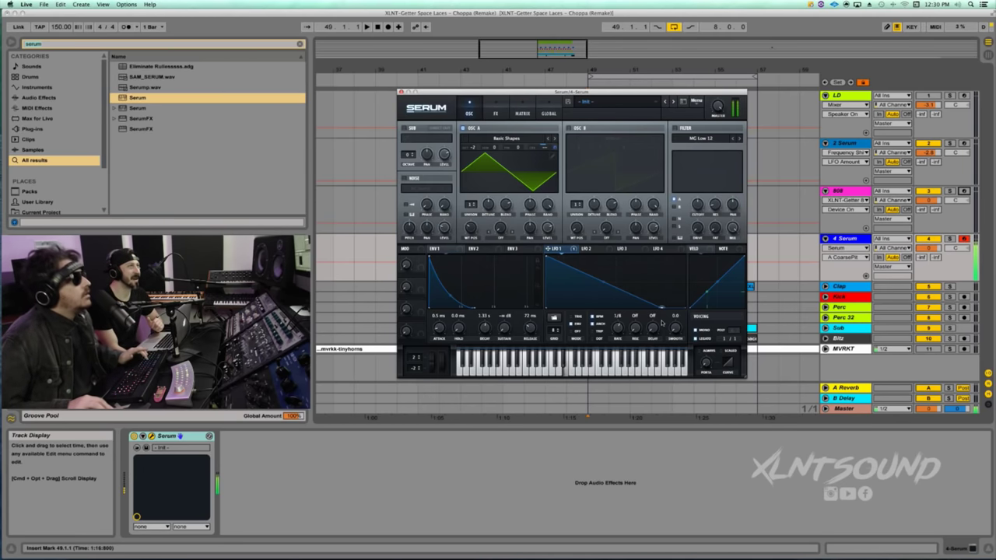
pyautogui.moveTo(662, 321); pyautogui.dragTo(586, 324)
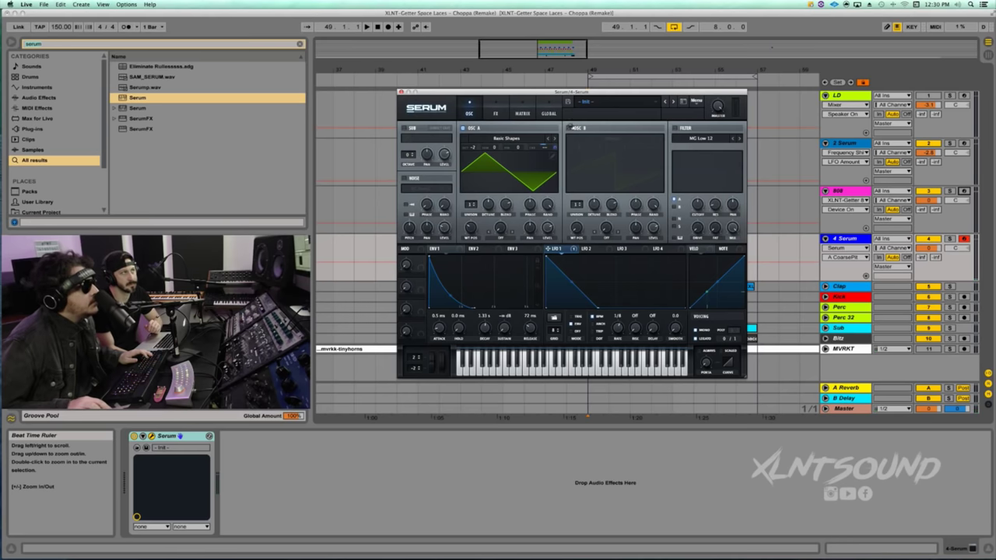
# - Try layering oscillator B's default saw wave at -2 octaves and low volume, switching the oscillator off again
pyautogui.click(568, 128)
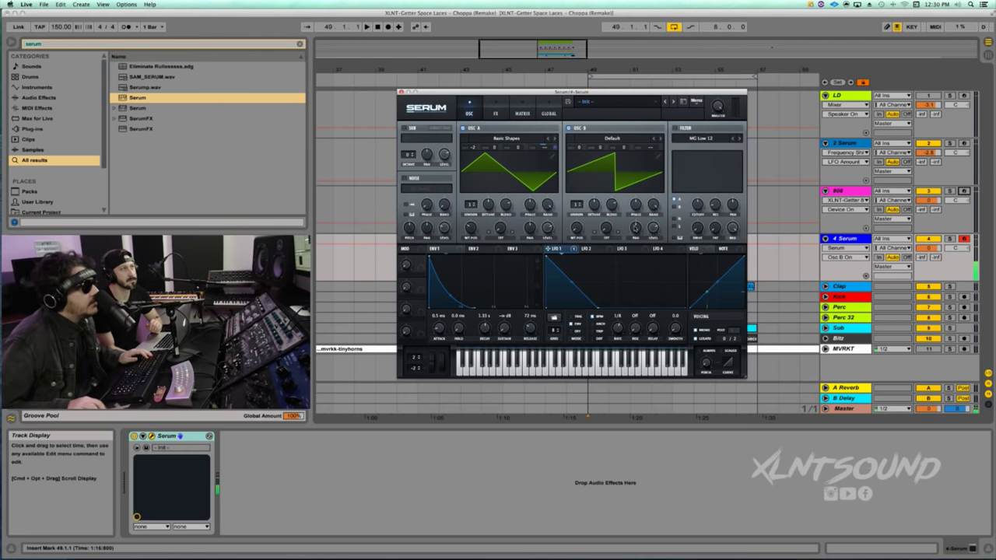
pyautogui.moveTo(655, 229); pyautogui.dragTo(654, 283)
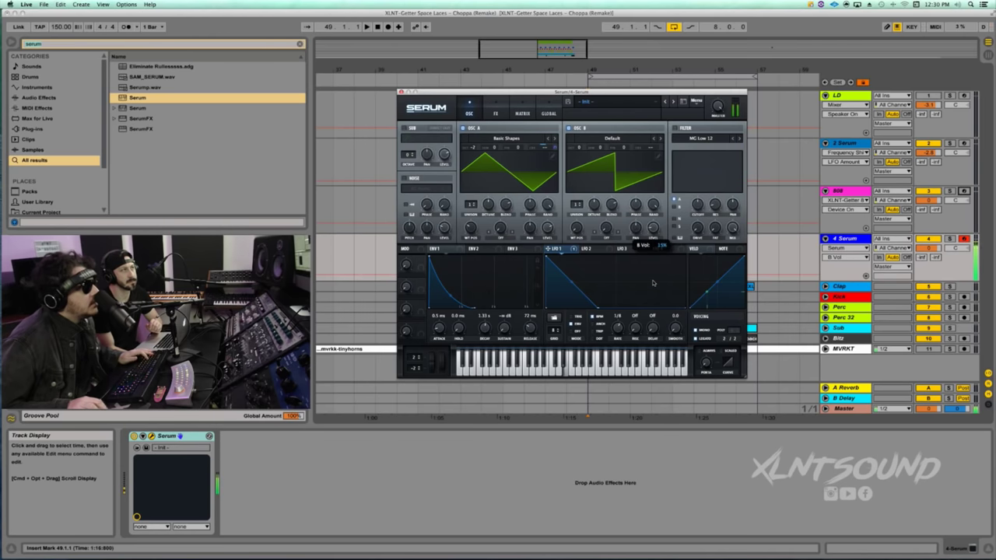
pyautogui.moveTo(581, 148); pyautogui.dragTo(579, 173)
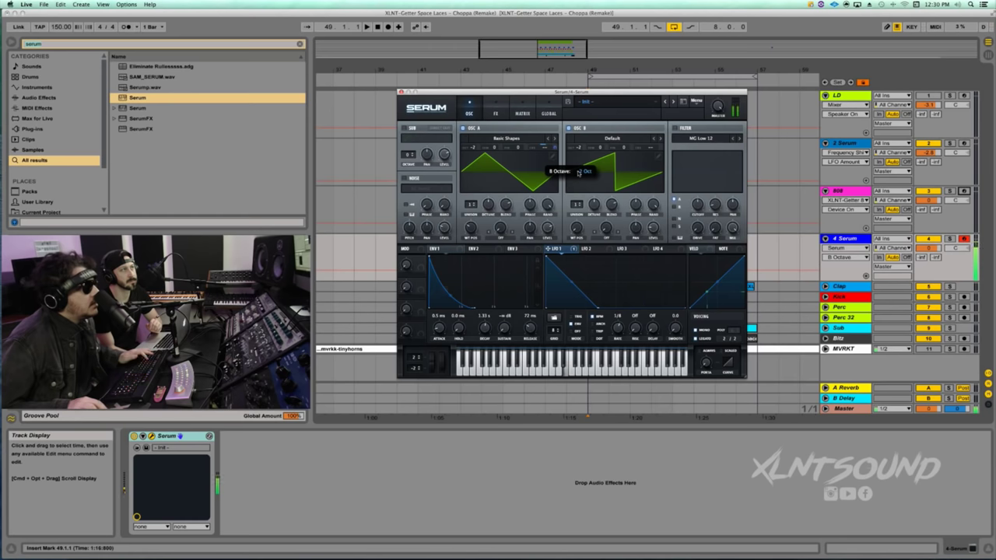
pyautogui.moveTo(656, 228); pyautogui.dragTo(653, 230)
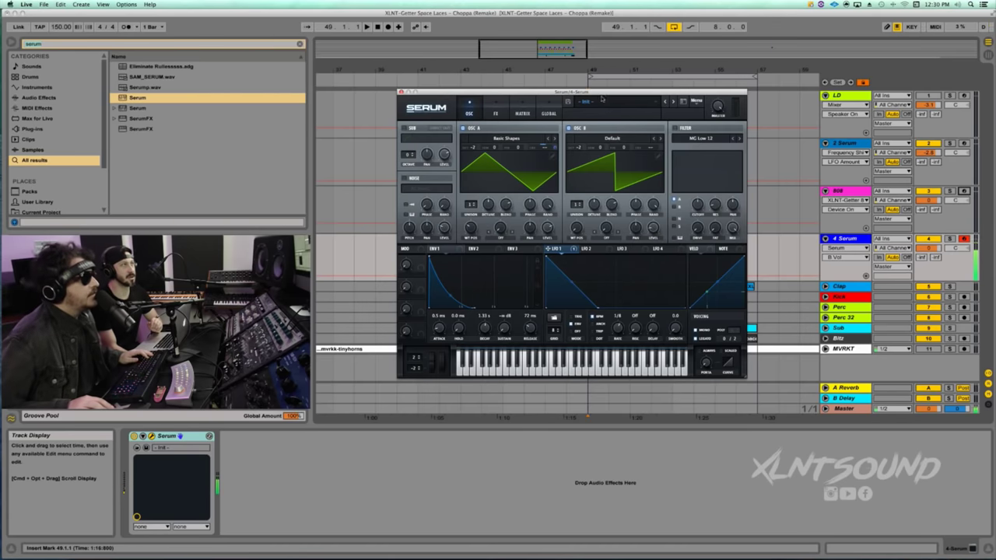
pyautogui.click(569, 127)
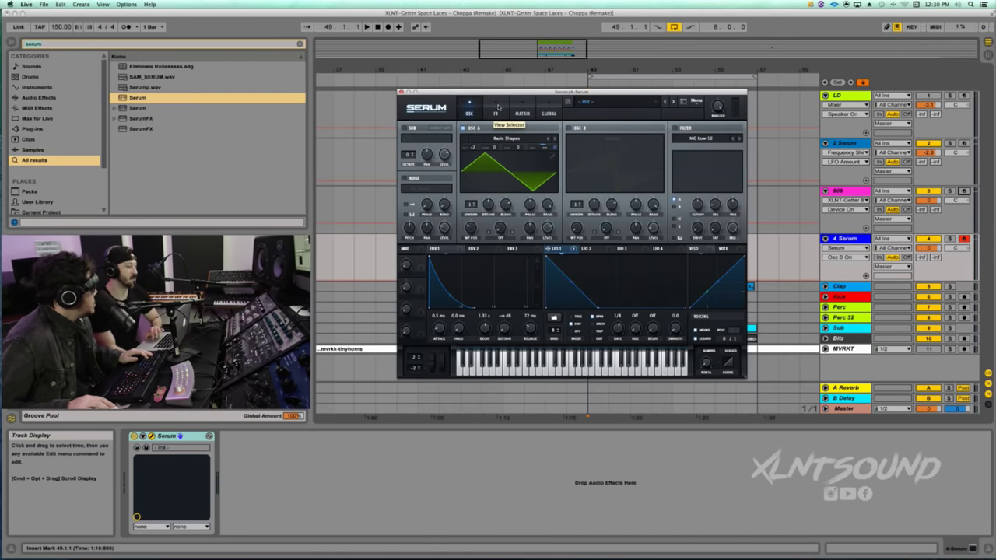
# - Close the synth window and copy the XLNT-Getter 808 RACK from the 808 track onto the 4 Serum track after its synth
pyautogui.click(496, 109)
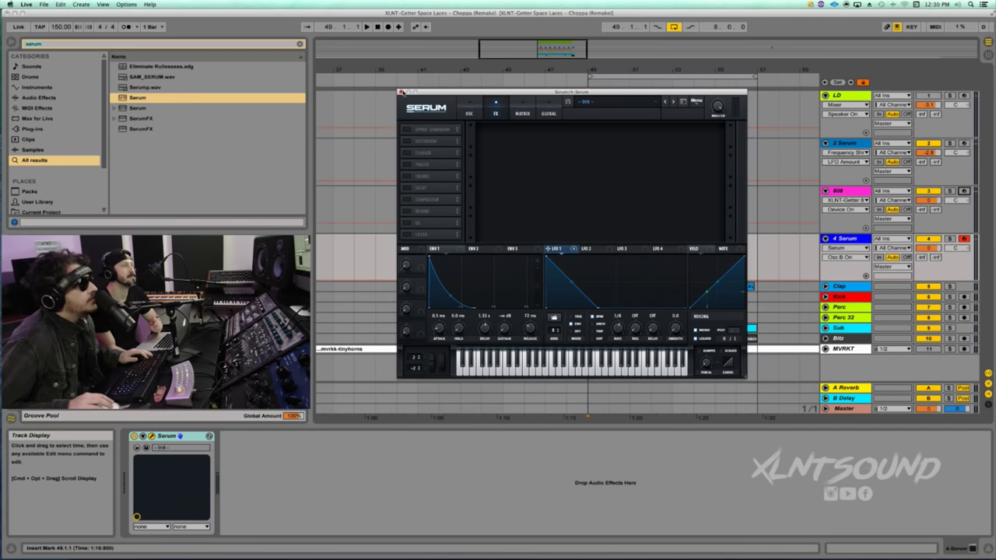
pyautogui.click(402, 91)
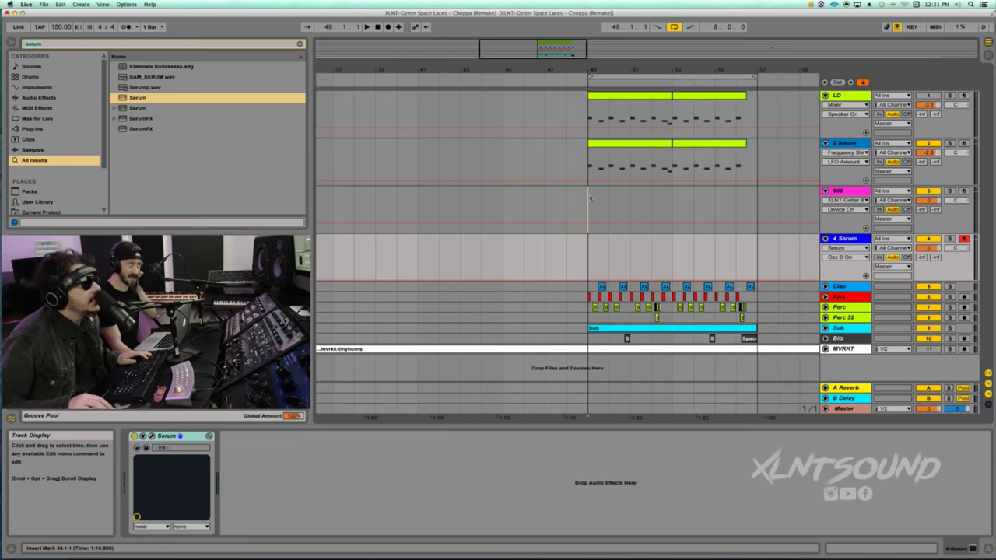
pyautogui.click(595, 198)
pyautogui.click(586, 252)
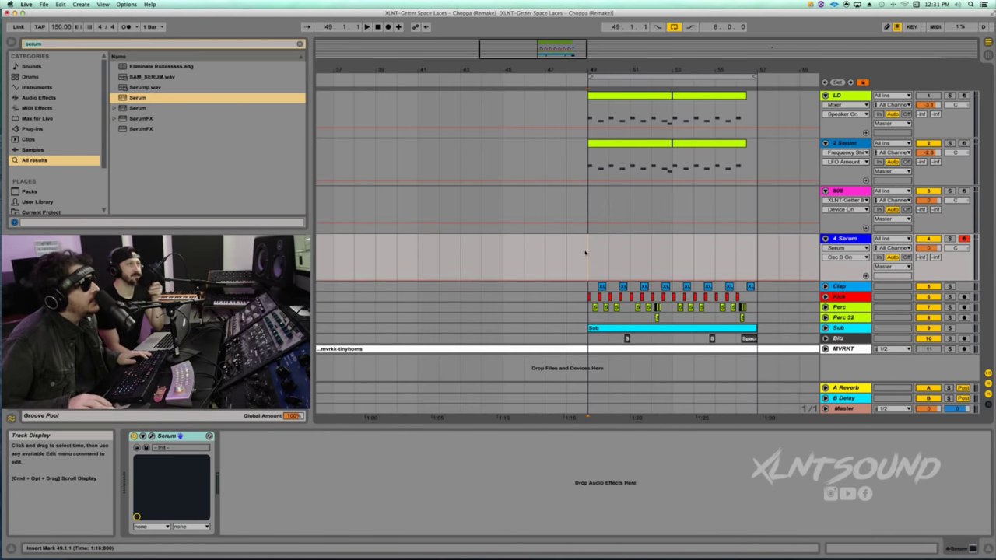
pyautogui.click(586, 199)
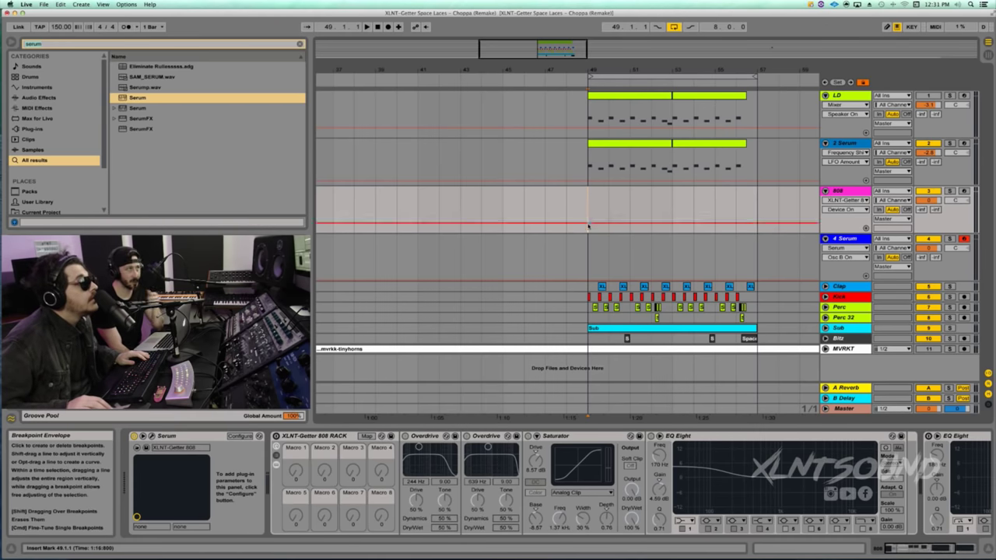
pyautogui.click(589, 247)
pyautogui.click(589, 207)
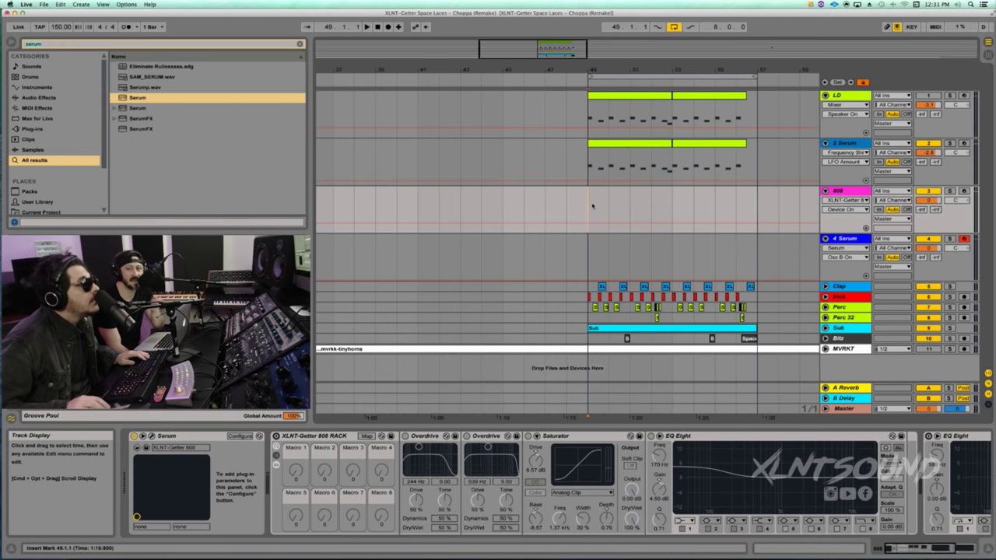
pyautogui.click(340, 438)
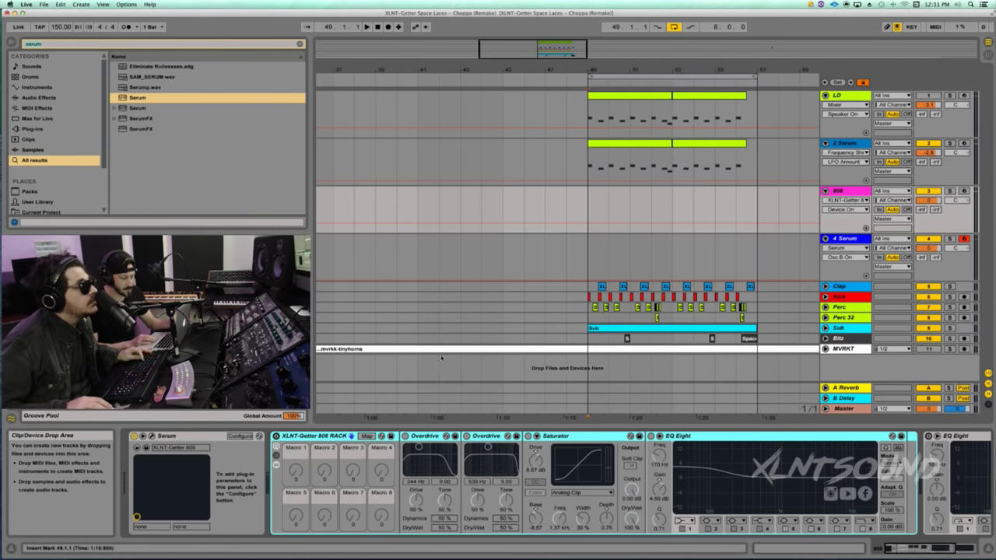
pyautogui.click(596, 269)
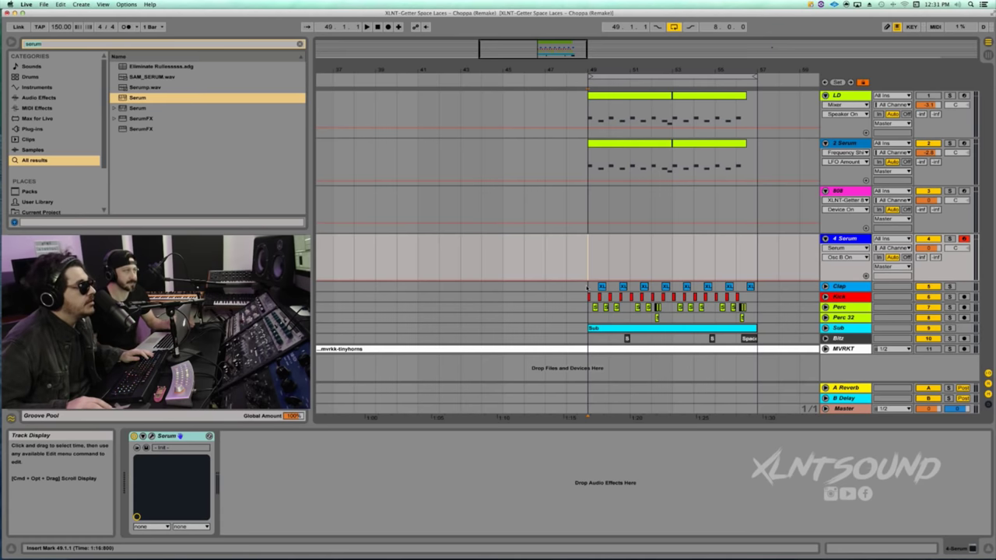
pyautogui.click(294, 463)
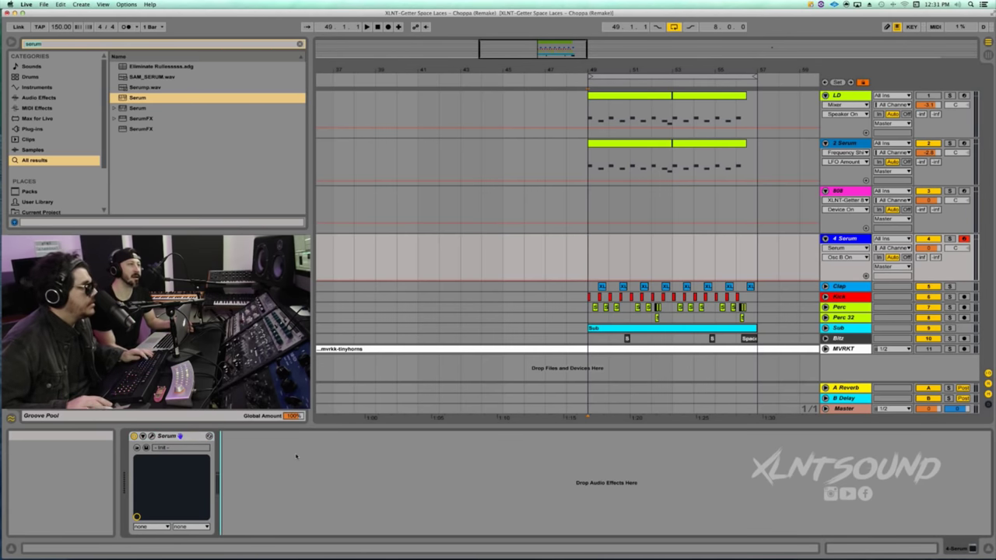
pyautogui.press('super+v')
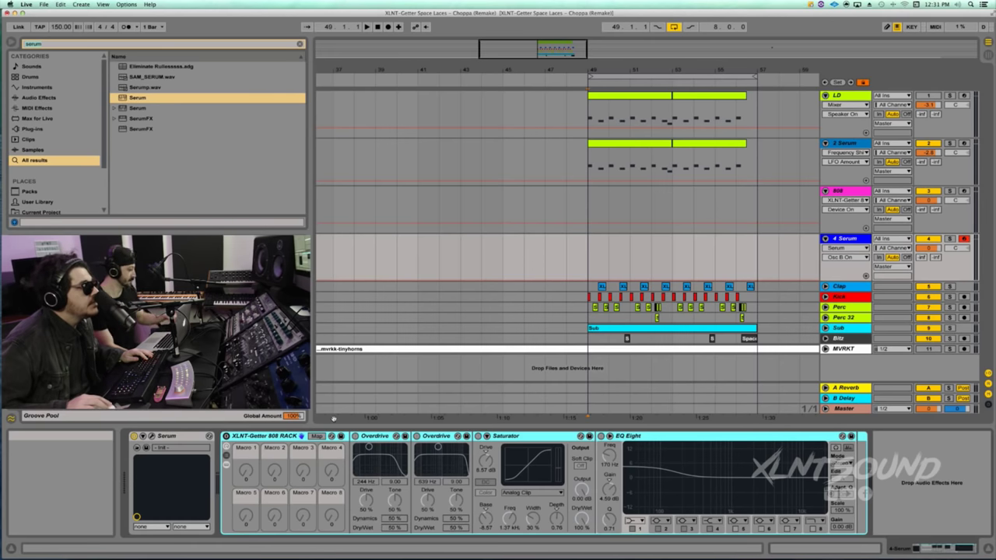
# - Activate the pasted 808 rack and bypass its second Overdrive, Saturator and EQ Eight
pyautogui.click(226, 435)
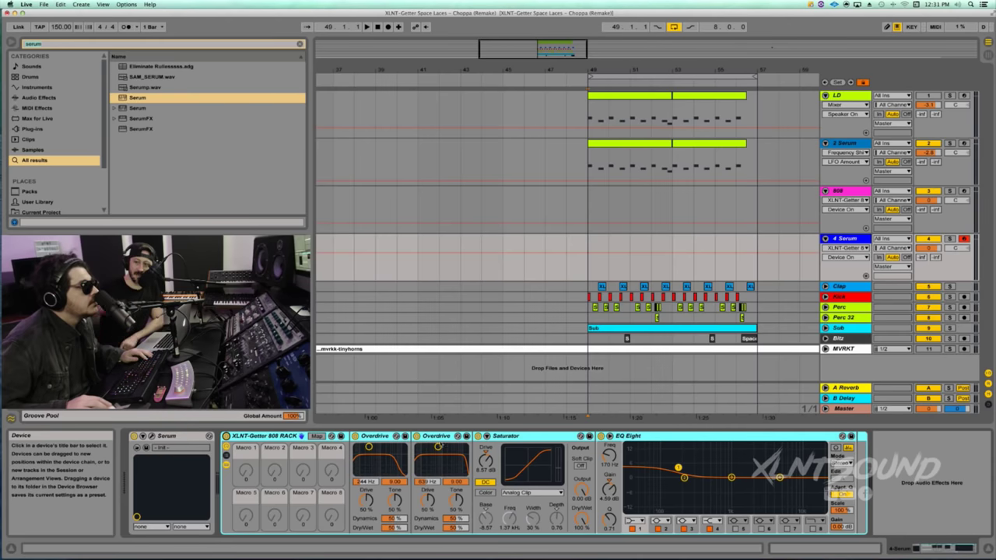
pyautogui.click(416, 436)
pyautogui.click(479, 437)
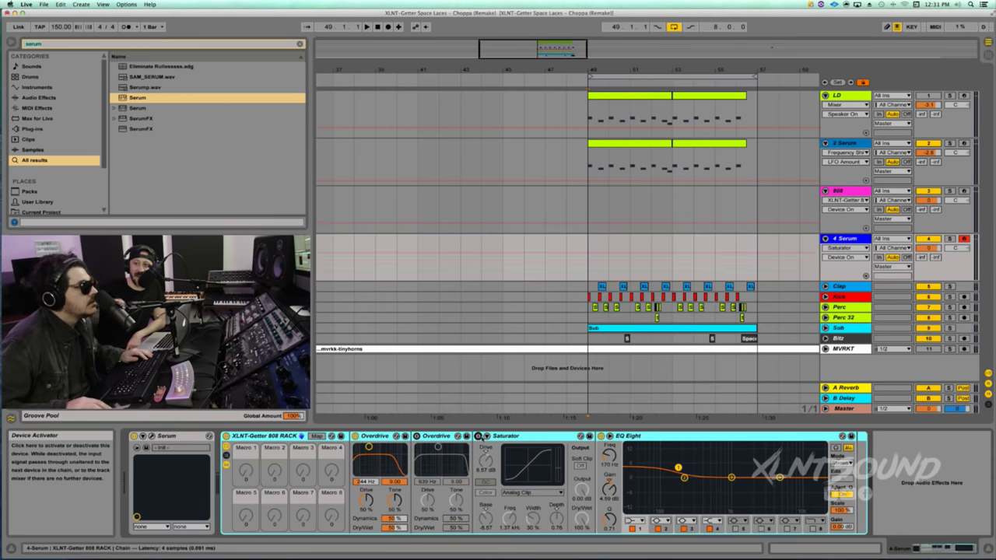
pyautogui.click(601, 437)
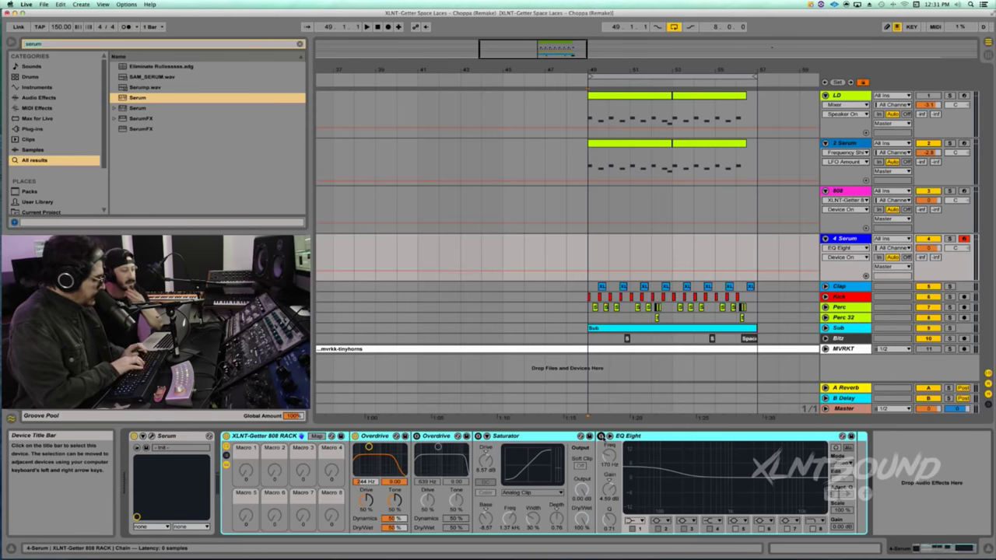
# - Audition the bass in the C3 octave through the first Overdrive and set that Overdrive's frequency to 300 Hz
pyautogui.press('x')
pyautogui.press('a')
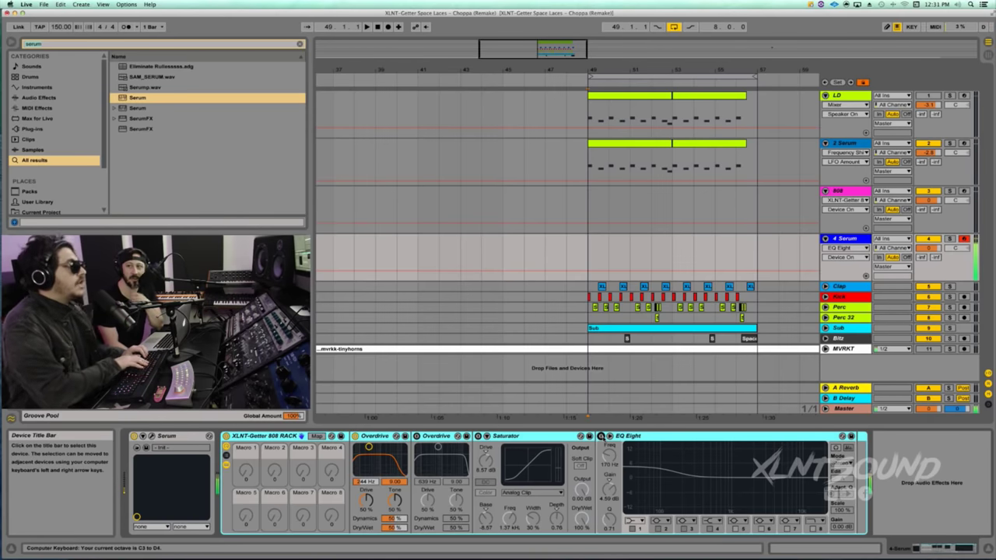
pyautogui.press('a')
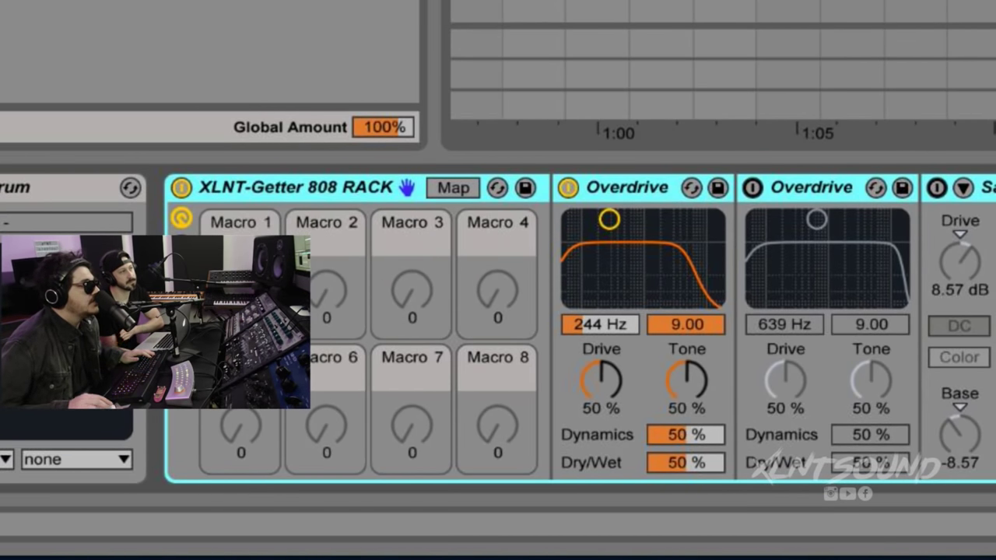
pyautogui.moveTo(609, 221)
pyautogui.mouseDown()
pyautogui.moveTo(594, 220)
pyautogui.moveTo(614, 220)
pyautogui.mouseUp()
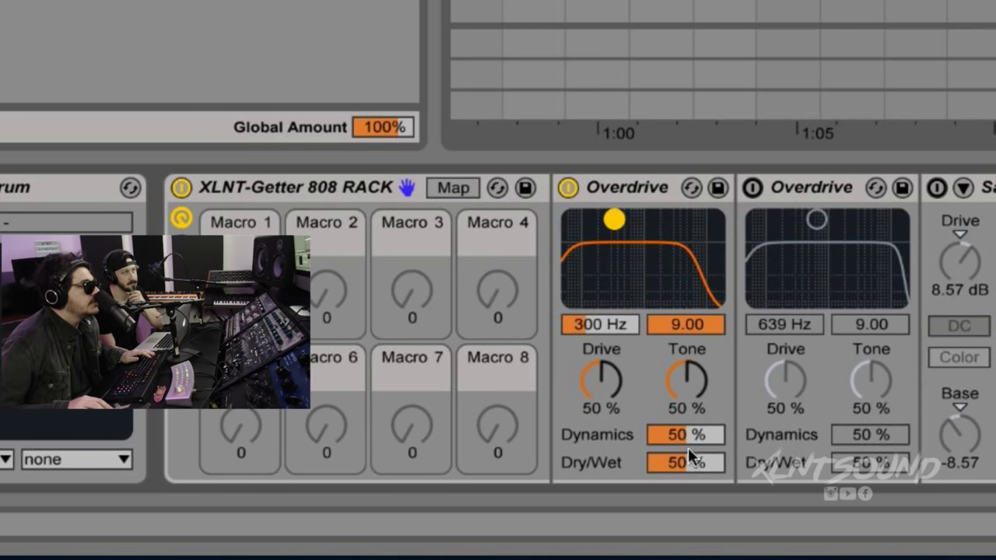
# - Reactivate the rack's second Overdrive, Saturator and EQ Eight, and audition the bass through the full chain
pyautogui.click(753, 188)
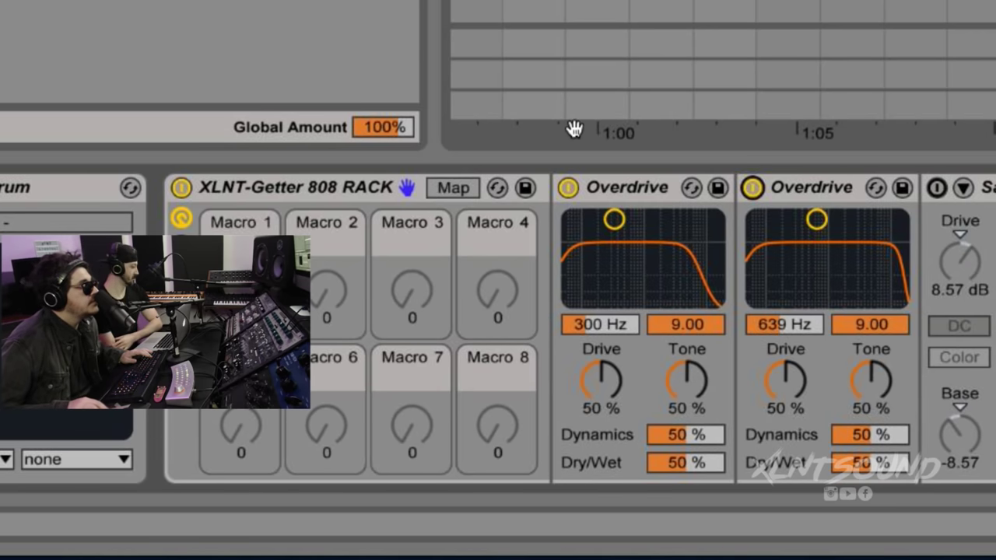
pyautogui.click(938, 189)
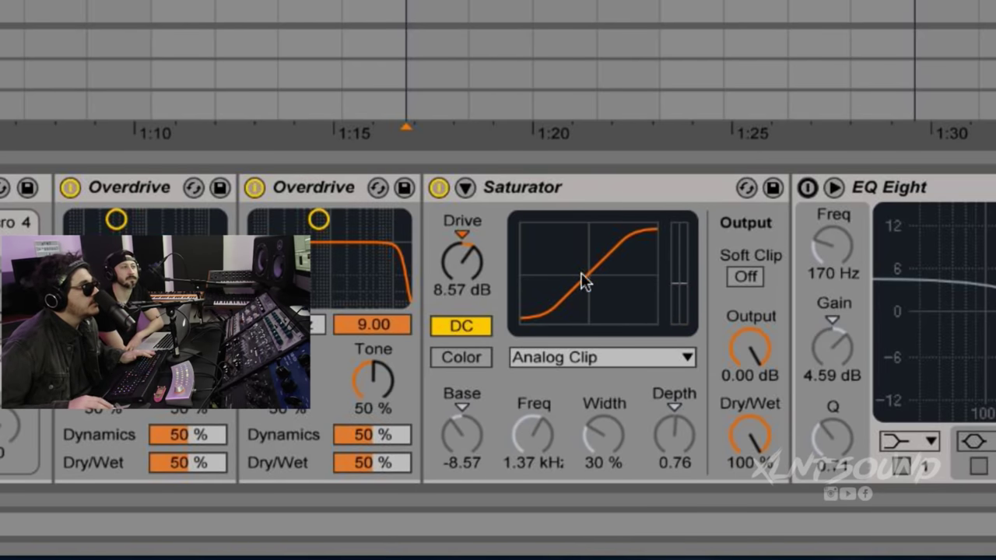
pyautogui.click(807, 188)
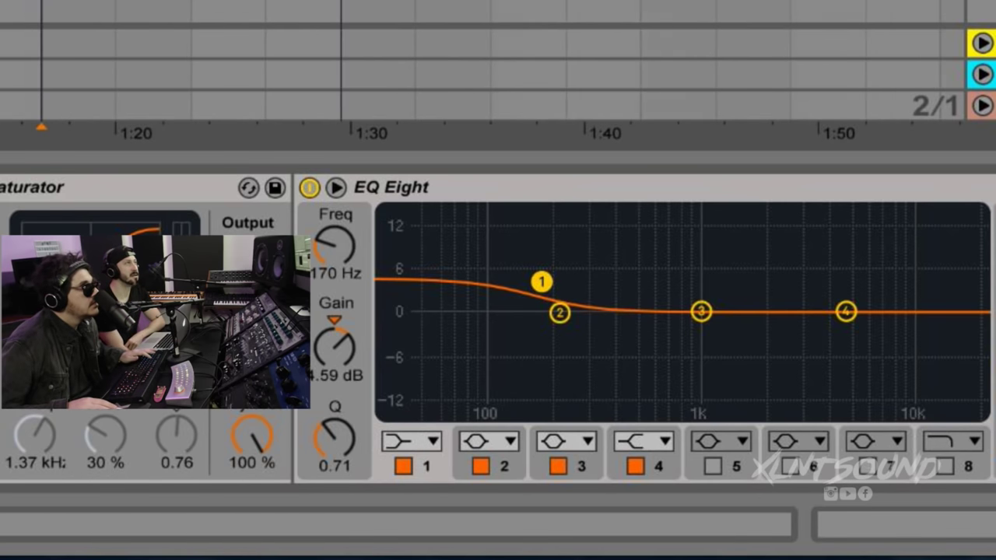
pyautogui.press('space')
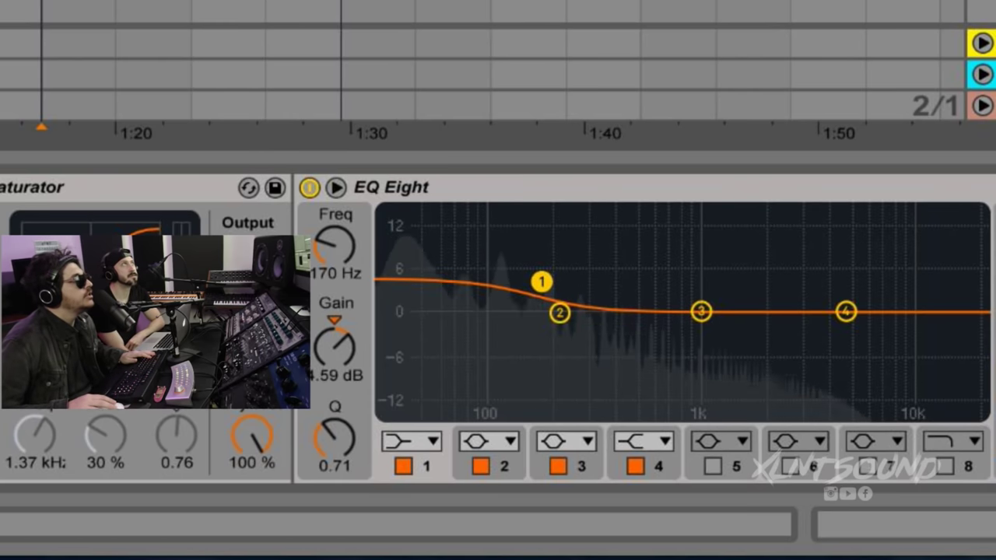
pyautogui.press('space')
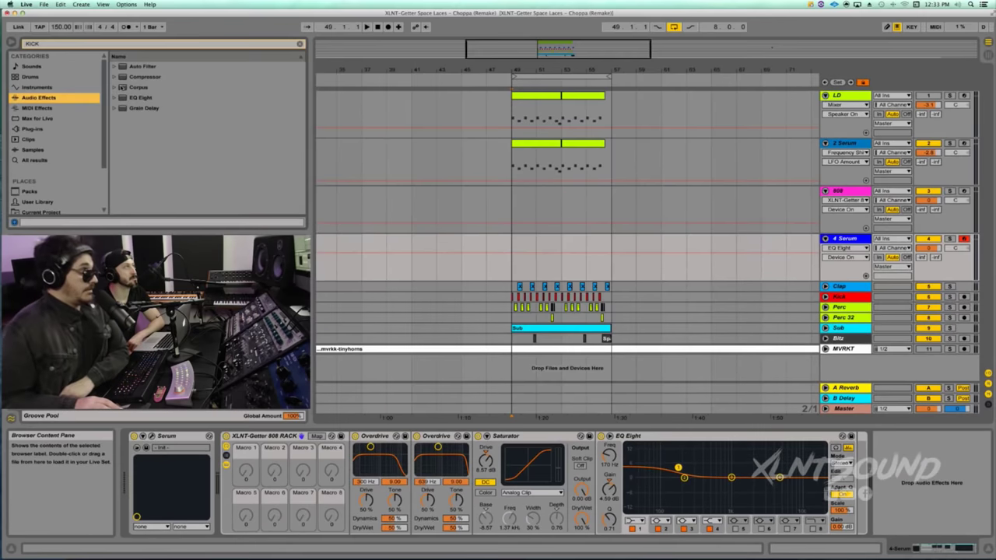
# - Insert the Corpus preset Kick Tight between Saturator and EQ Eight, bypassing the EQ and raising Kick Tight's Tune to 77.78 Hz
pyautogui.click(115, 87)
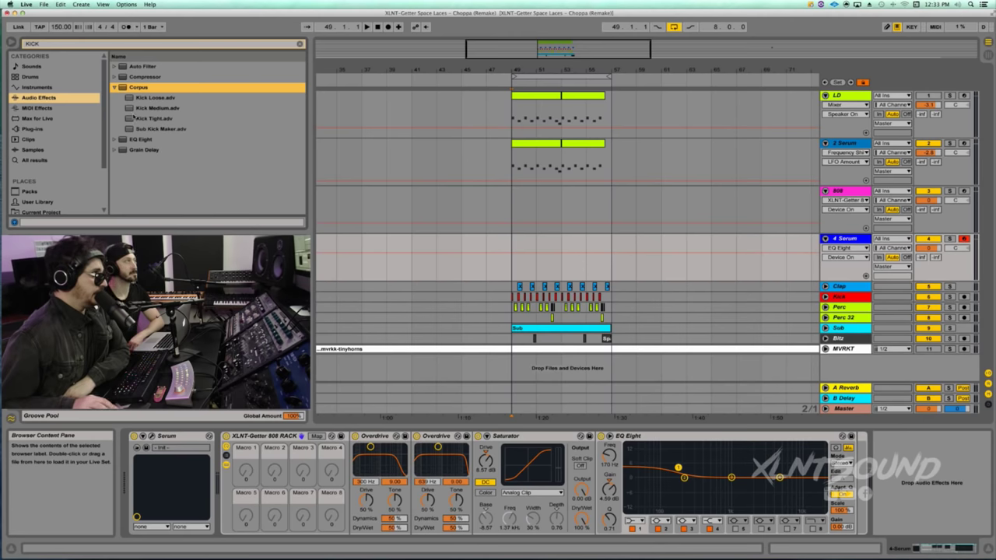
pyautogui.moveTo(154, 118); pyautogui.dragTo(725, 471)
pyautogui.hscroll(5, 895, 467)
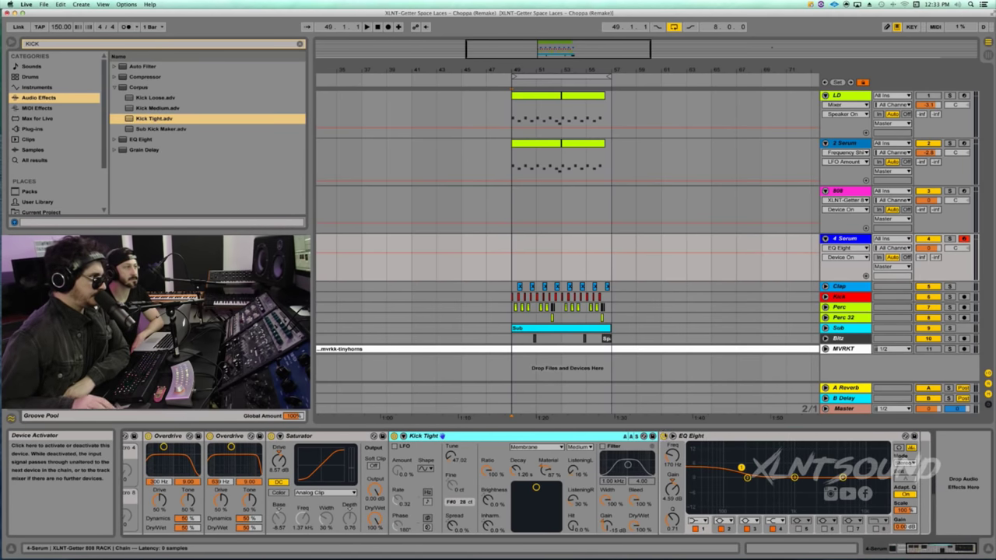
pyautogui.click(664, 436)
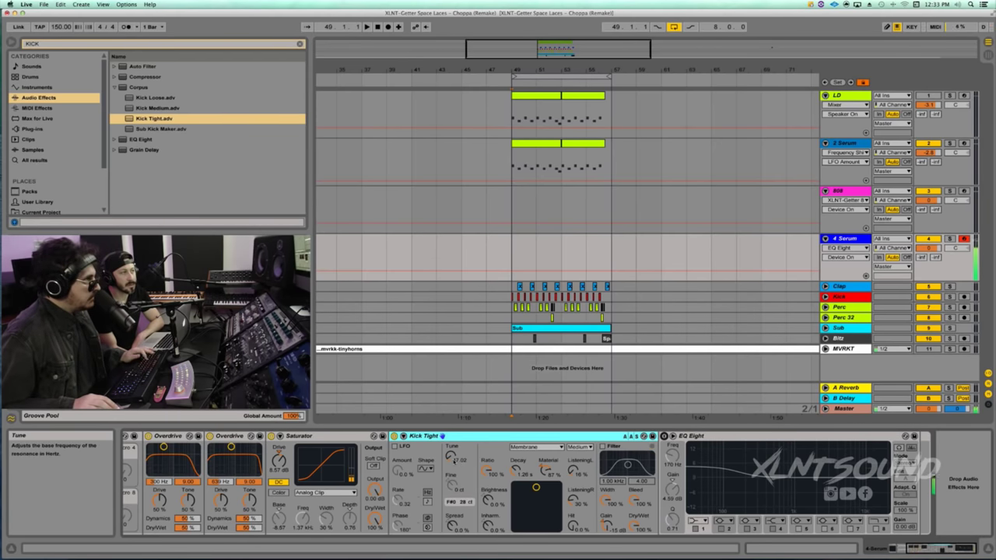
pyautogui.moveTo(455, 460); pyautogui.dragTo(454, 438)
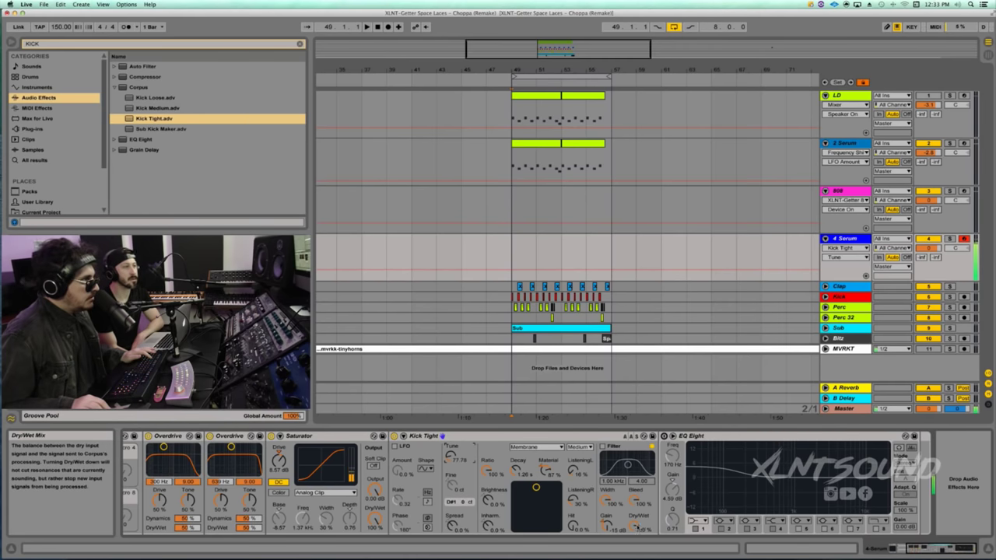
# - Set Kick Tight's Dry/Wet to 63 %, and reactivate EQ Eight with its first band's gain at -0.12 dB
pyautogui.moveTo(637, 527); pyautogui.dragTo(636, 547)
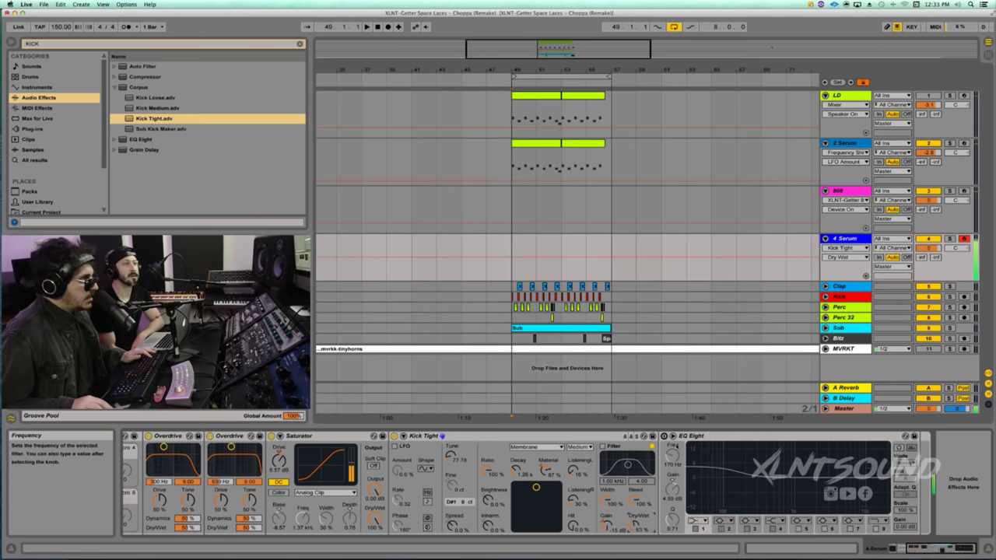
pyautogui.click(739, 467)
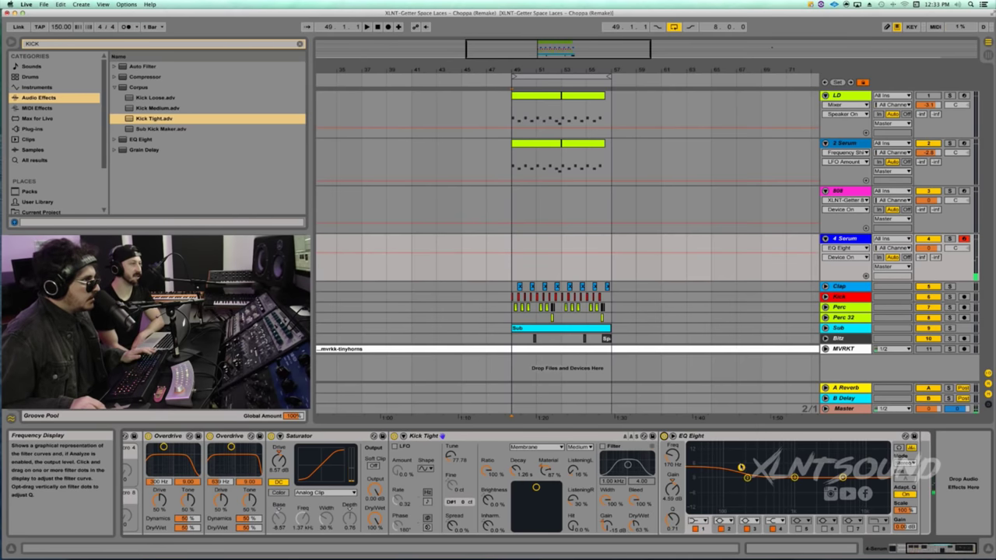
pyautogui.moveTo(741, 467); pyautogui.dragTo(742, 478)
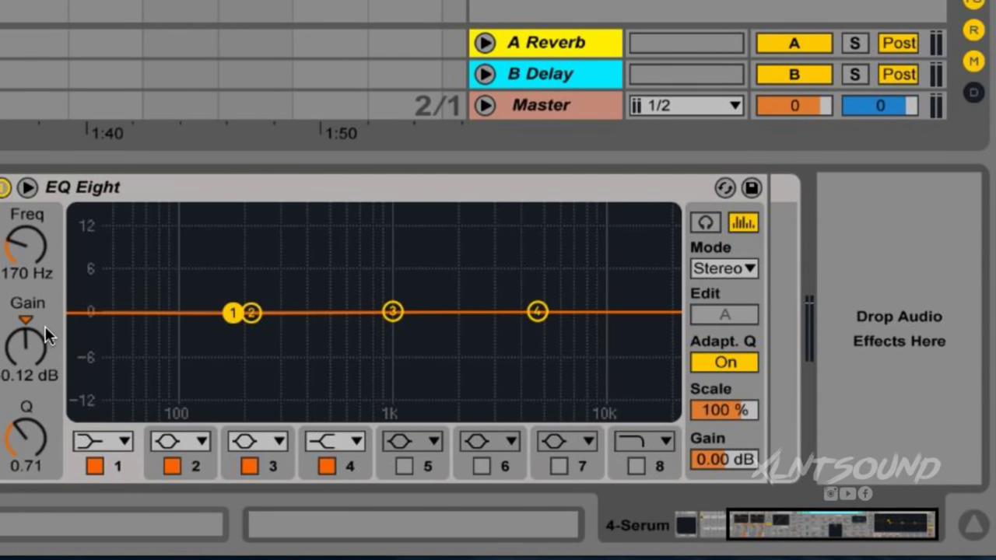
pyautogui.press('space')
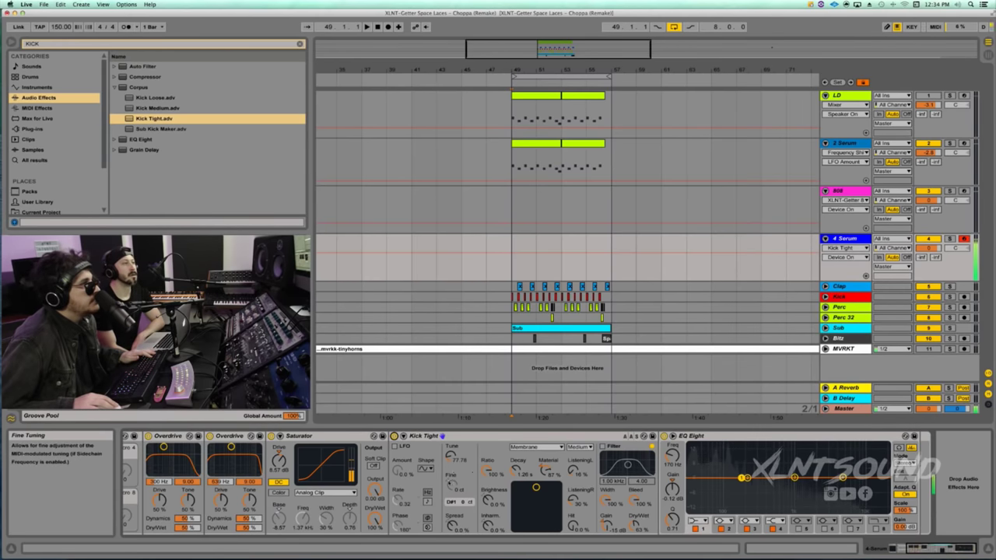
# - Lower Kick Tight's Tune to 39.43 Hz
pyautogui.click(451, 456)
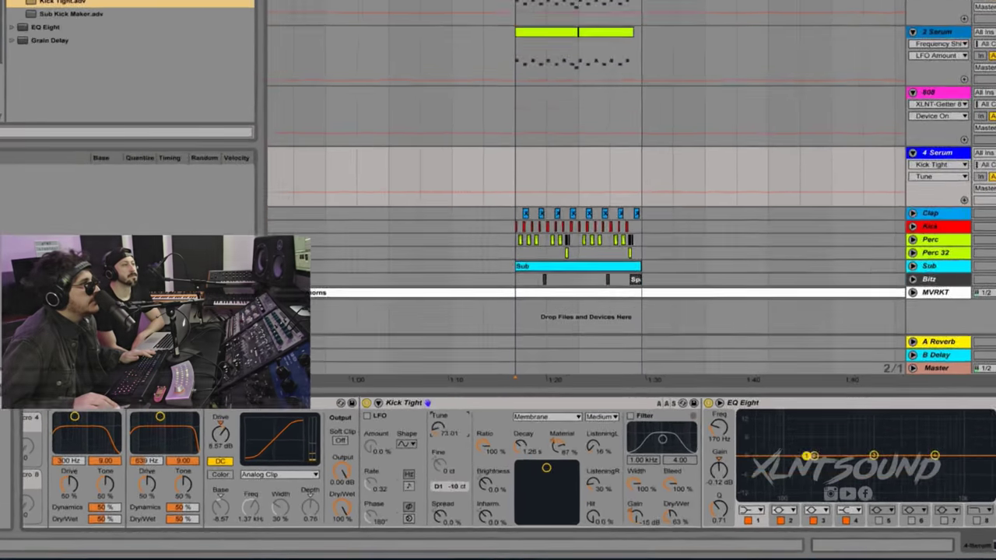
pyautogui.moveTo(451, 456); pyautogui.dragTo(452, 469)
pyautogui.moveTo(357, 249); pyautogui.dragTo(357, 260)
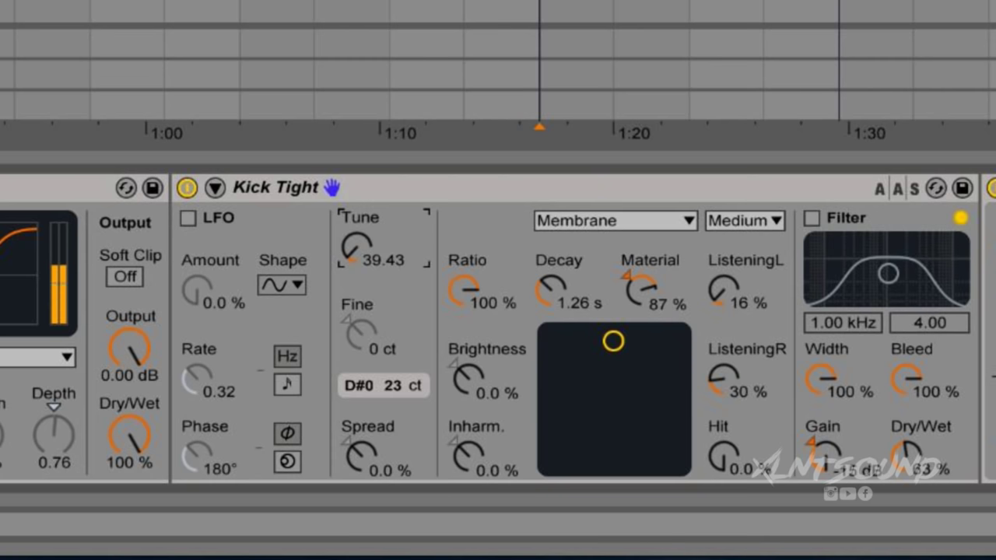
# - Duplicate Kick Tight and set the copy's Tune to 79.73 Hz and its Dry/Wet to 37 %
pyautogui.click(577, 191)
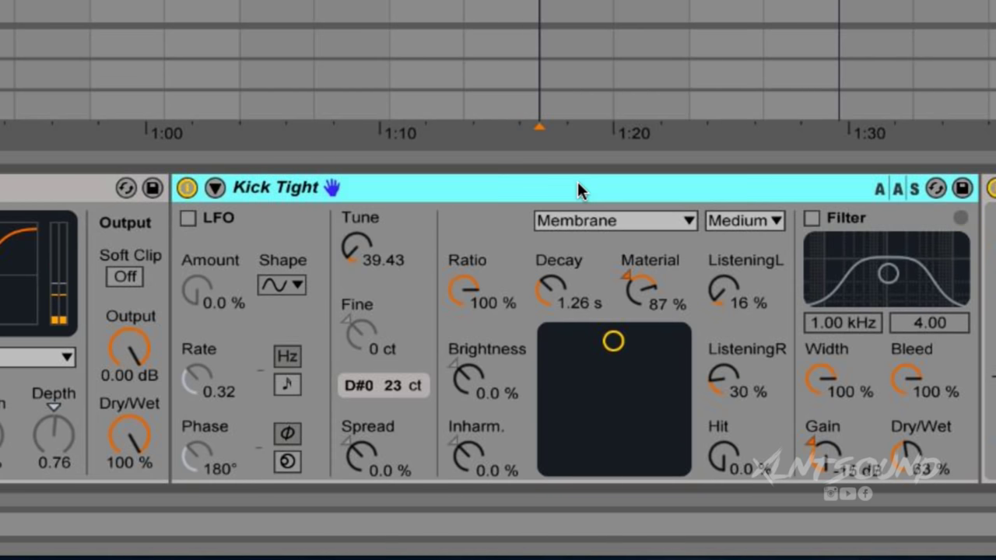
pyautogui.press('super+d')
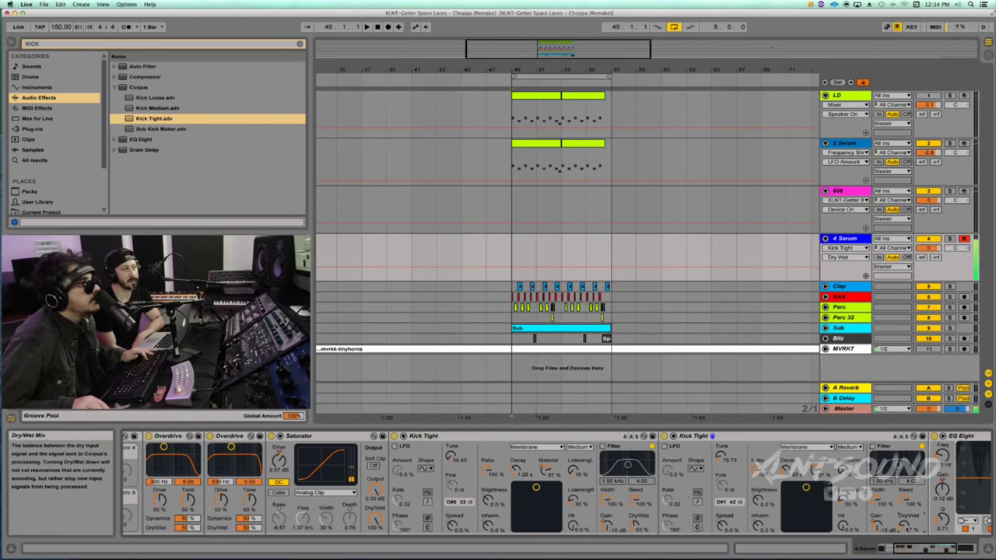
pyautogui.hscroll(5, 906, 529)
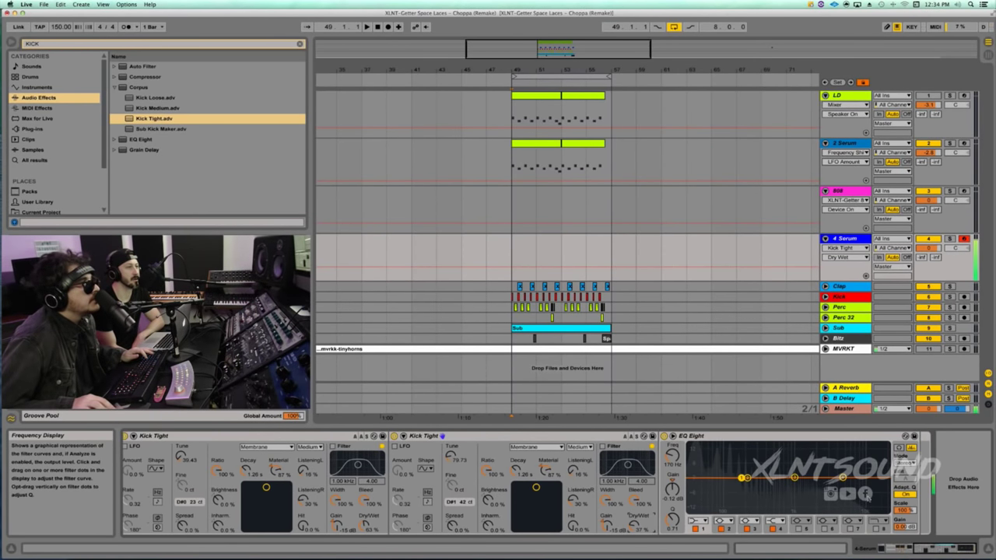
# - Enable EQ Eight's band 8 as a high cut at about 4.83 kHz and audition the bass
pyautogui.moveTo(861, 516); pyautogui.dragTo(843, 491)
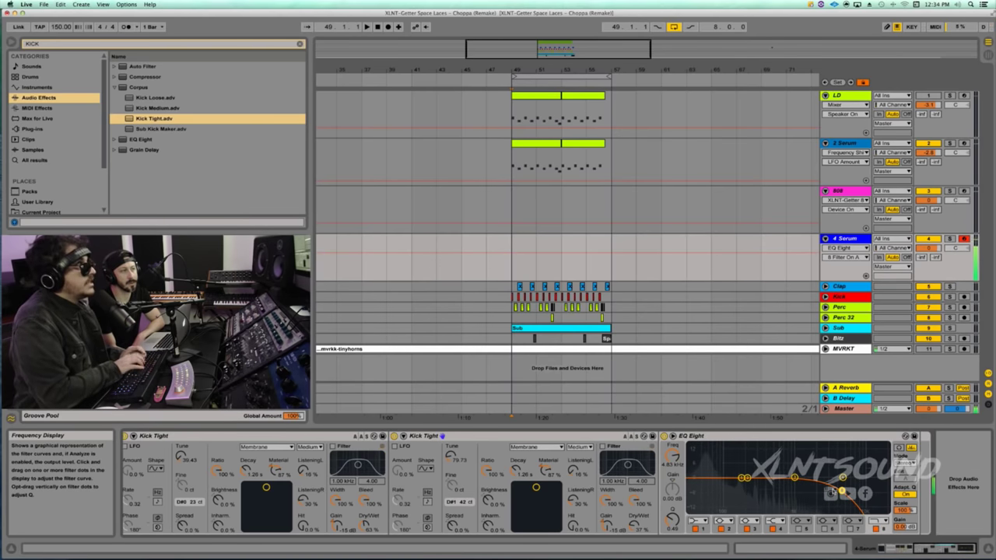
pyautogui.press('x')
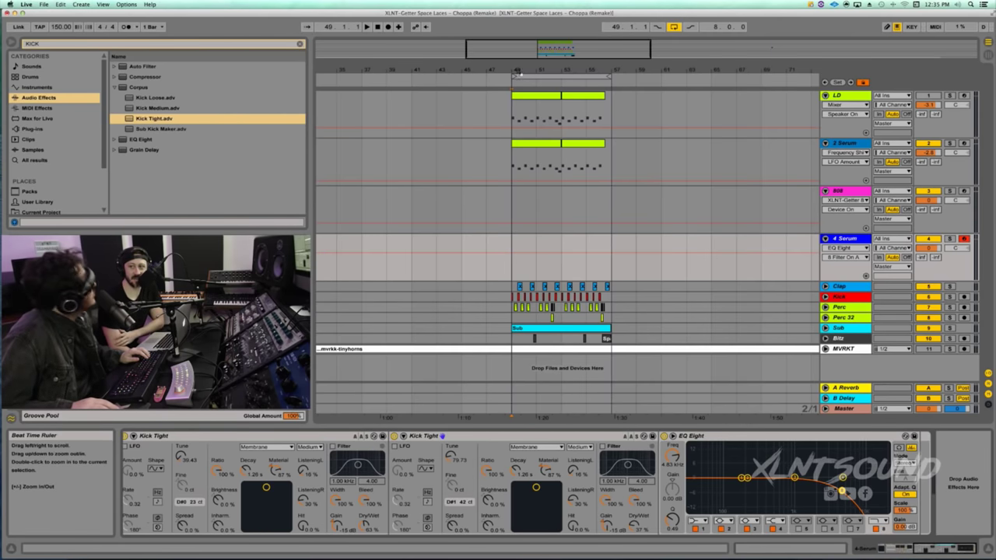
# - Play the arrangement from the start of the 2 Serum track's clips at bar 49 and stop it near bar 56
pyautogui.moveTo(522, 71); pyautogui.dragTo(522, 63)
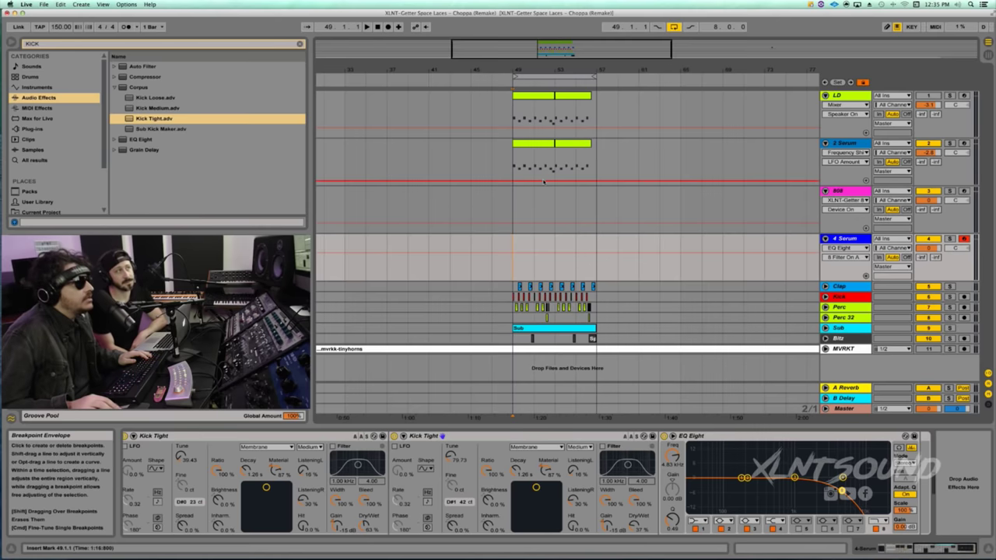
pyautogui.click(512, 164)
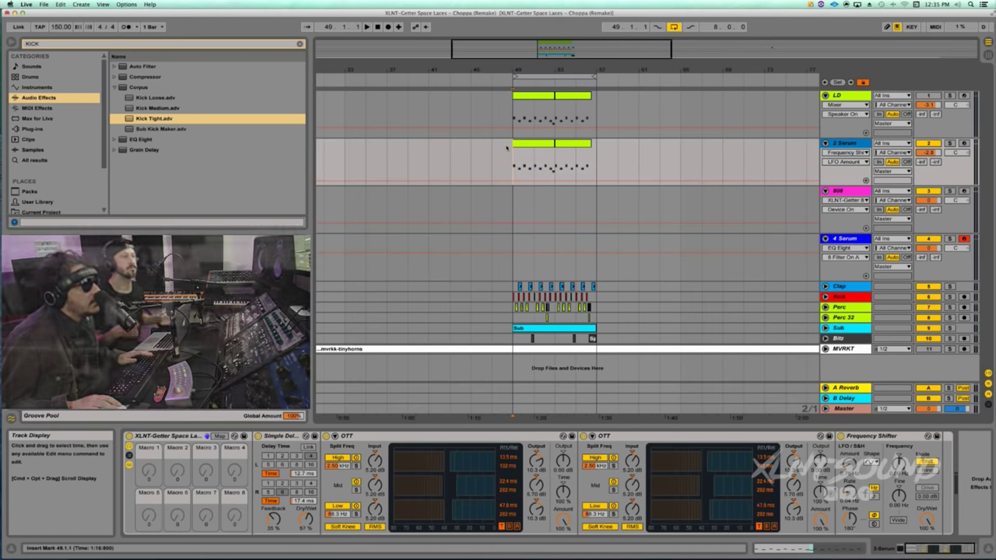
pyautogui.press('space')
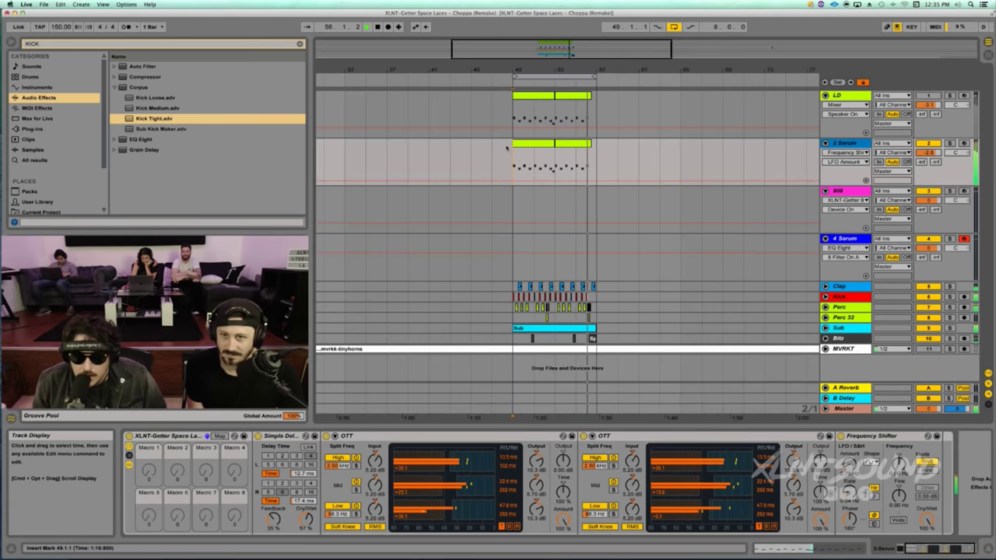
pyautogui.press('space')
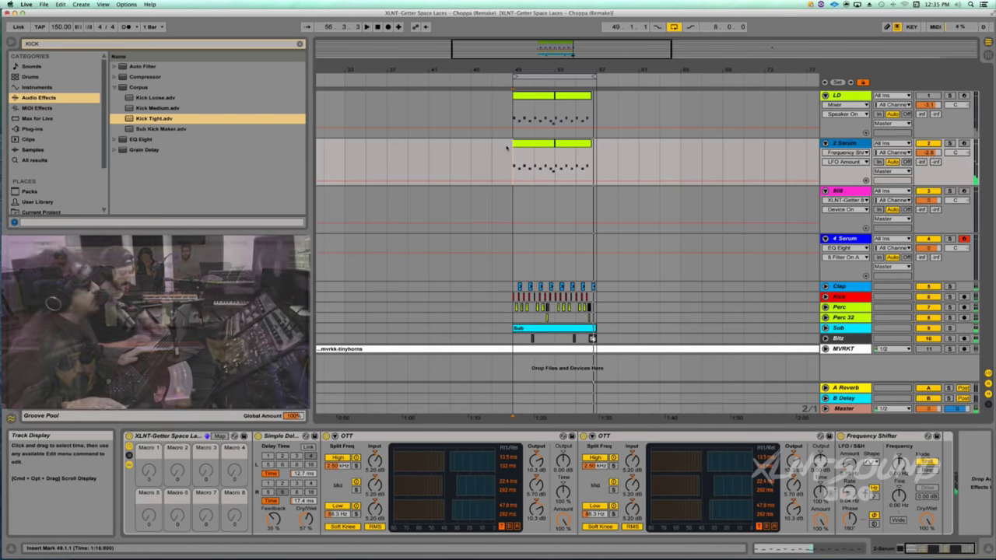